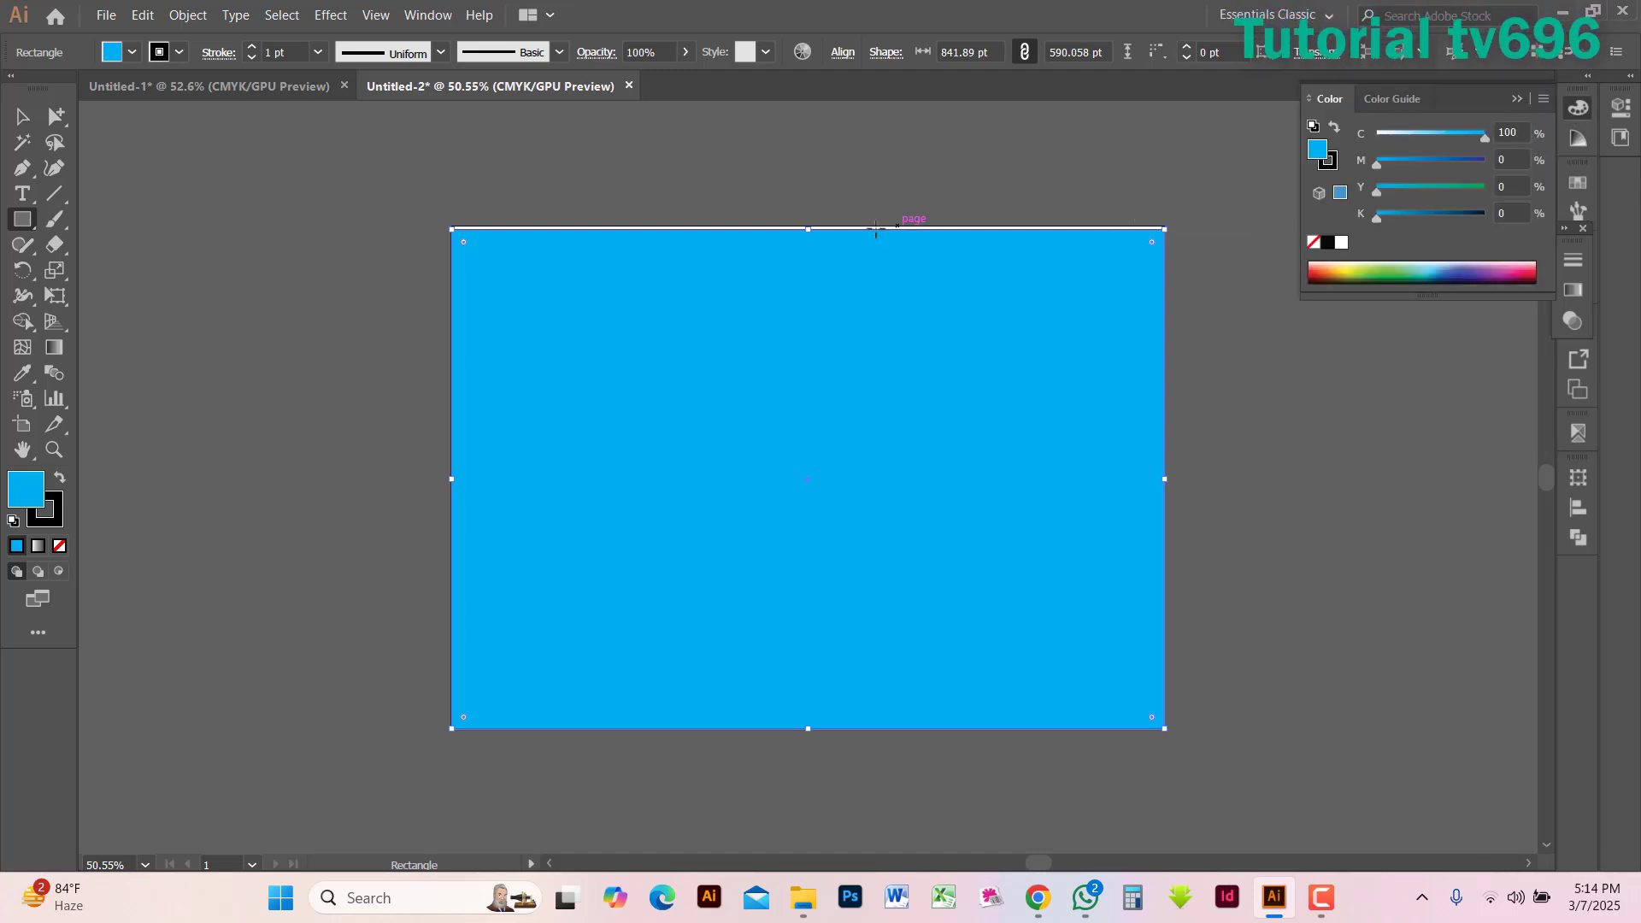
Stretch the blue rectangle to the artboard's upper edge, 595.276 pt high, and set its fill's magenta to 44%
key("ctrl+shift+a")
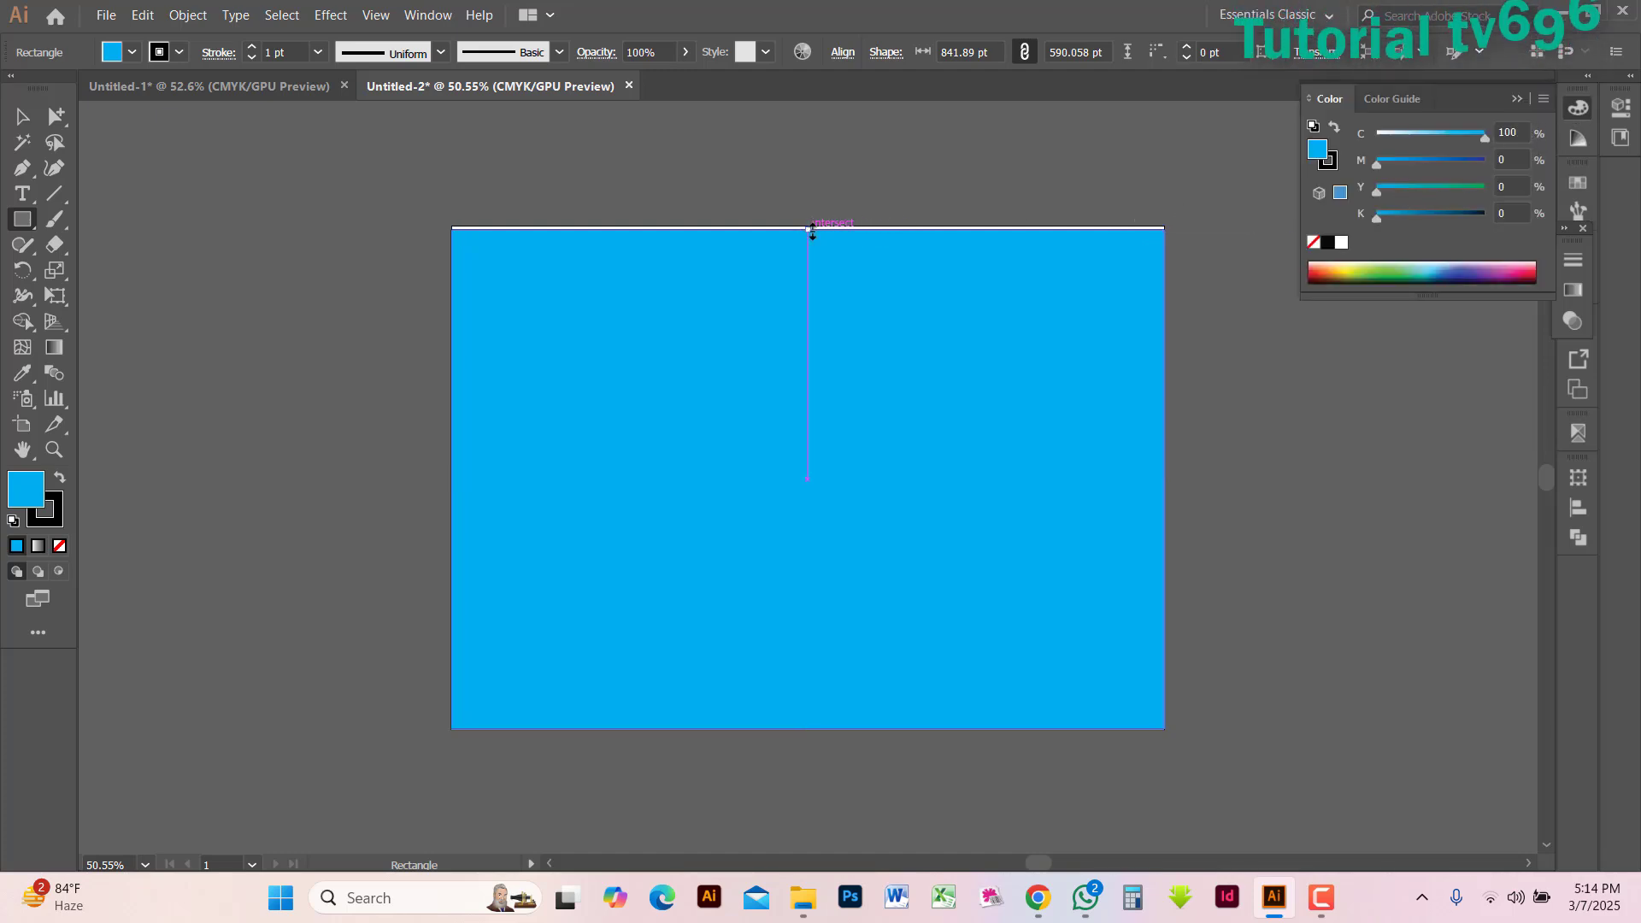
left_click_drag(812, 228, 812, 224)
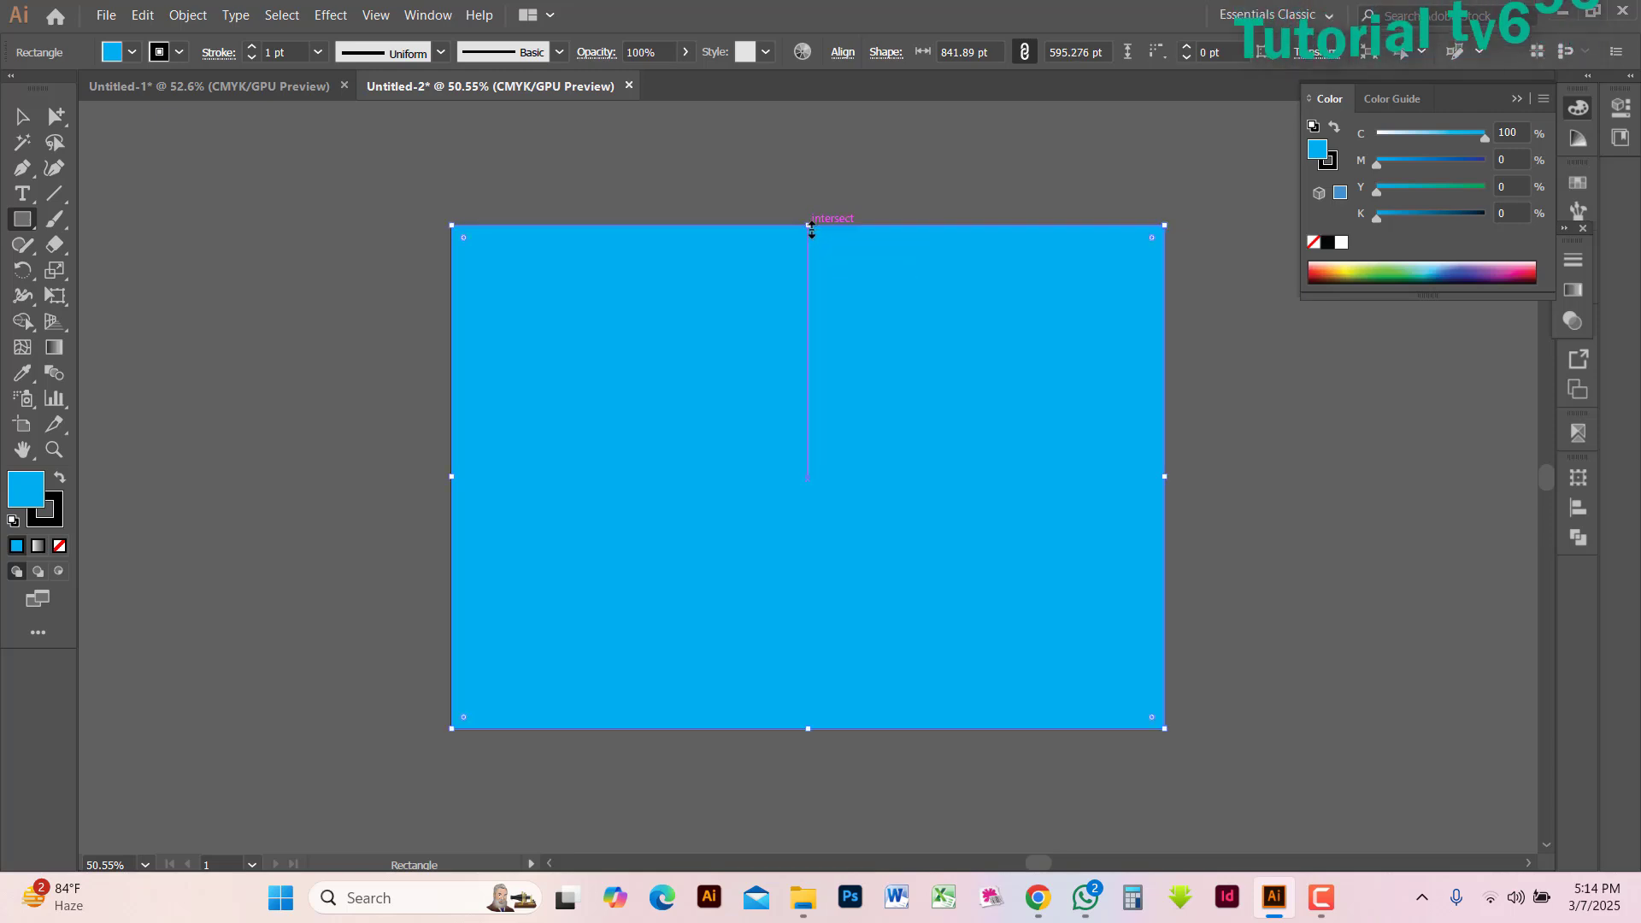
left_click(1440, 168)
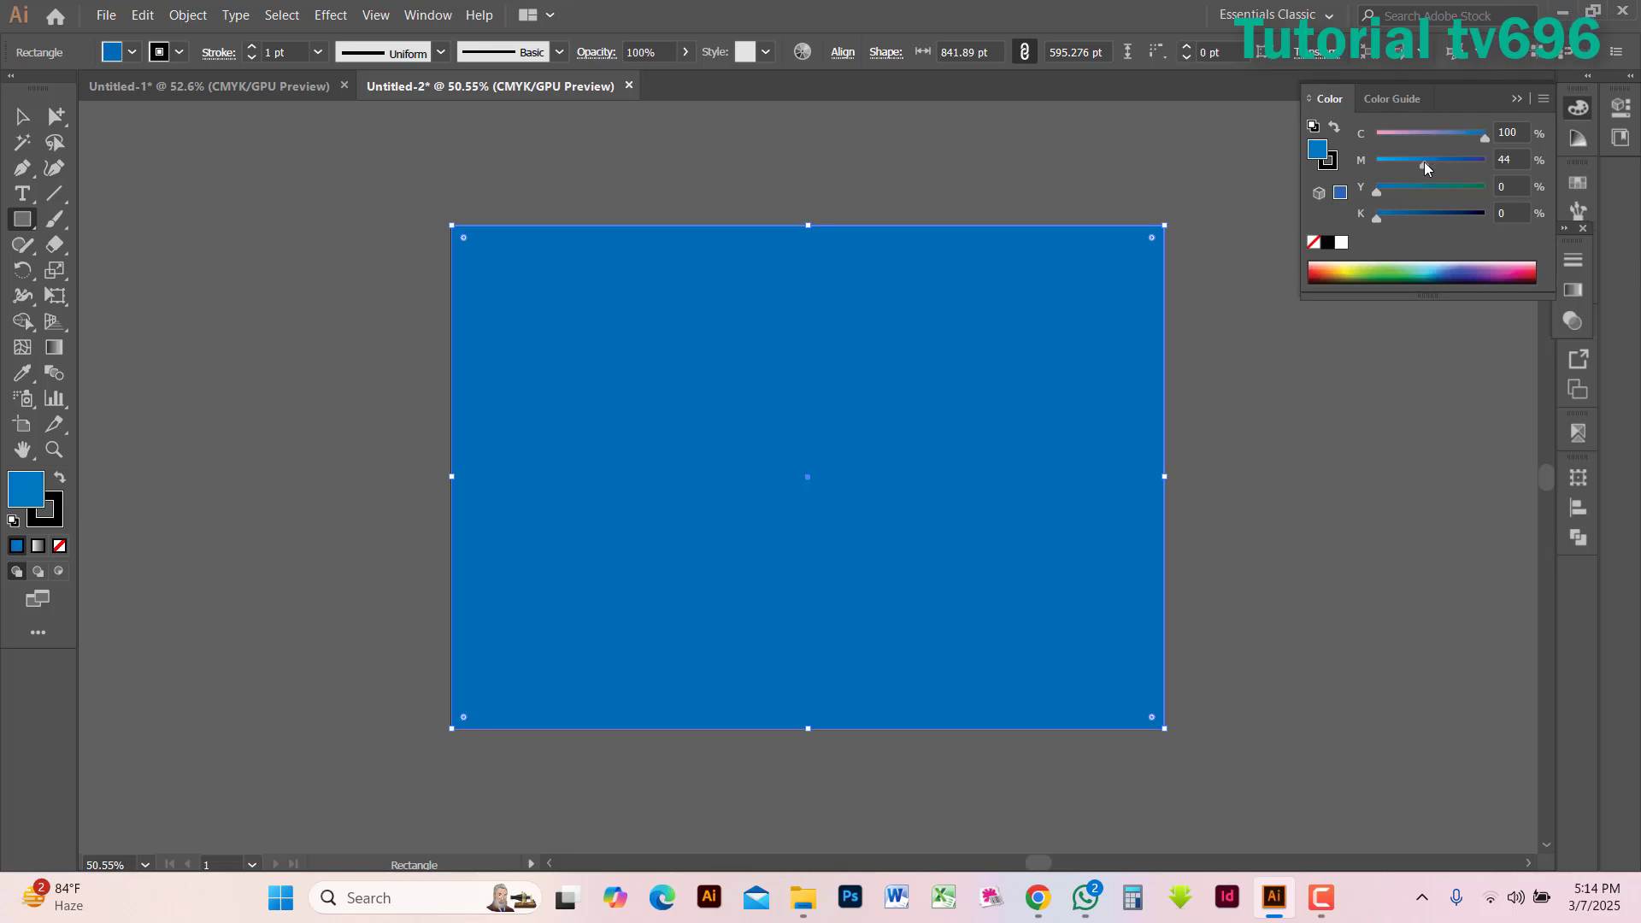
left_click(1317, 901)
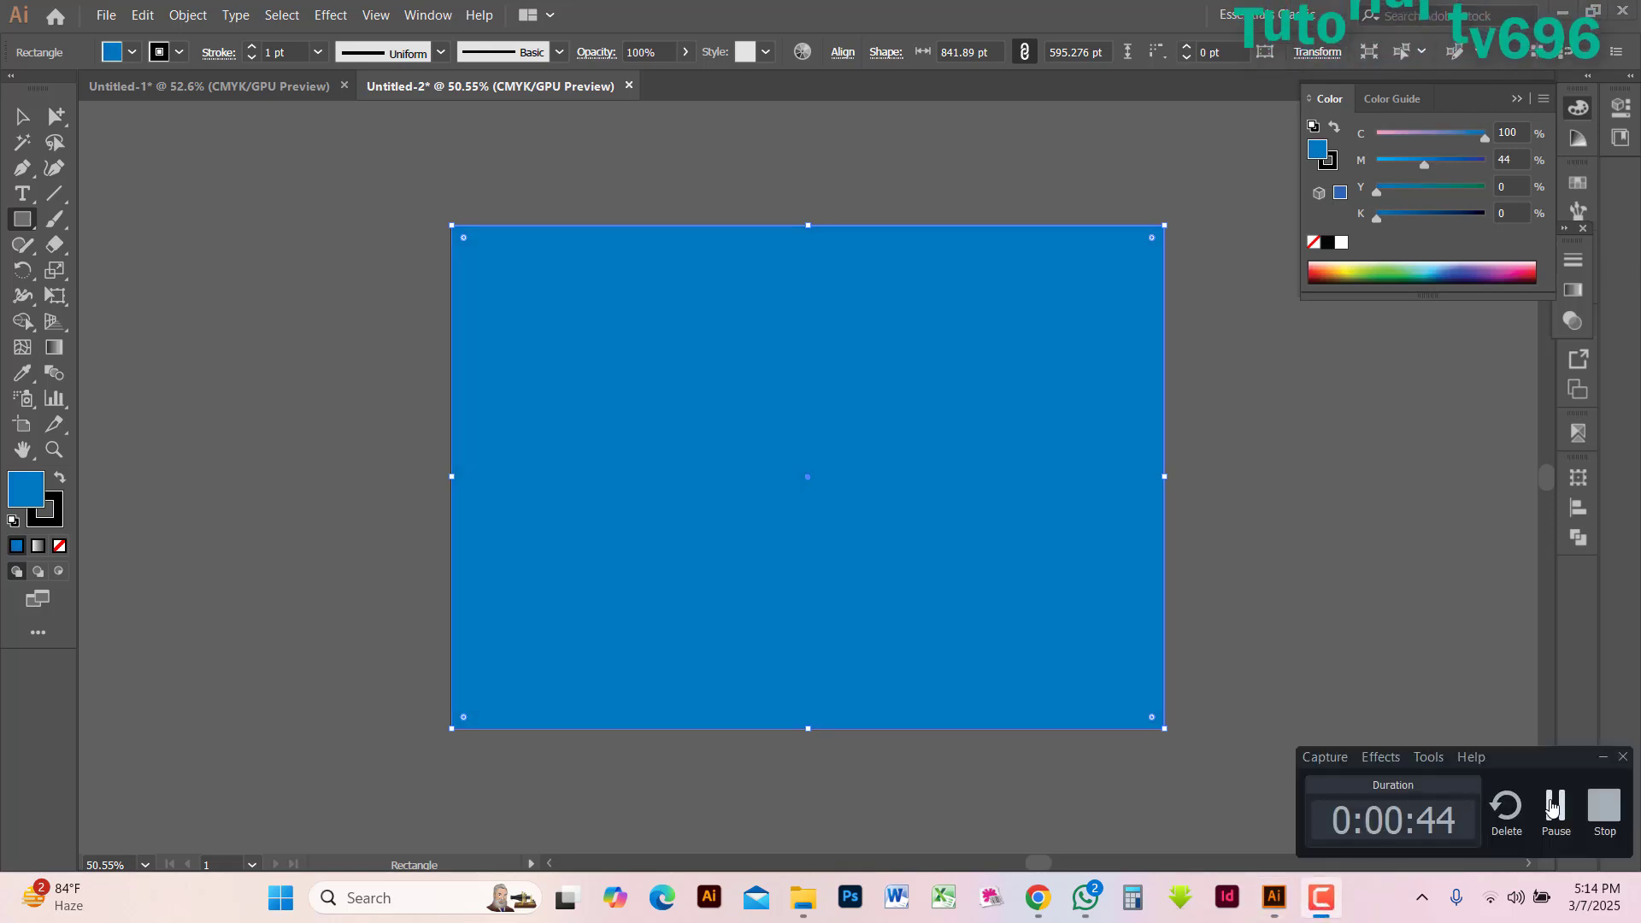
left_click(1556, 810)
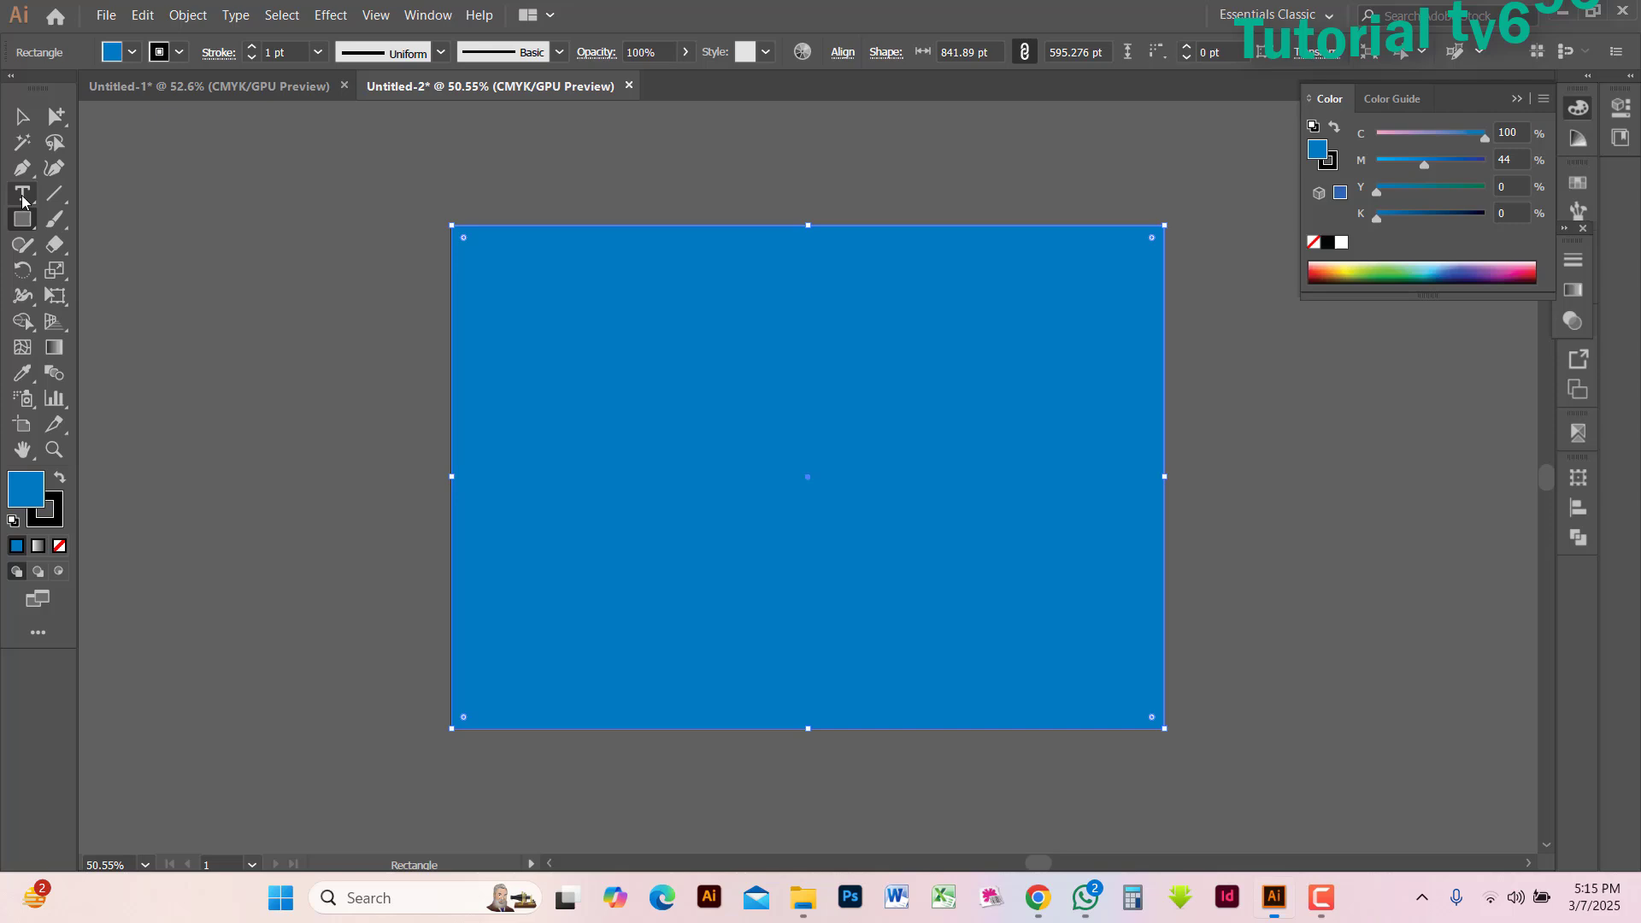
Add the point text "Bangladesh" across the middle of the blue rectangle
left_click(23, 195)
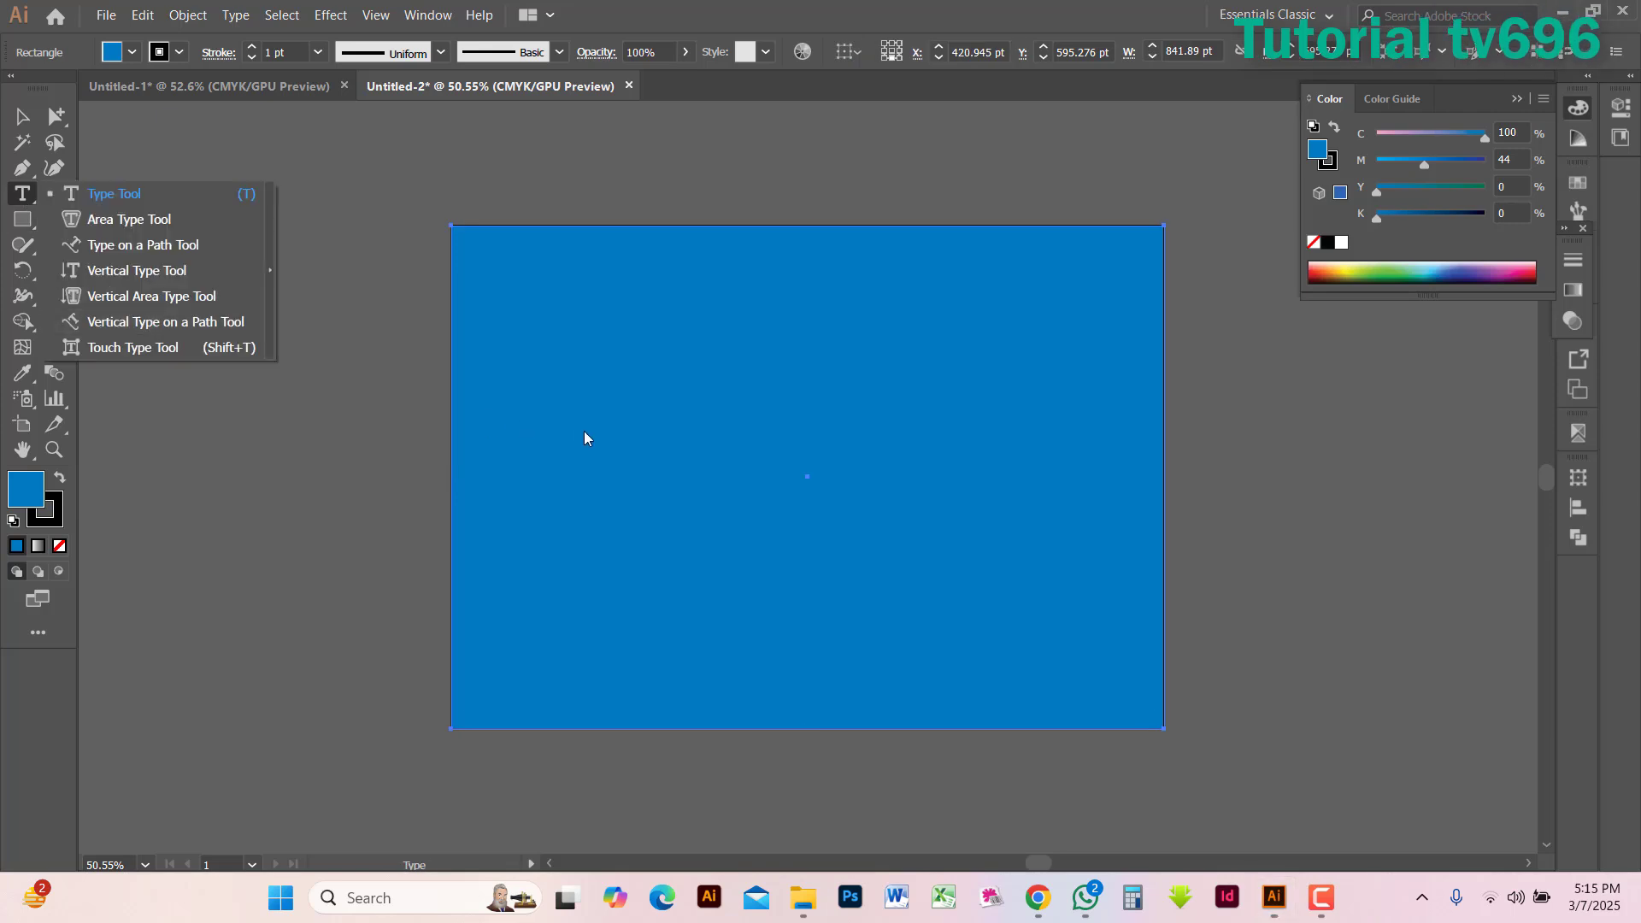
left_click(111, 198)
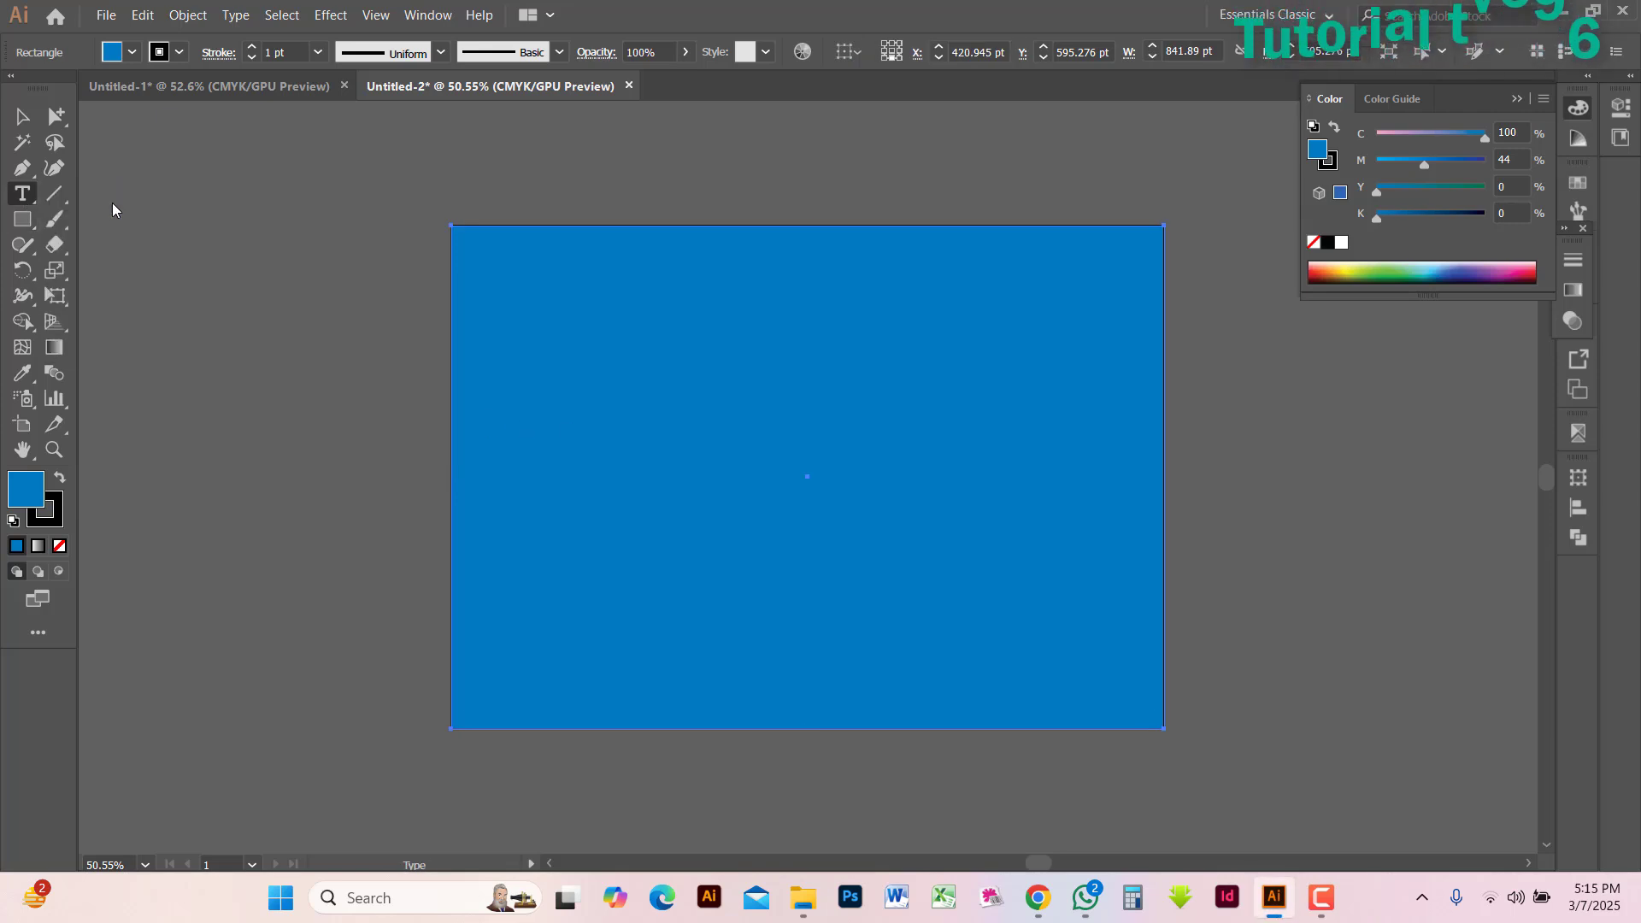
left_click(574, 484)
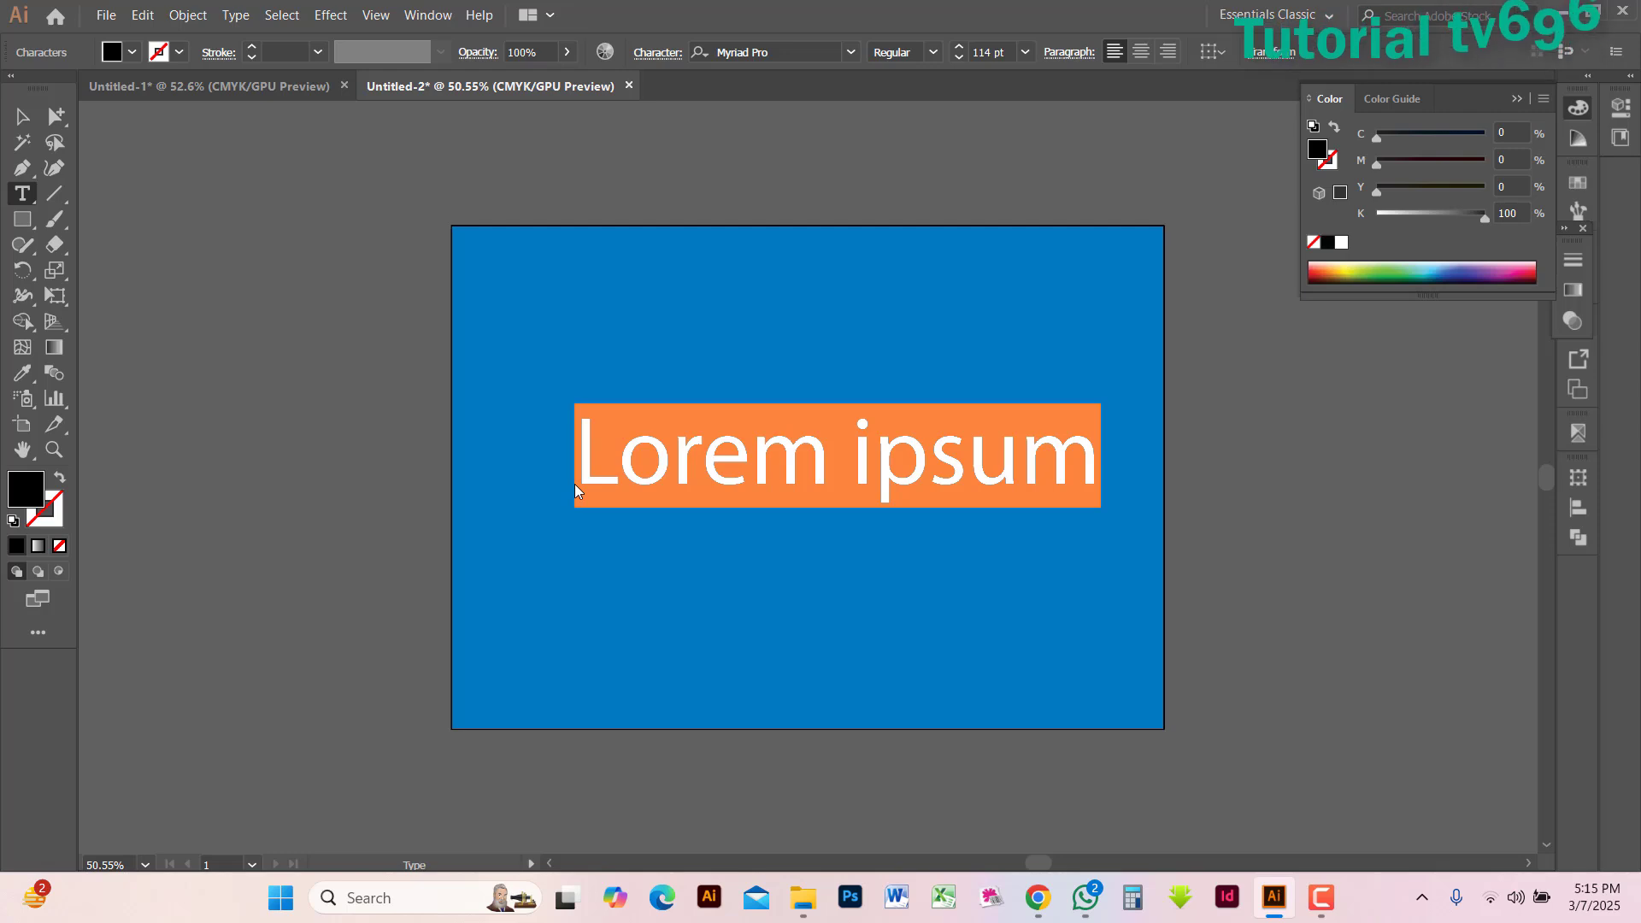
type("Bang")
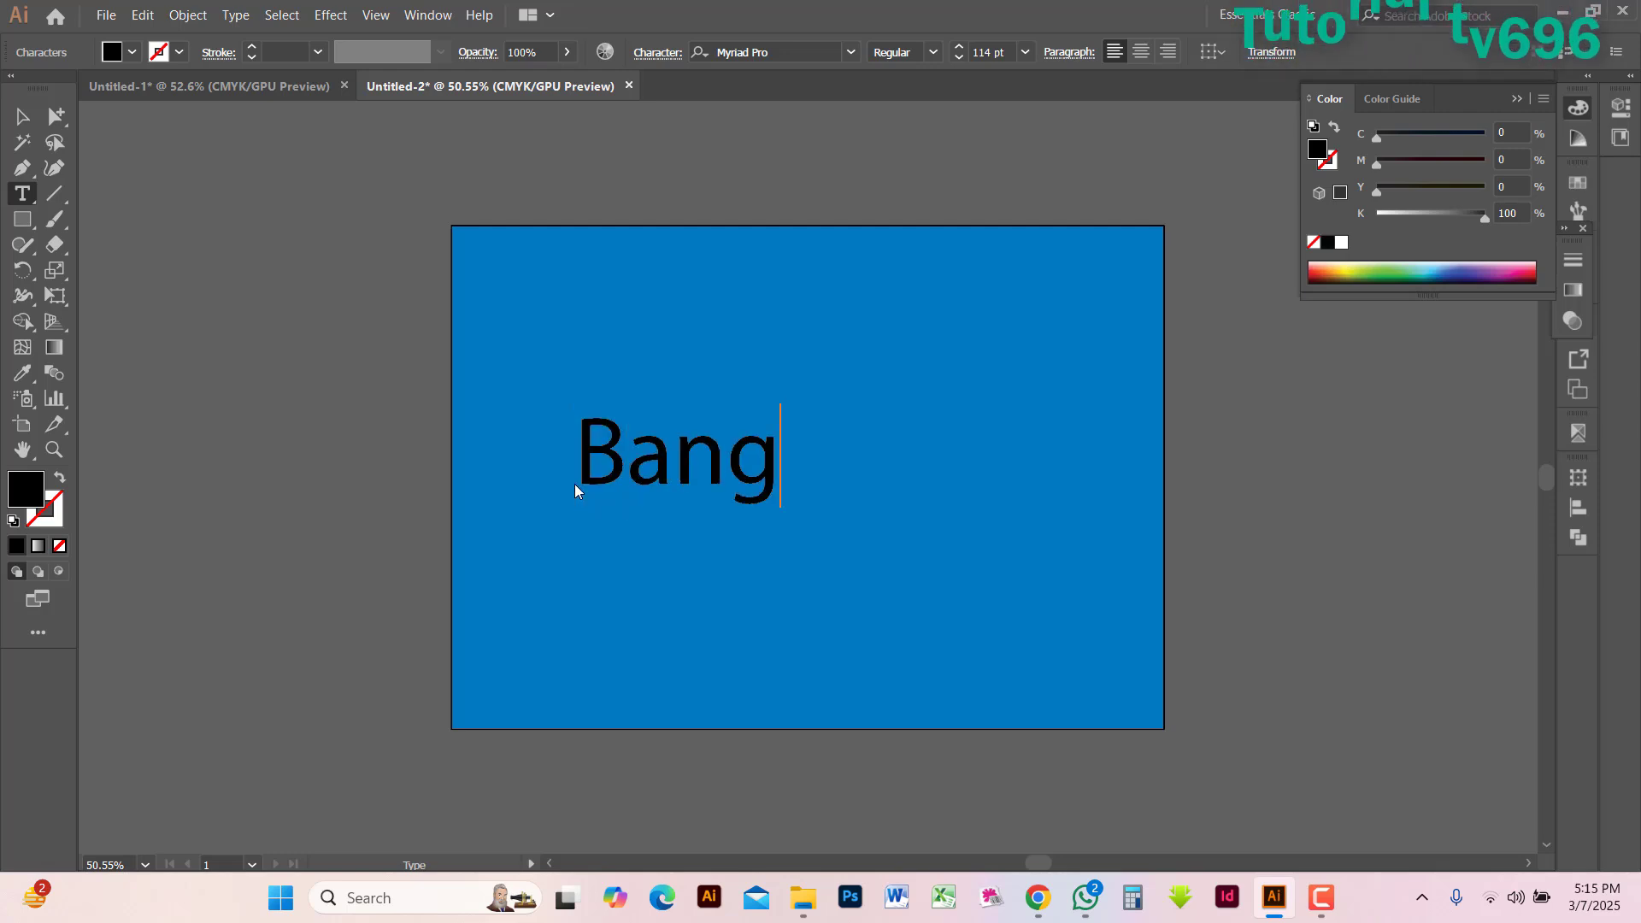
type("lades")
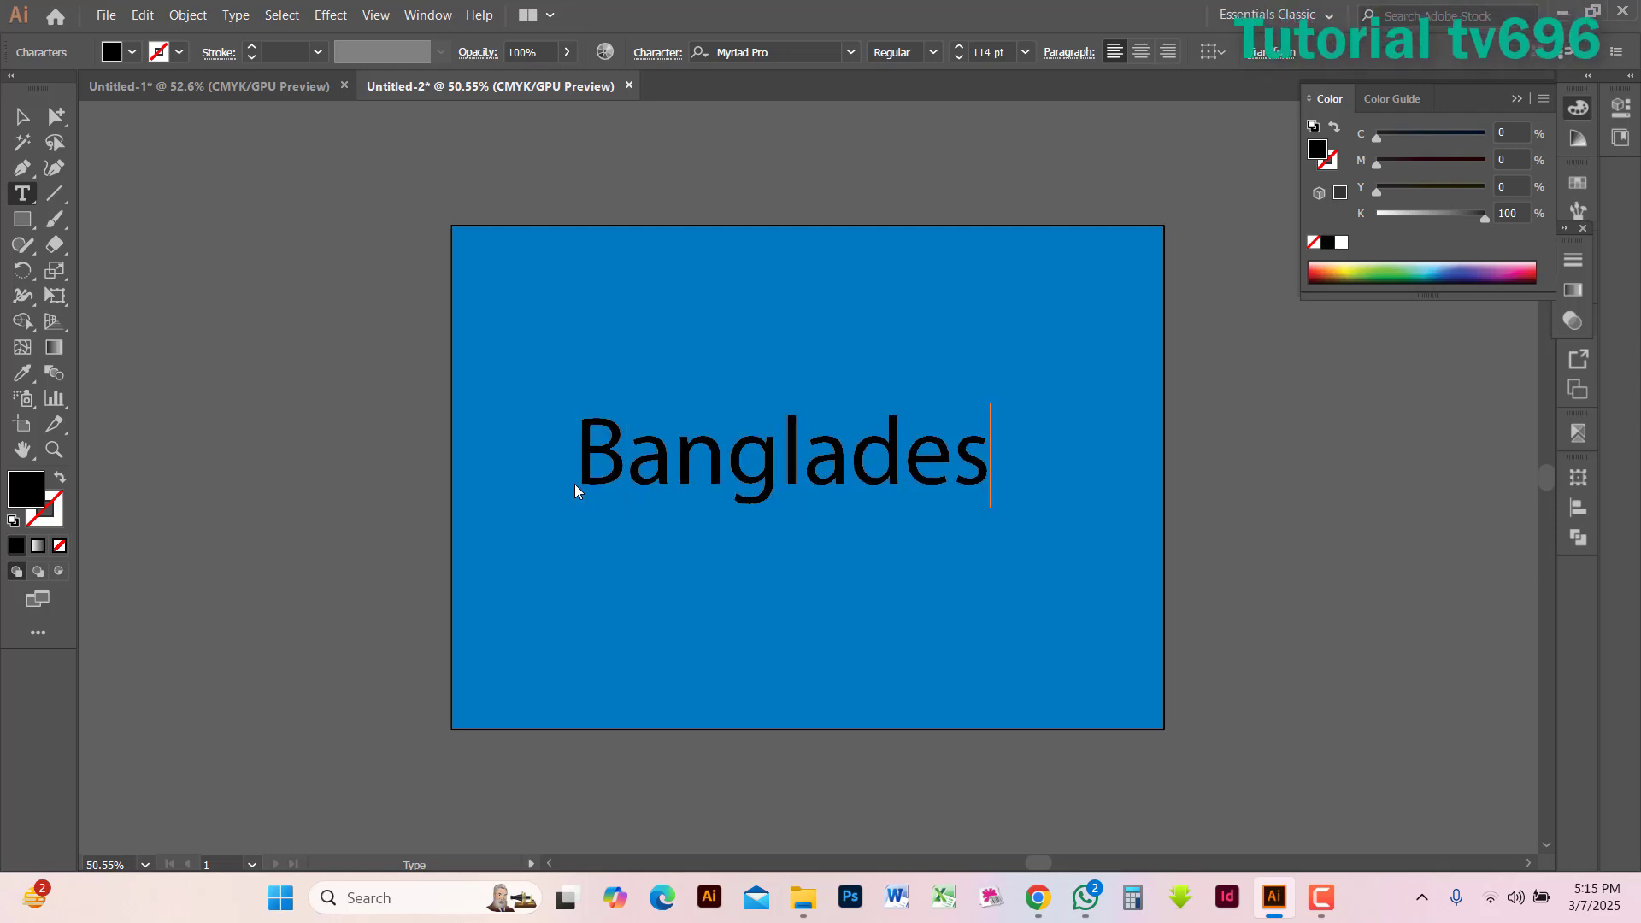
type("h")
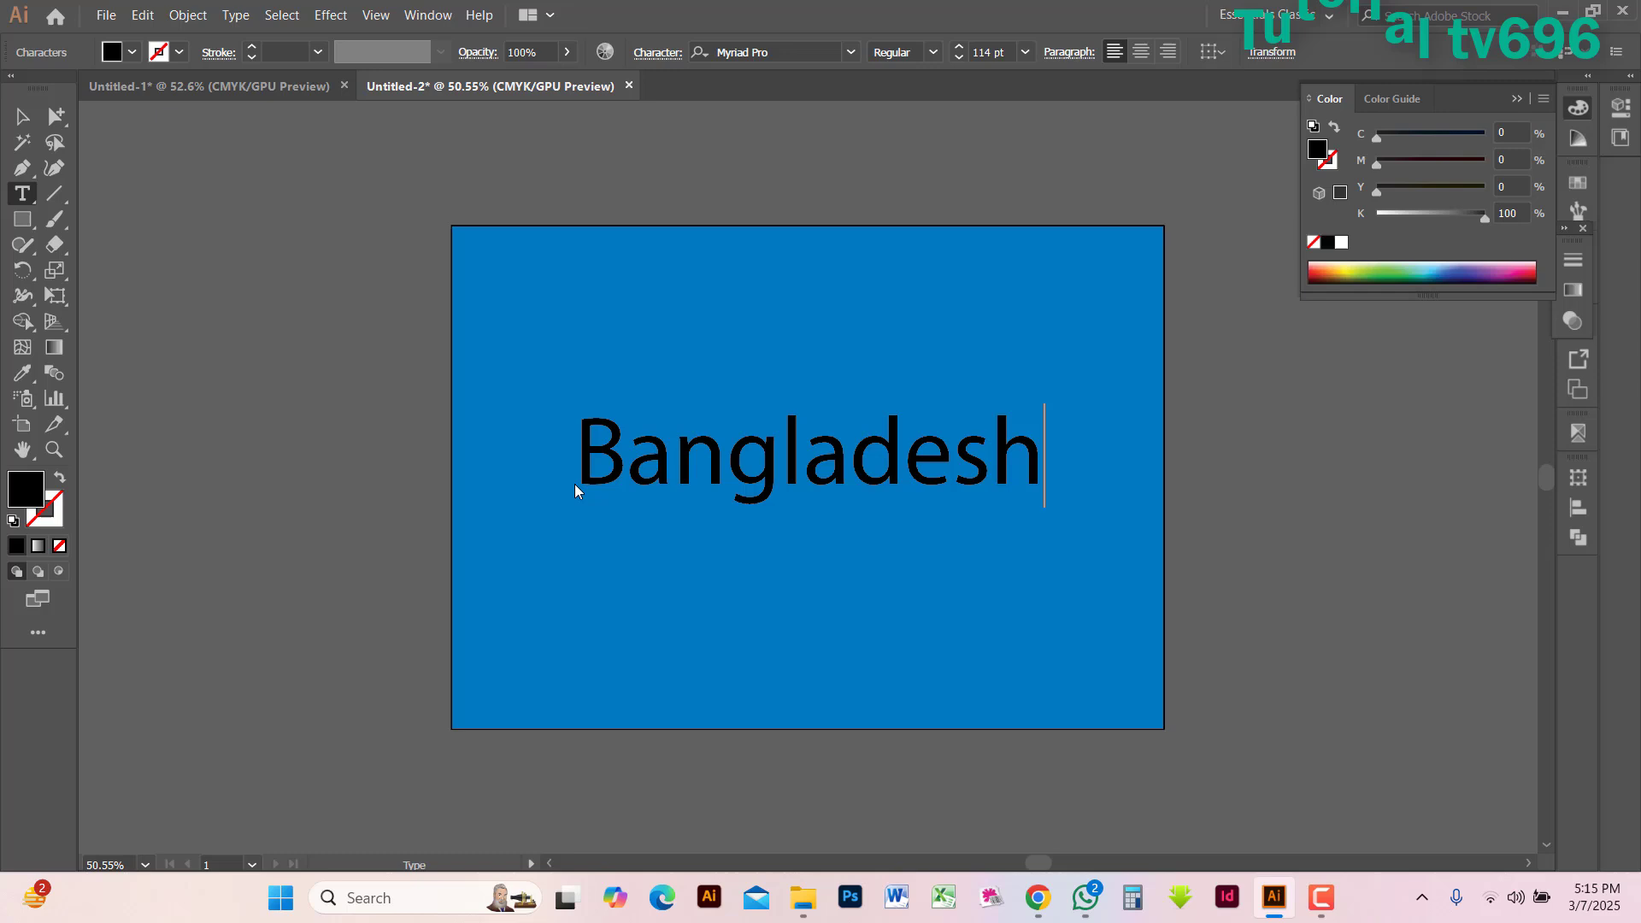
left_click(24, 116)
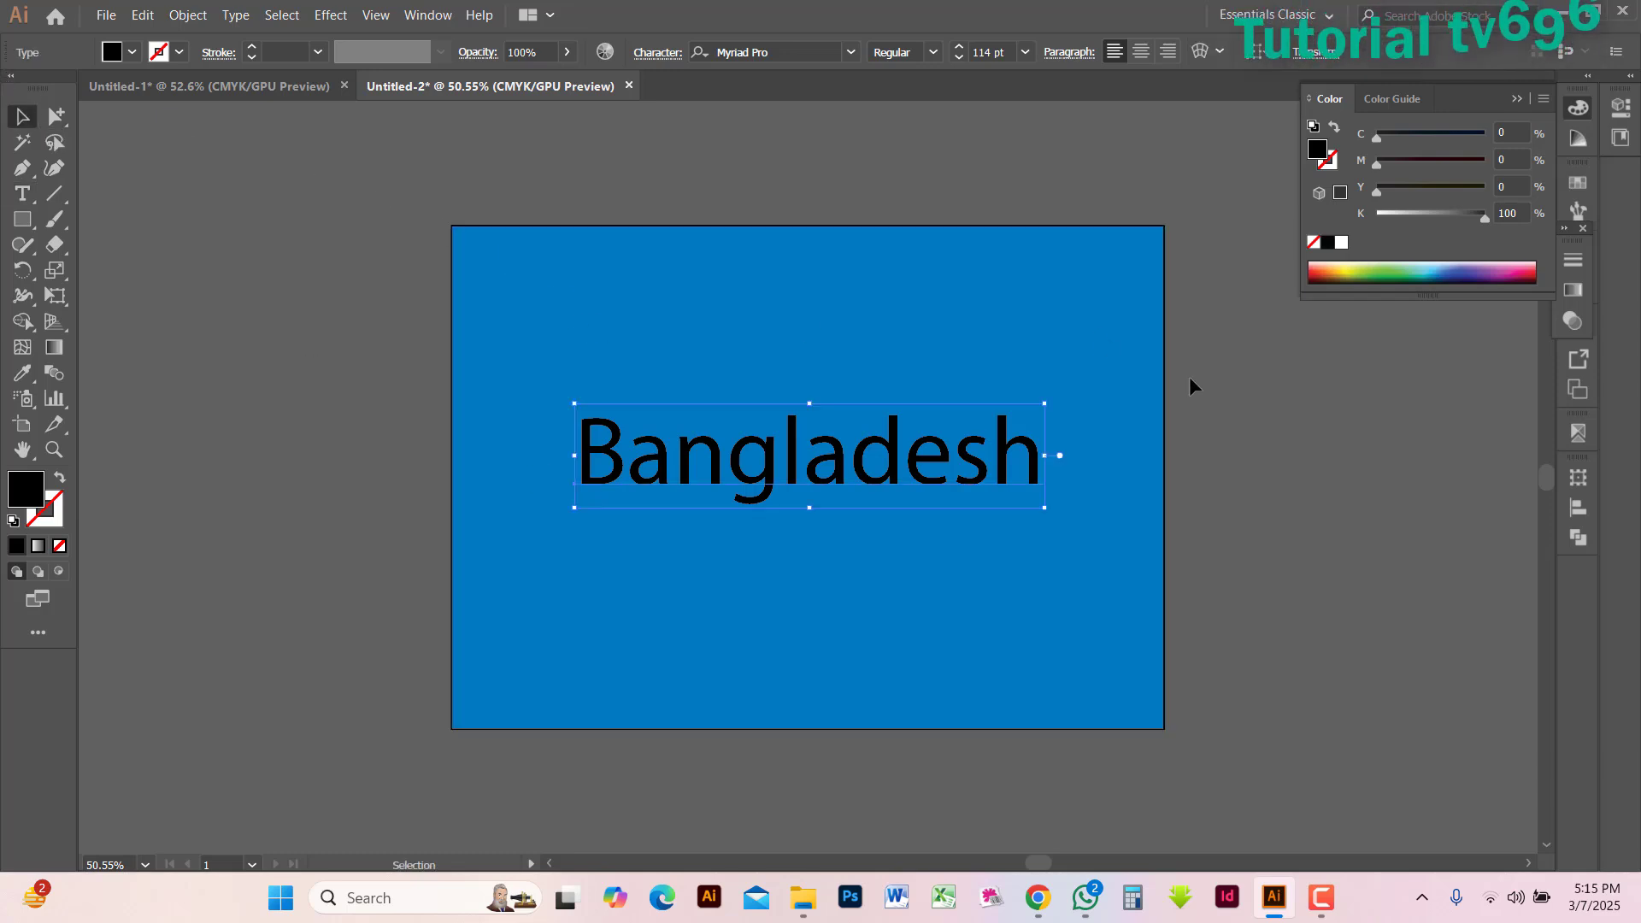
Set the font of the "Bangladesh" text to Arial Black
left_click(1172, 407)
key("ctrl+t")
key("ctrl+a")
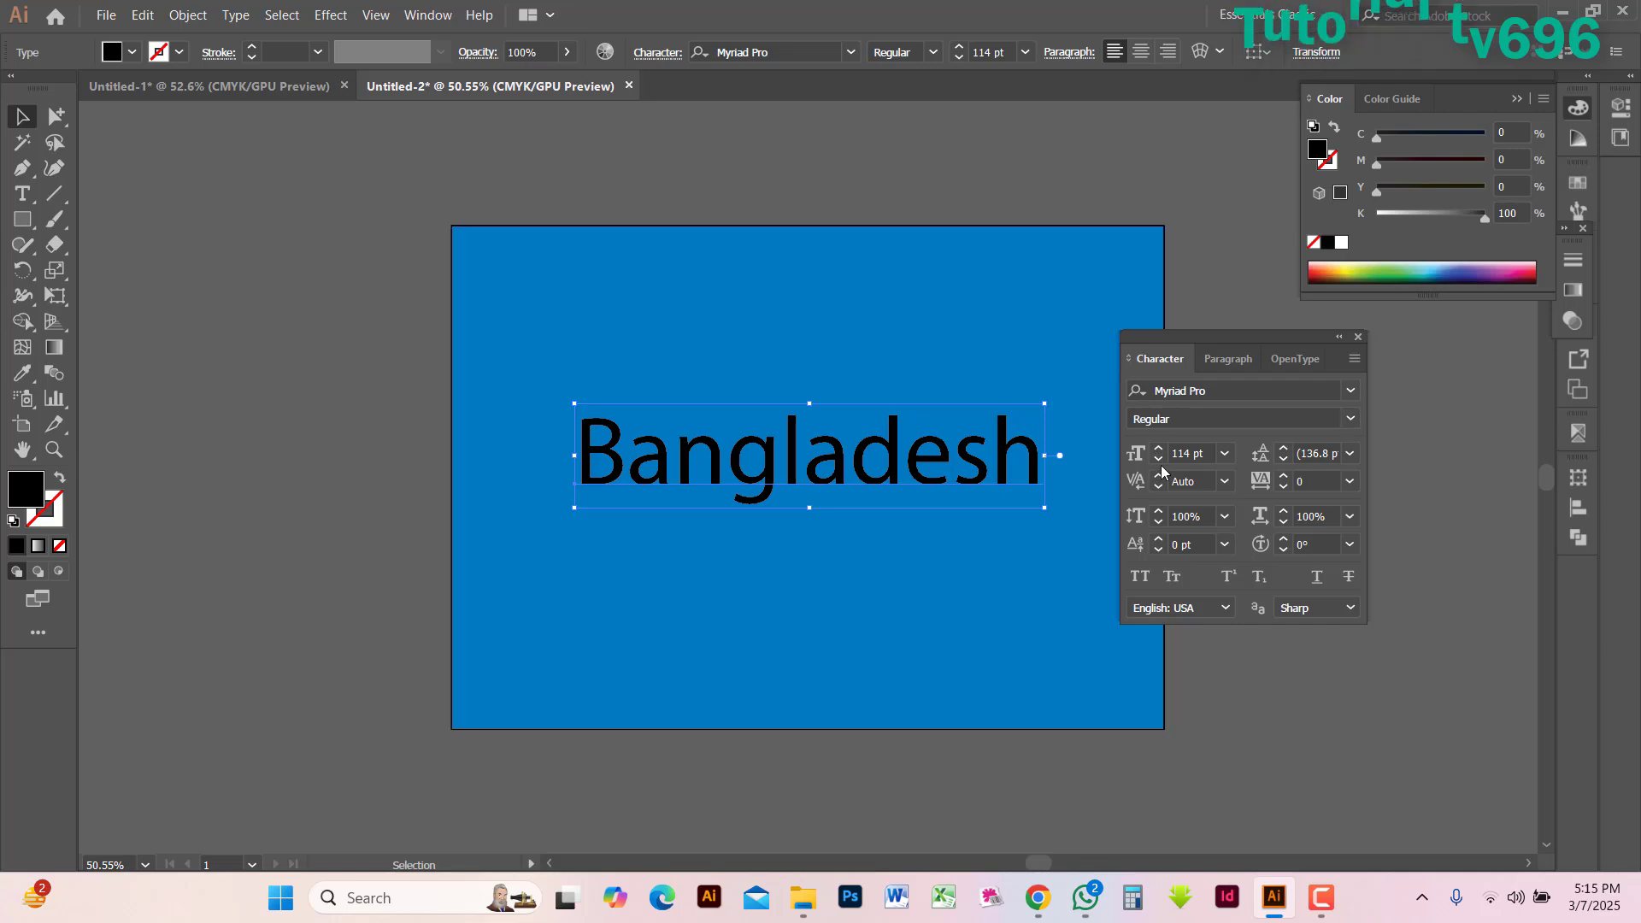
left_click(1231, 391)
type("a")
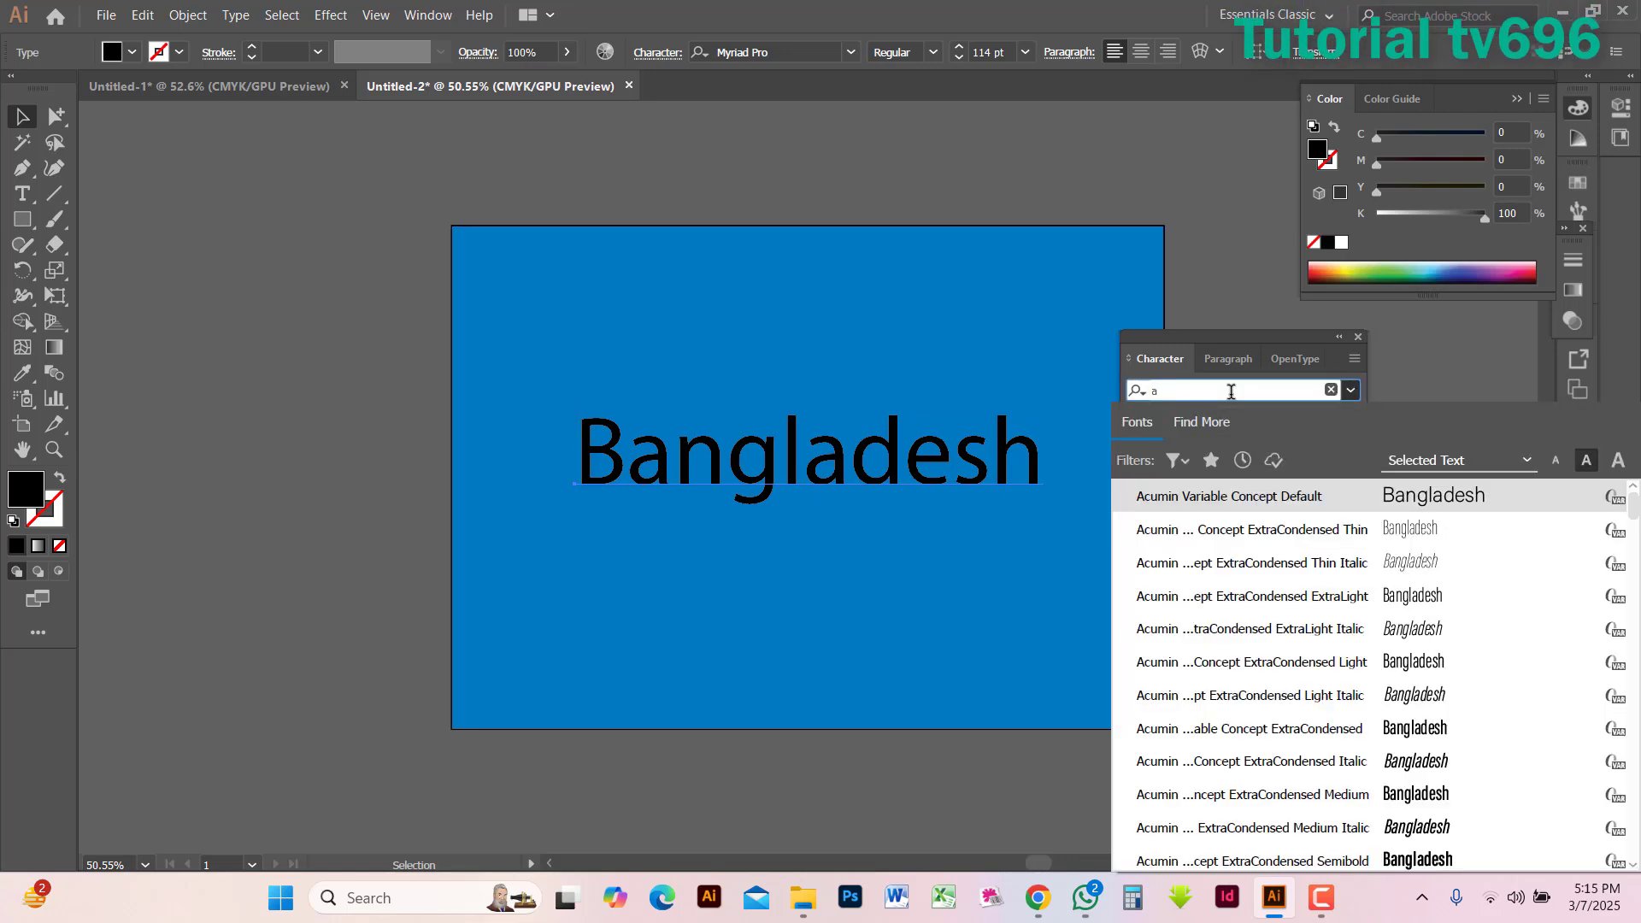
type("rial")
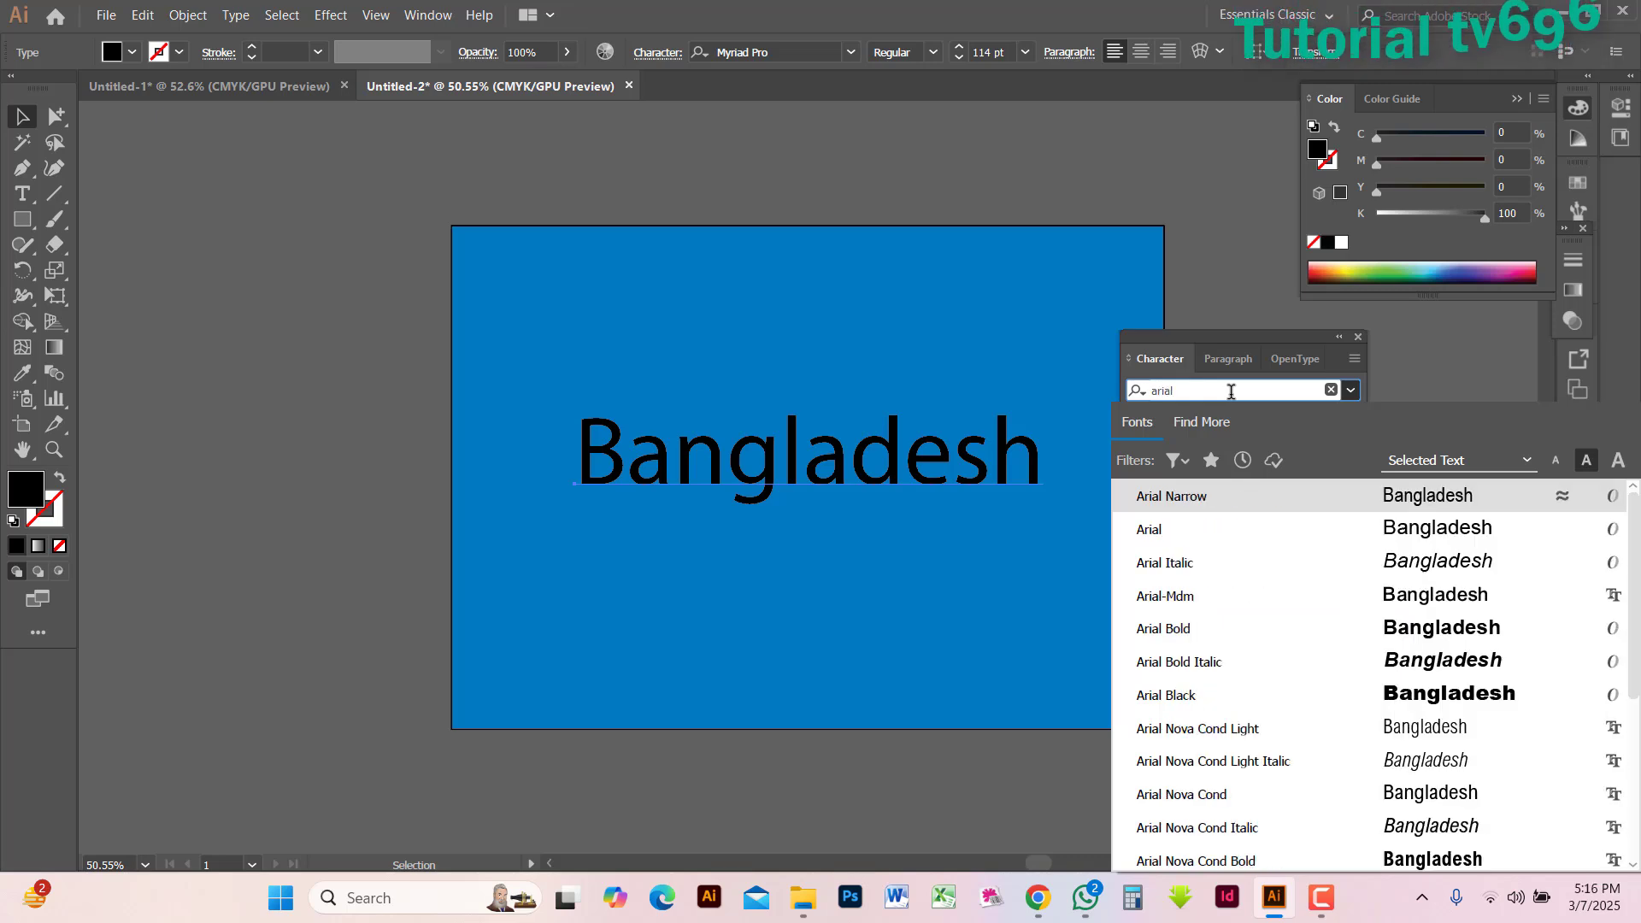
left_click(1424, 701)
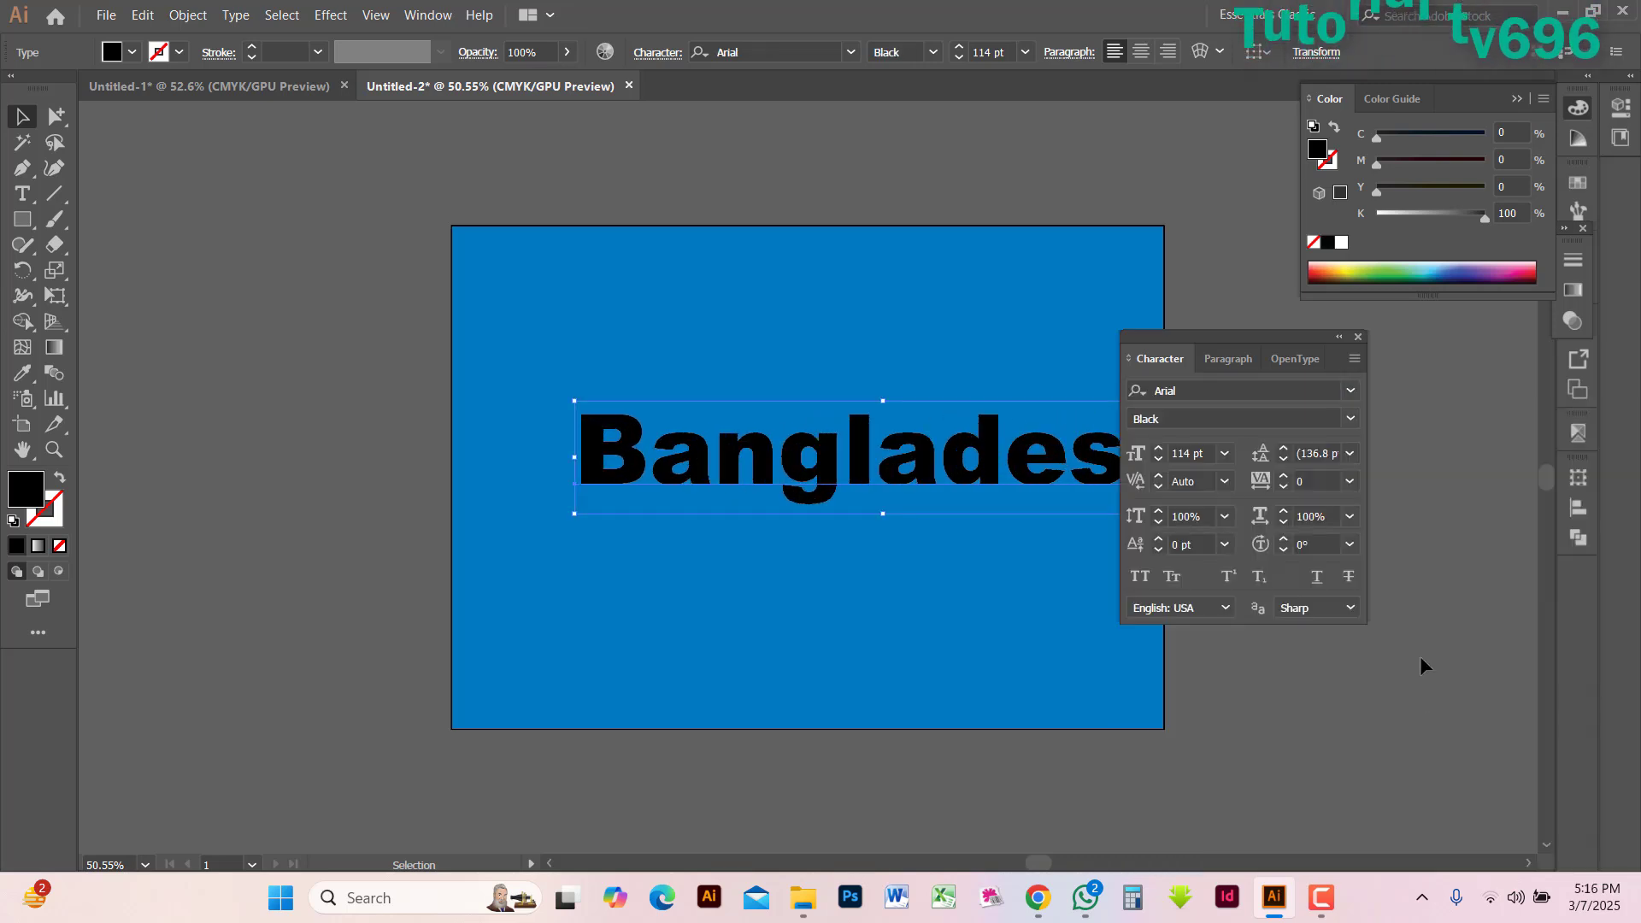
left_click(1357, 339)
left_click(1208, 414)
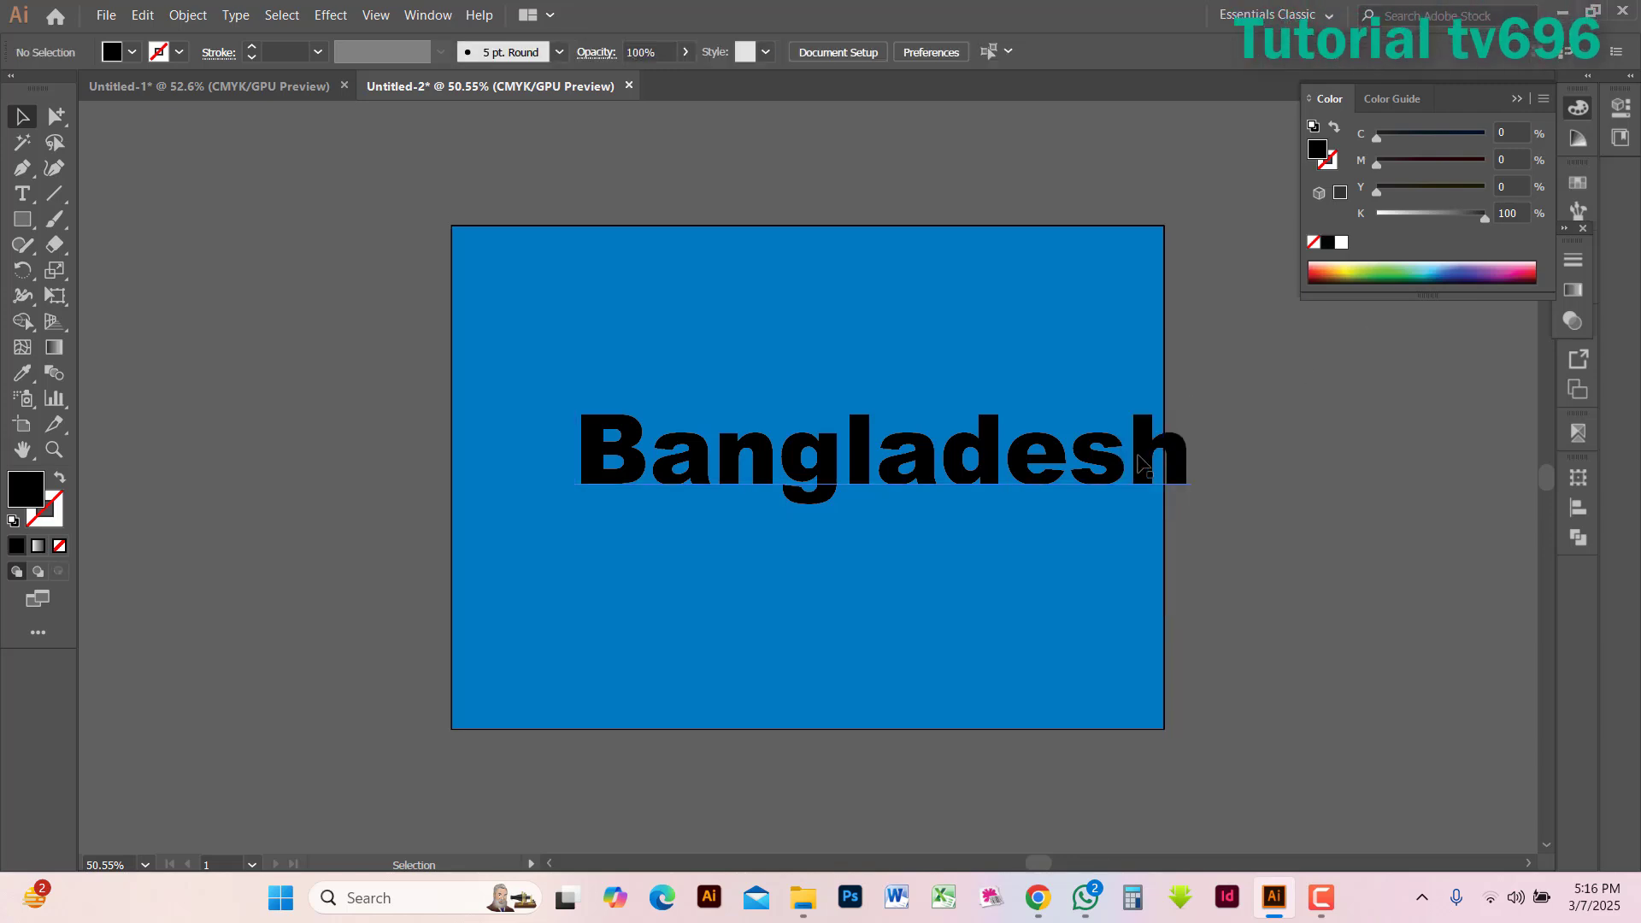
Centre the text horizontally on the blue rectangle and change its case to UPPERCASE
left_click_drag(1138, 463, 1066, 475)
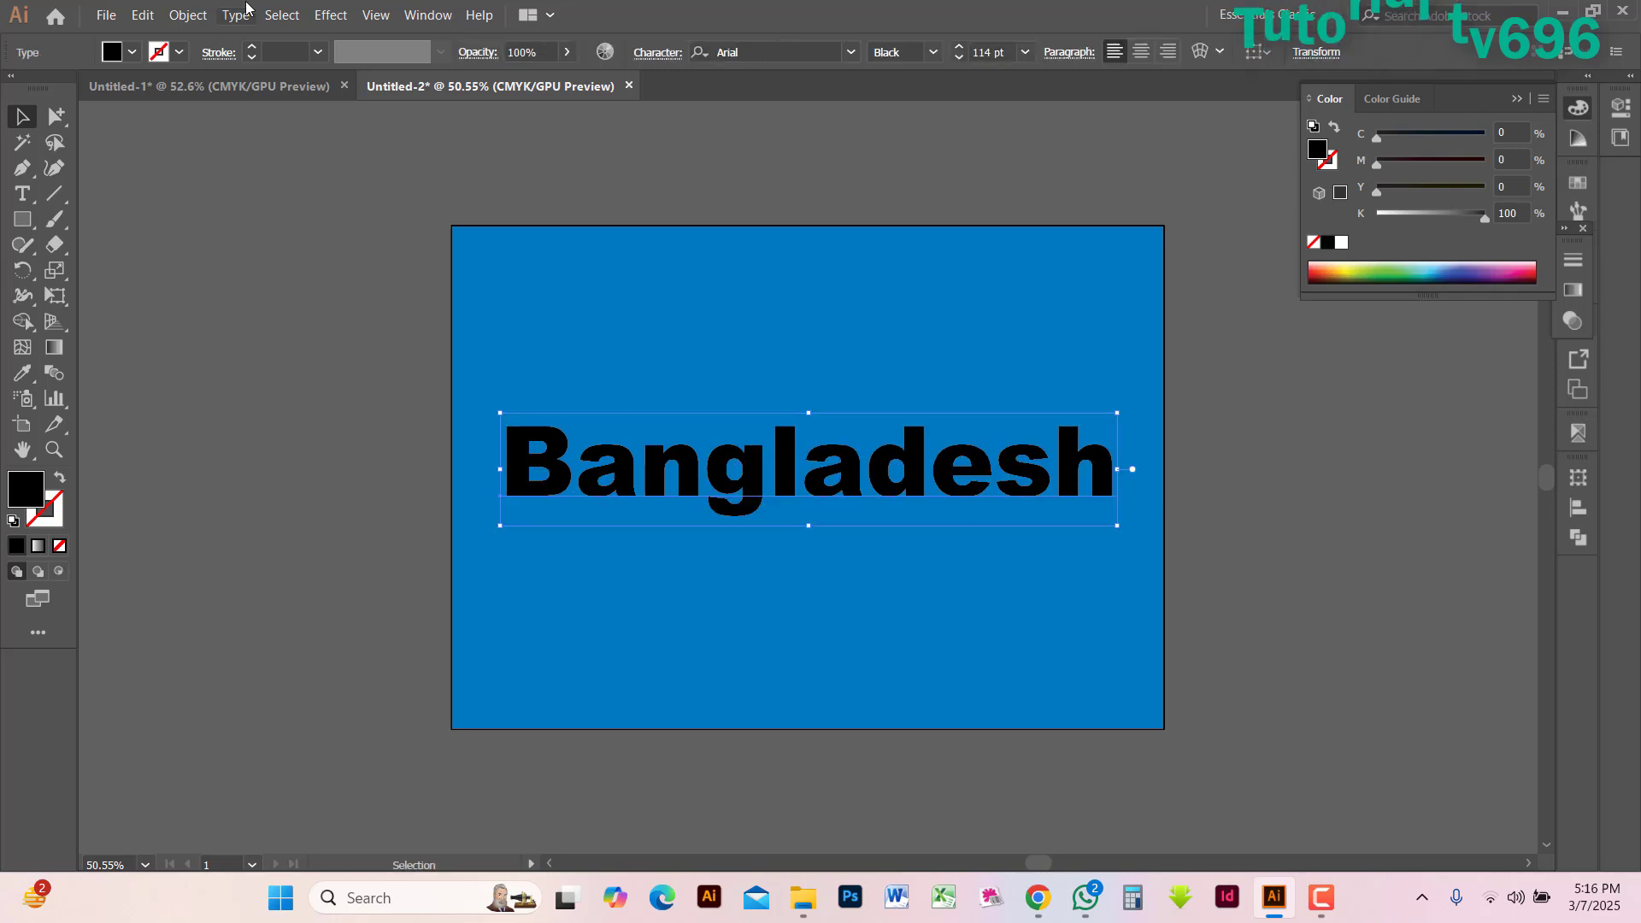
left_click(239, 12)
mouse_move(300, 341)
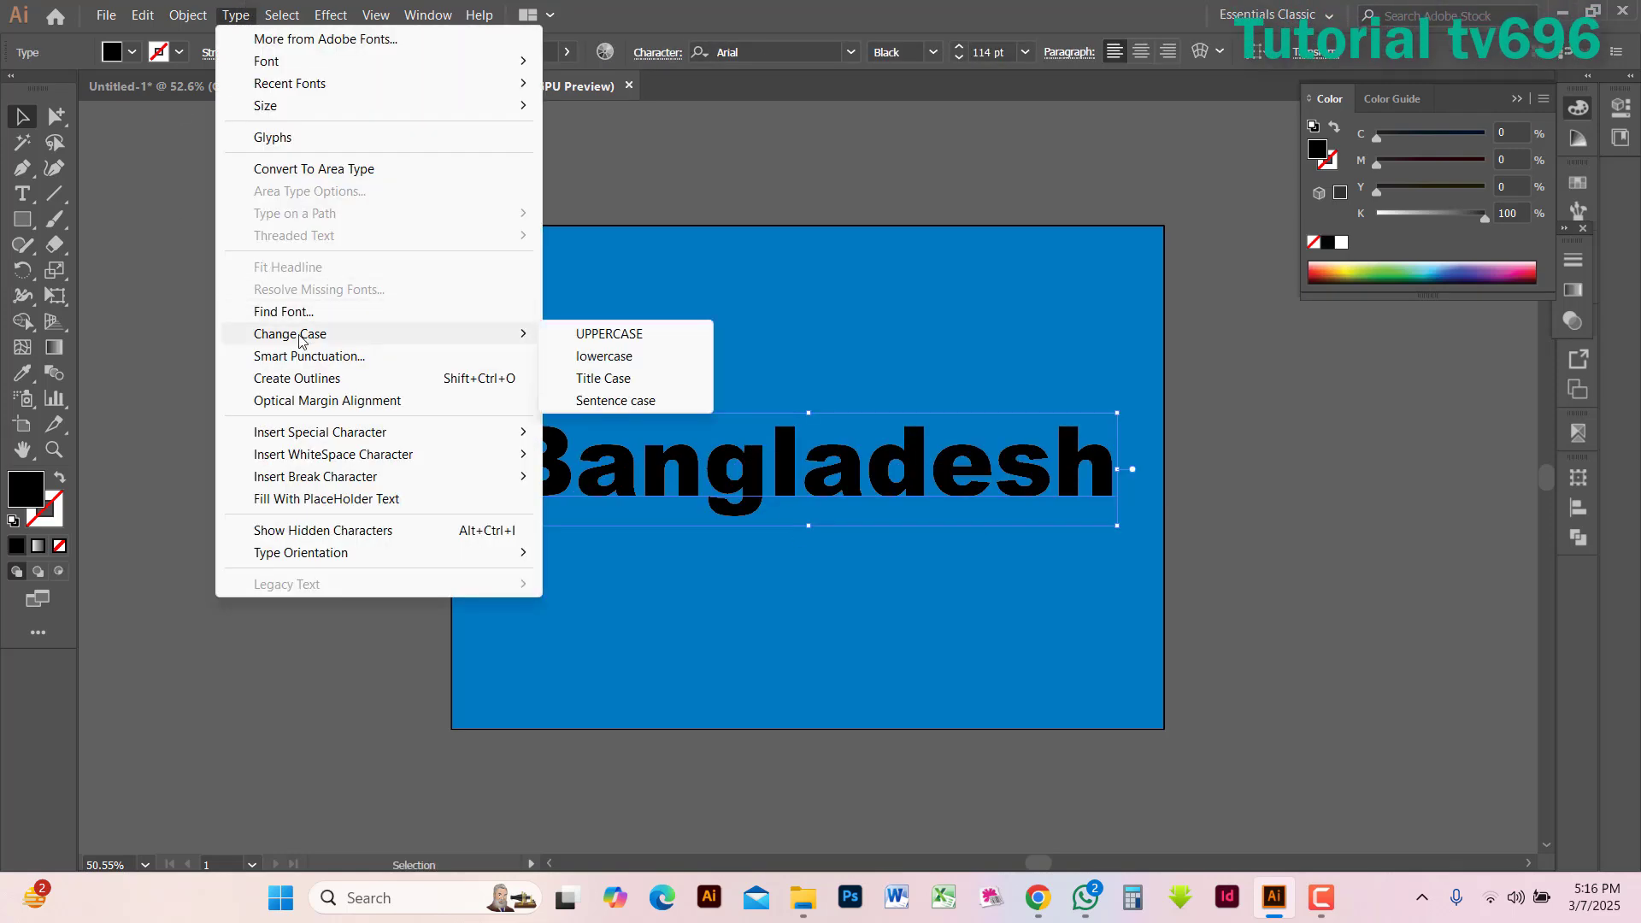
left_click(596, 336)
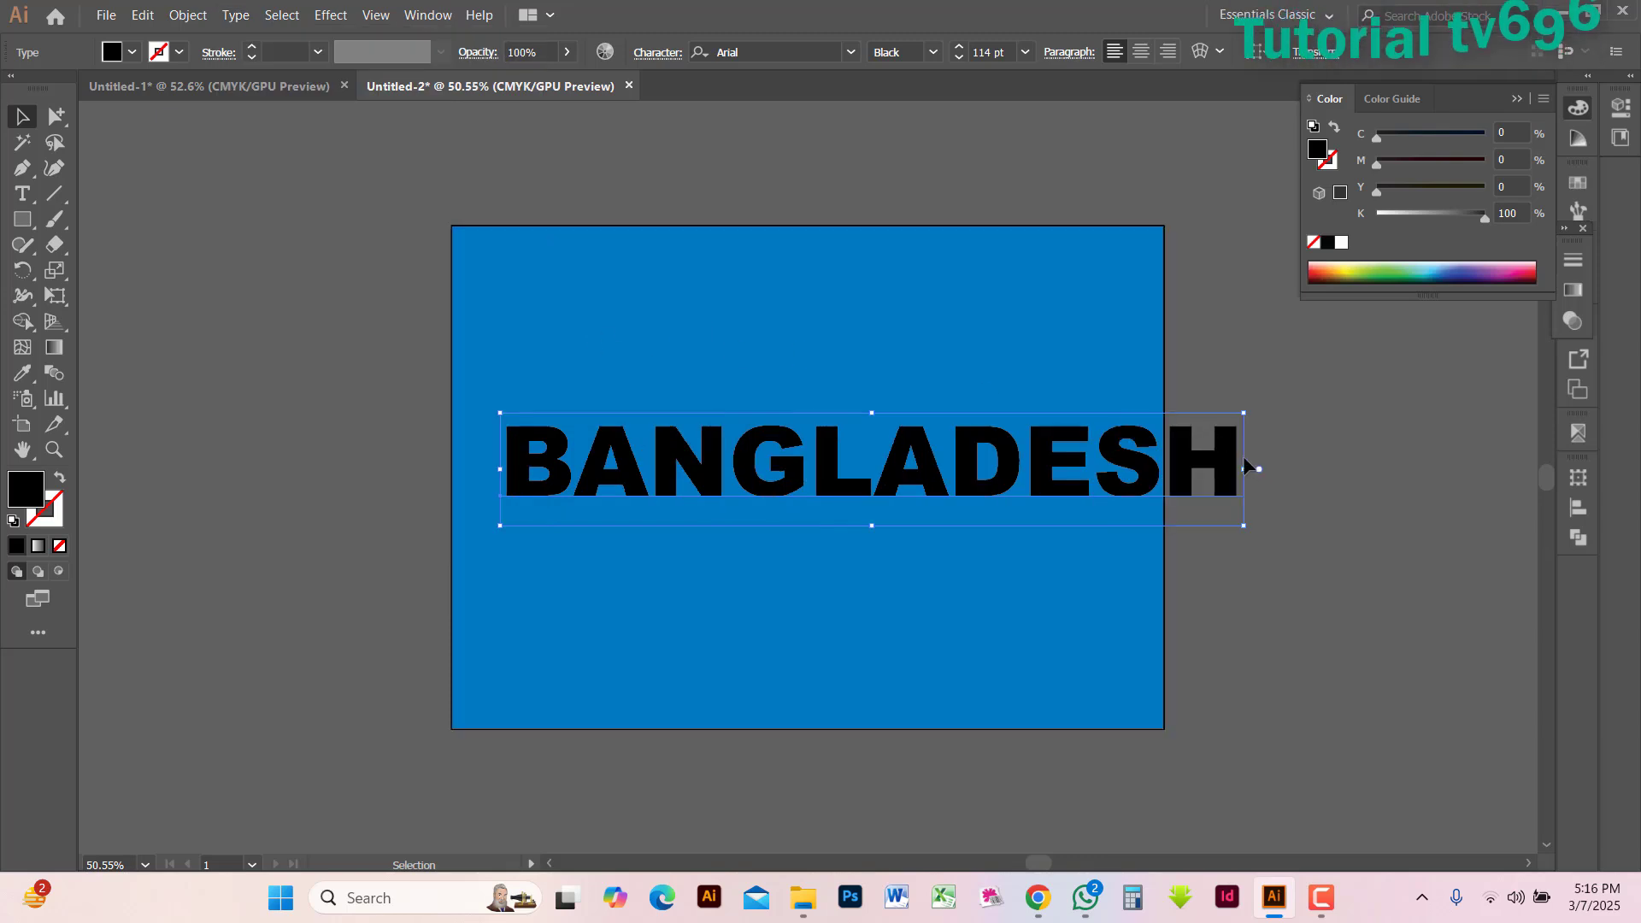
Resize the BANGLADESH text horizontally to fit within the rectangle with even side margins, and fill it with white
left_click_drag(1244, 471, 1143, 488)
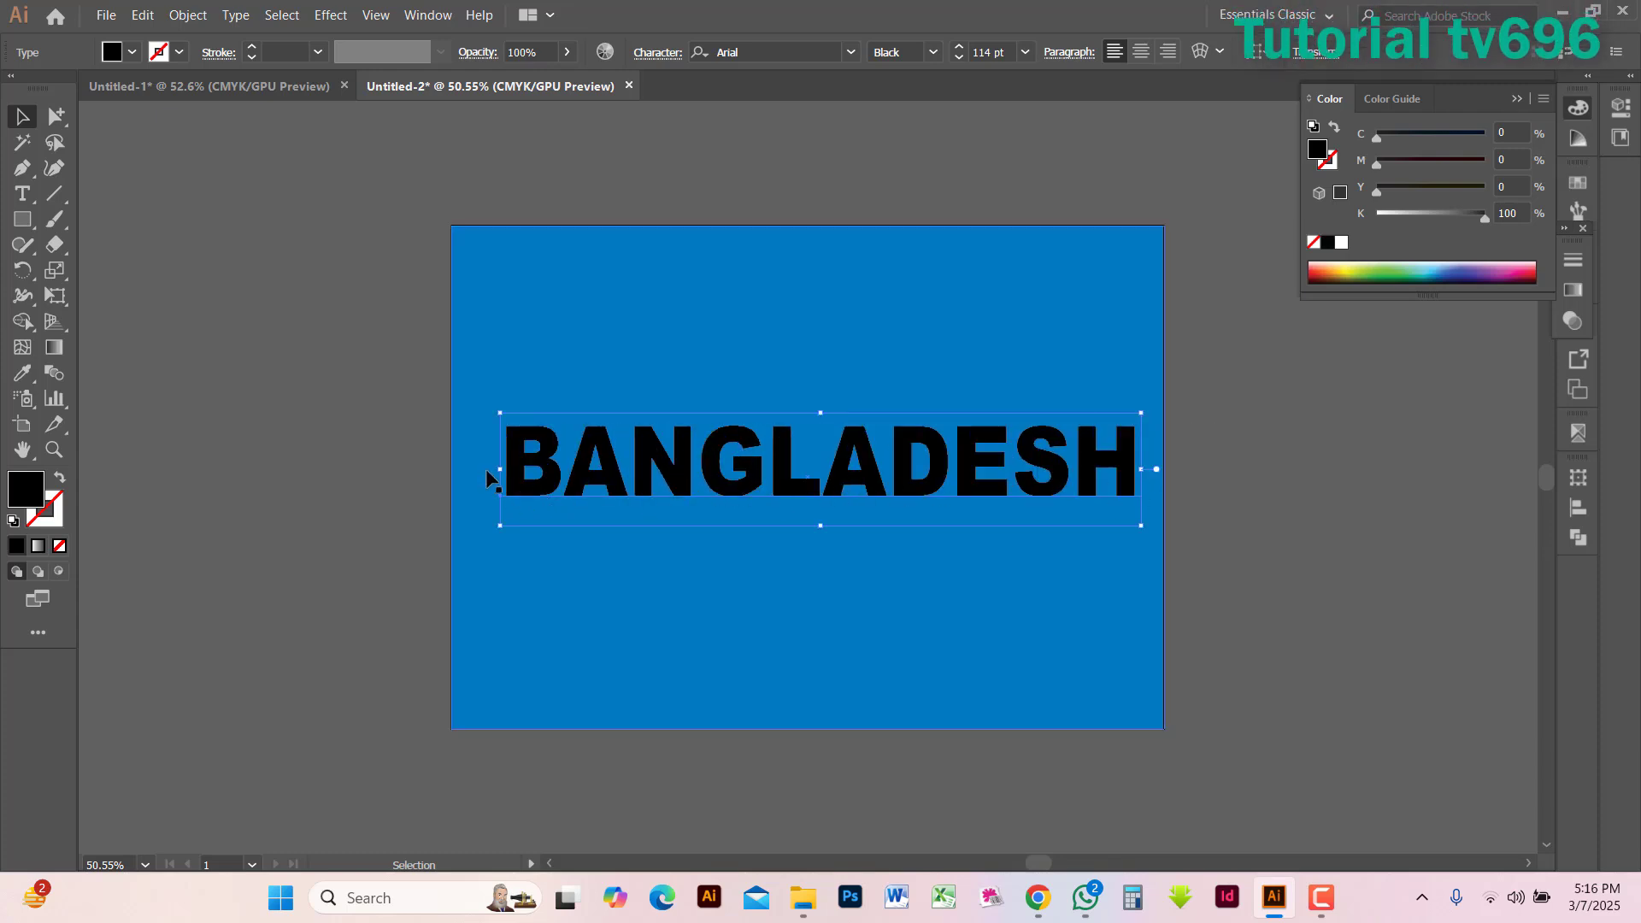
left_click_drag(500, 470, 479, 469)
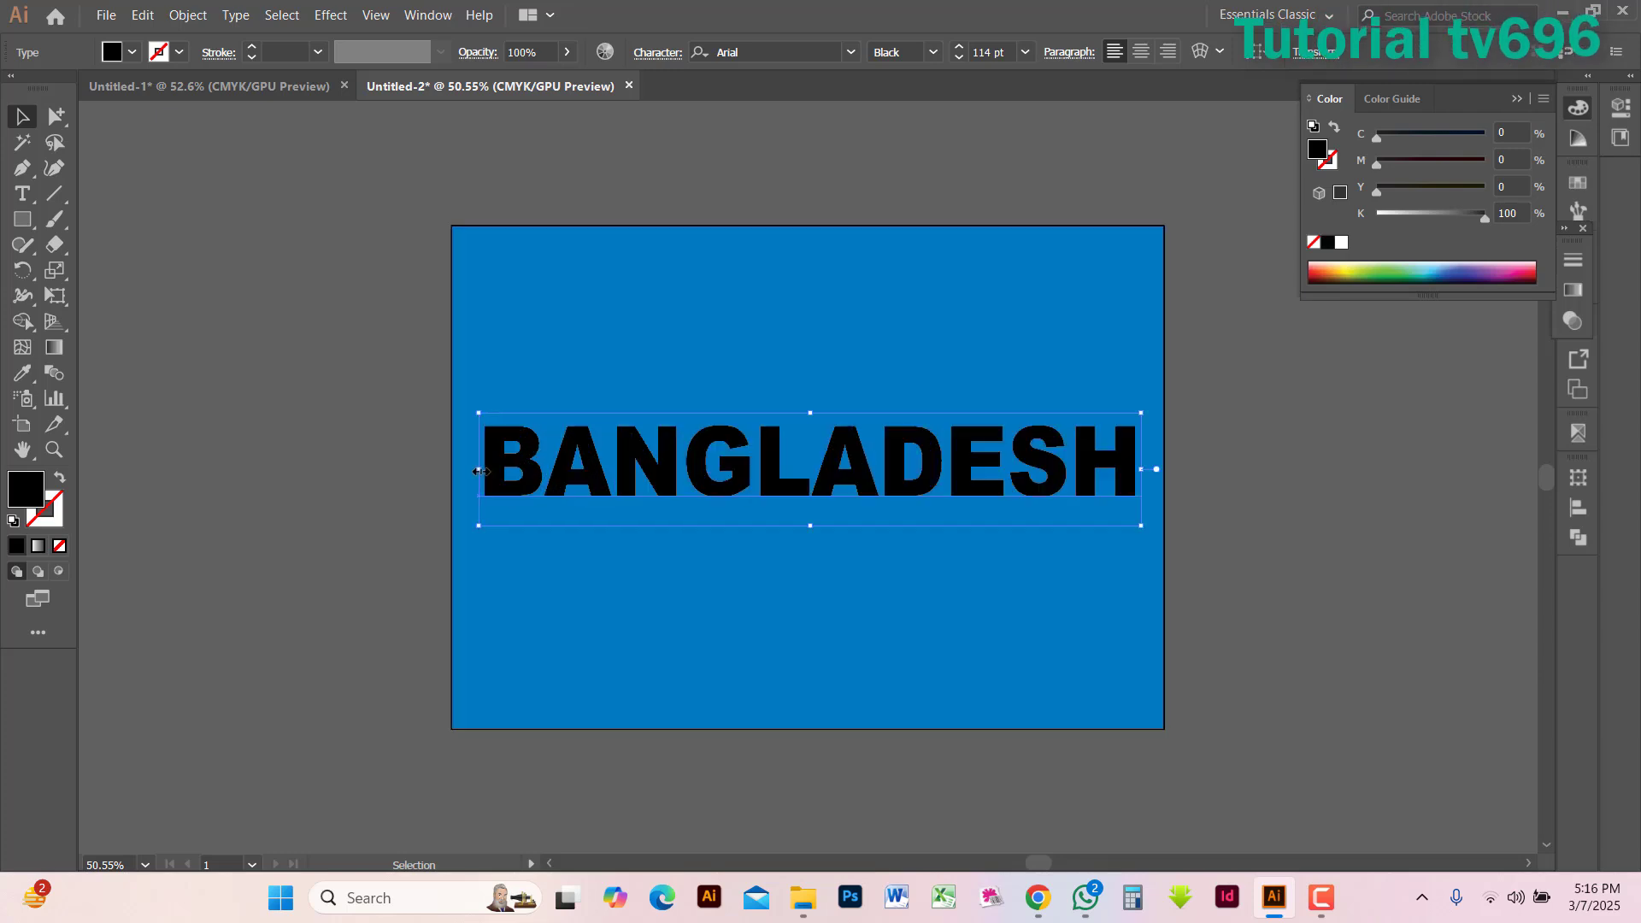
left_click(1343, 244)
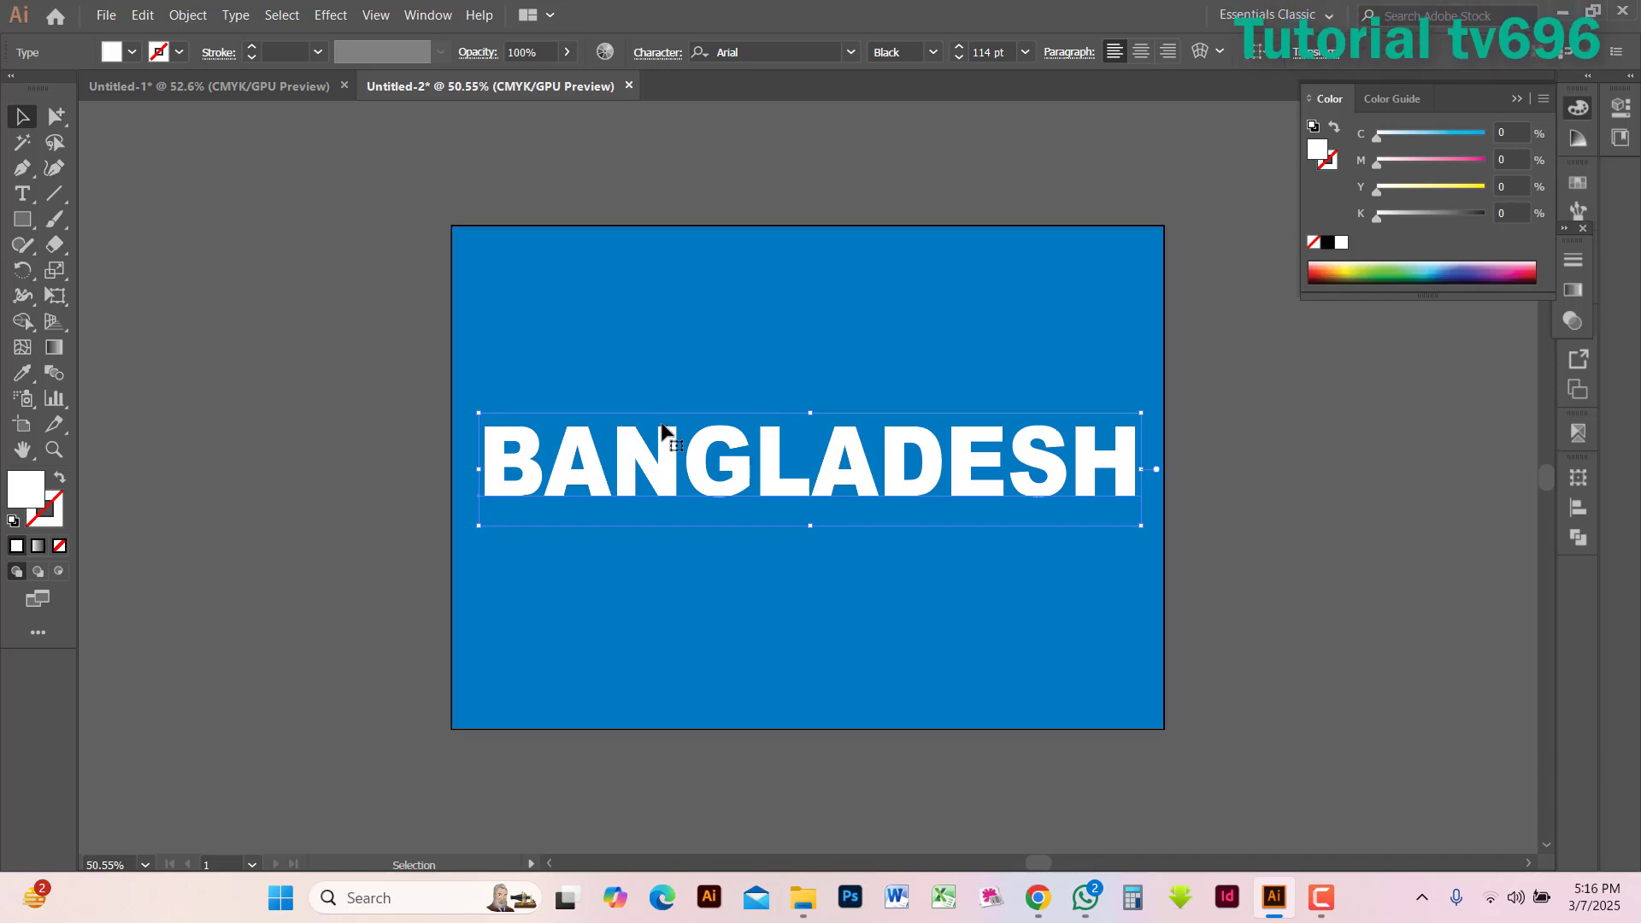
Convert the white BANGLADESH text to outlines
left_click(236, 15)
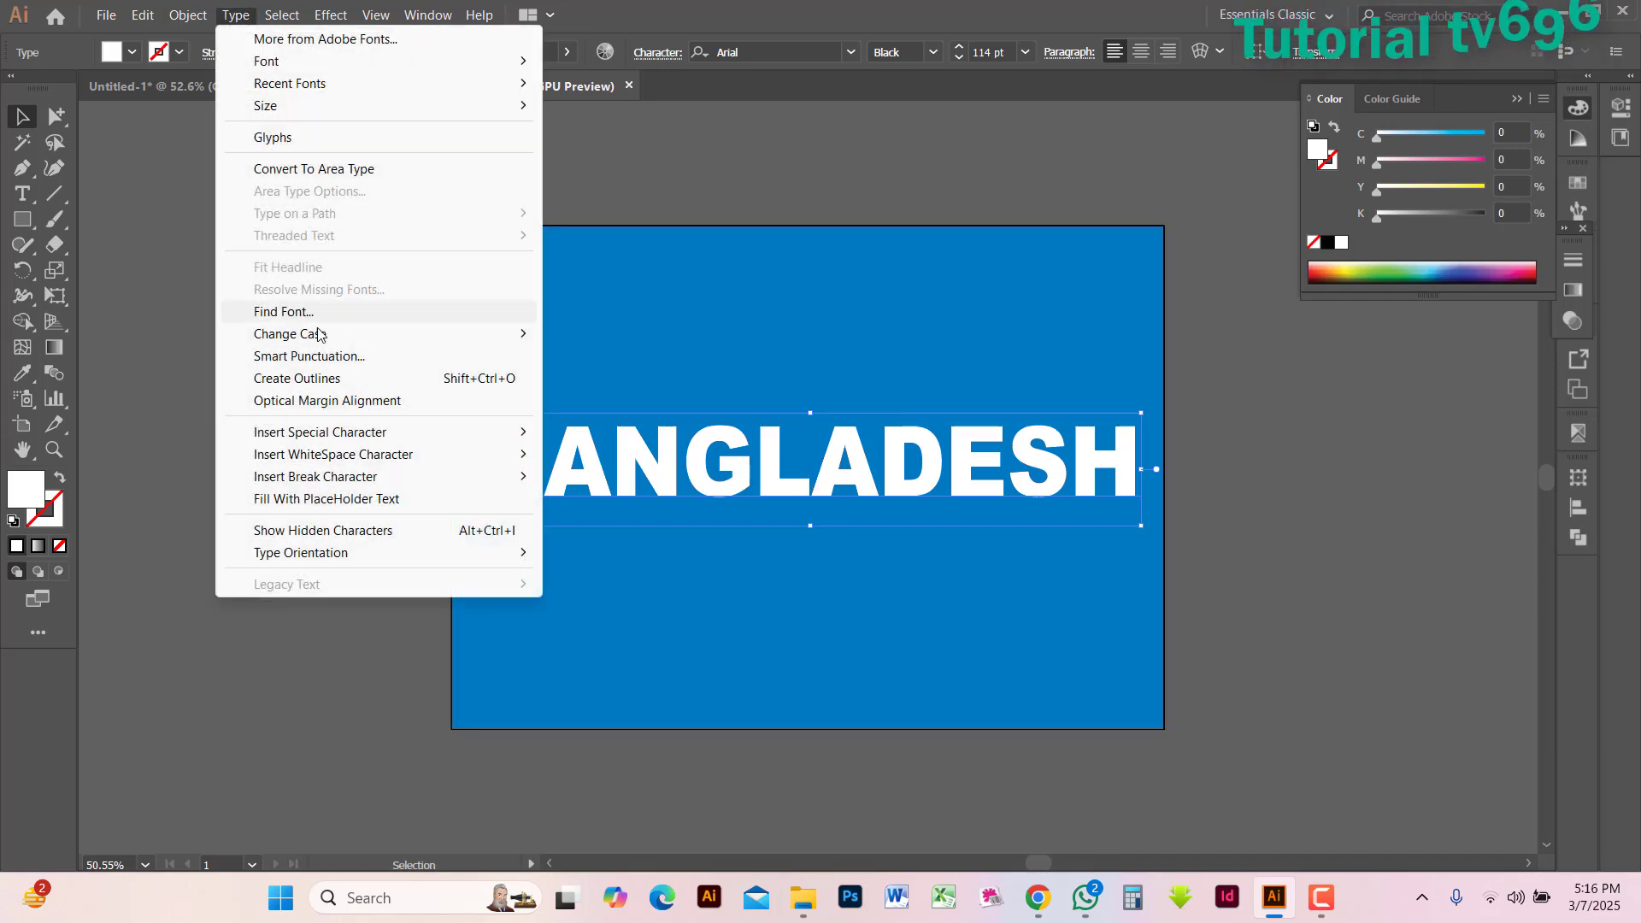
mouse_move(301, 334)
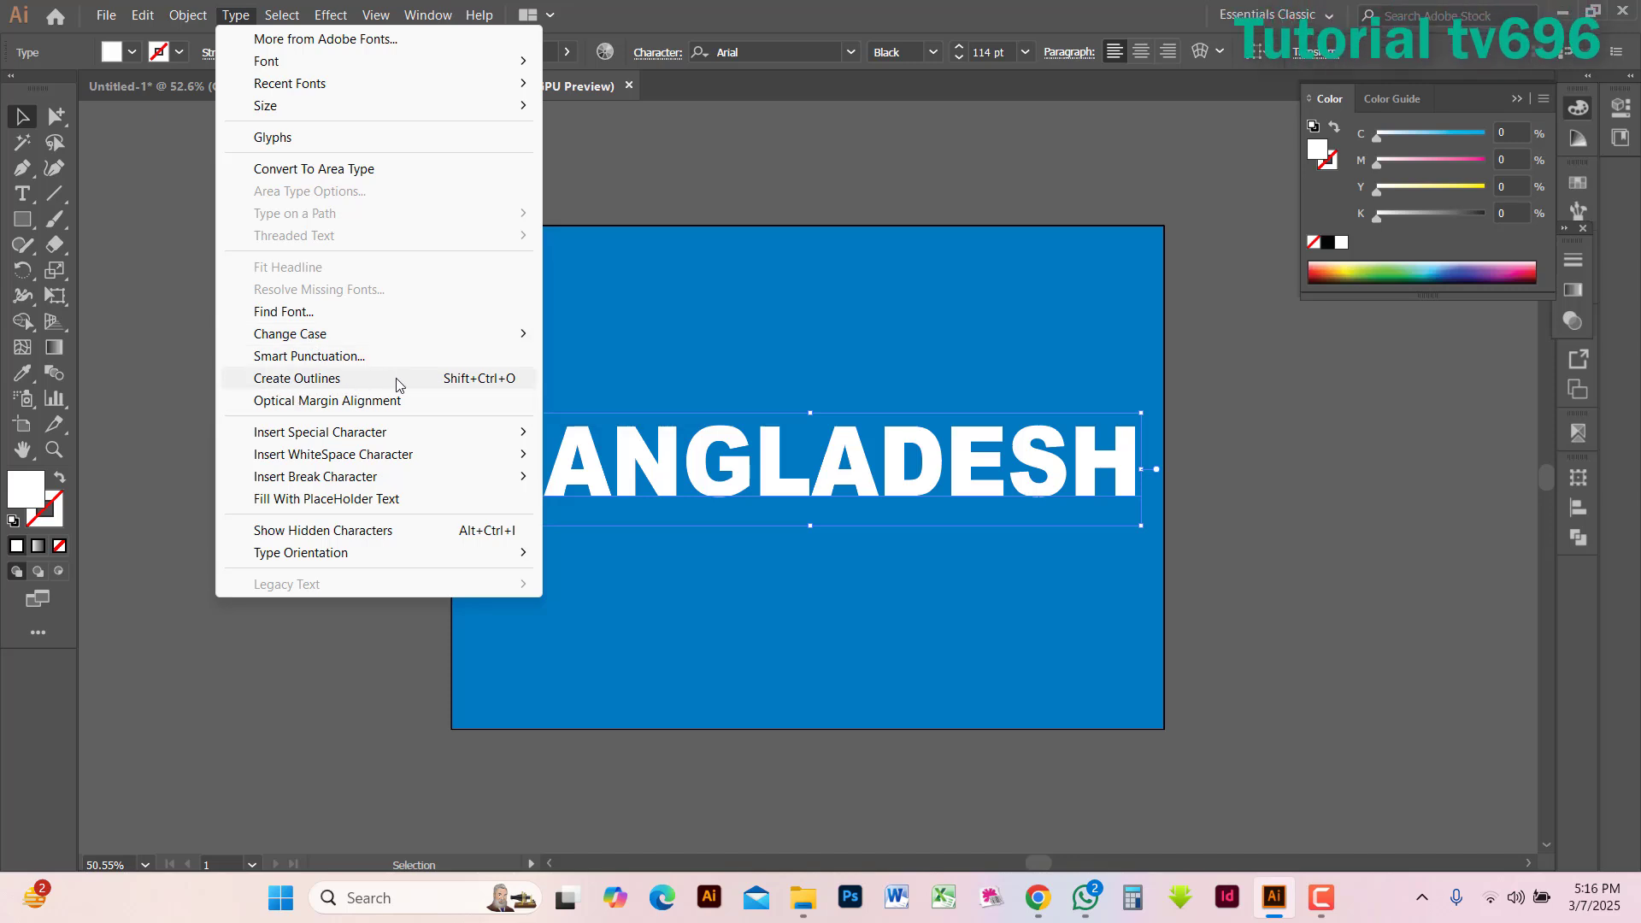
left_click(397, 378)
left_click(477, 376)
left_click(775, 494)
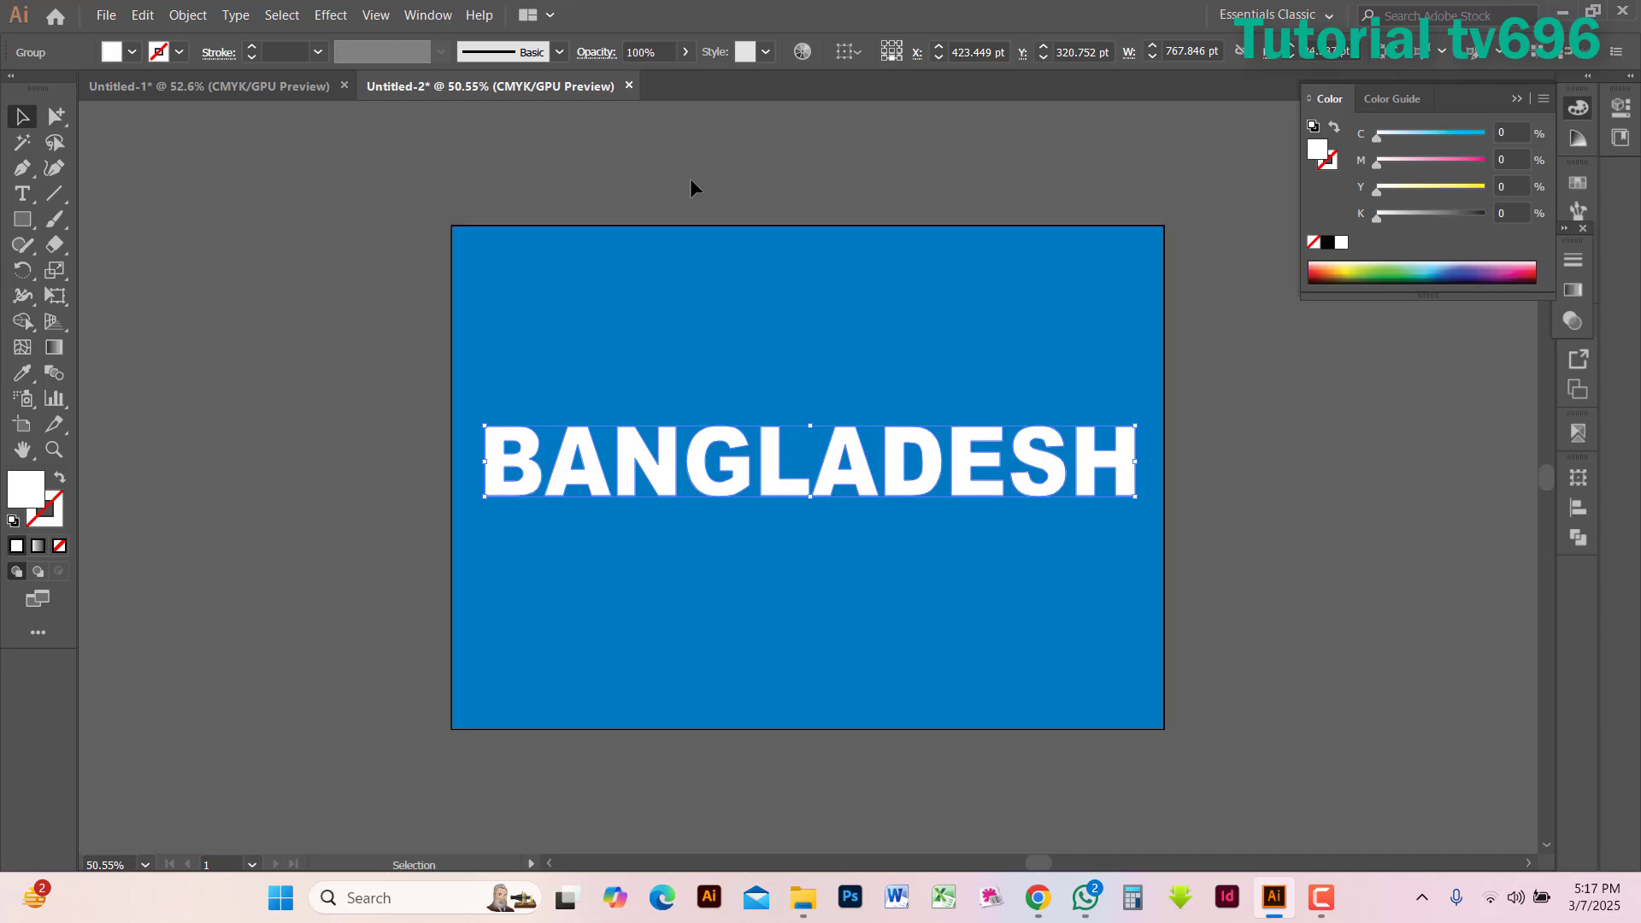
Make a clipping opacity mask for the outlined BANGLADESH lettering and activate the mask for editing
left_click(432, 15)
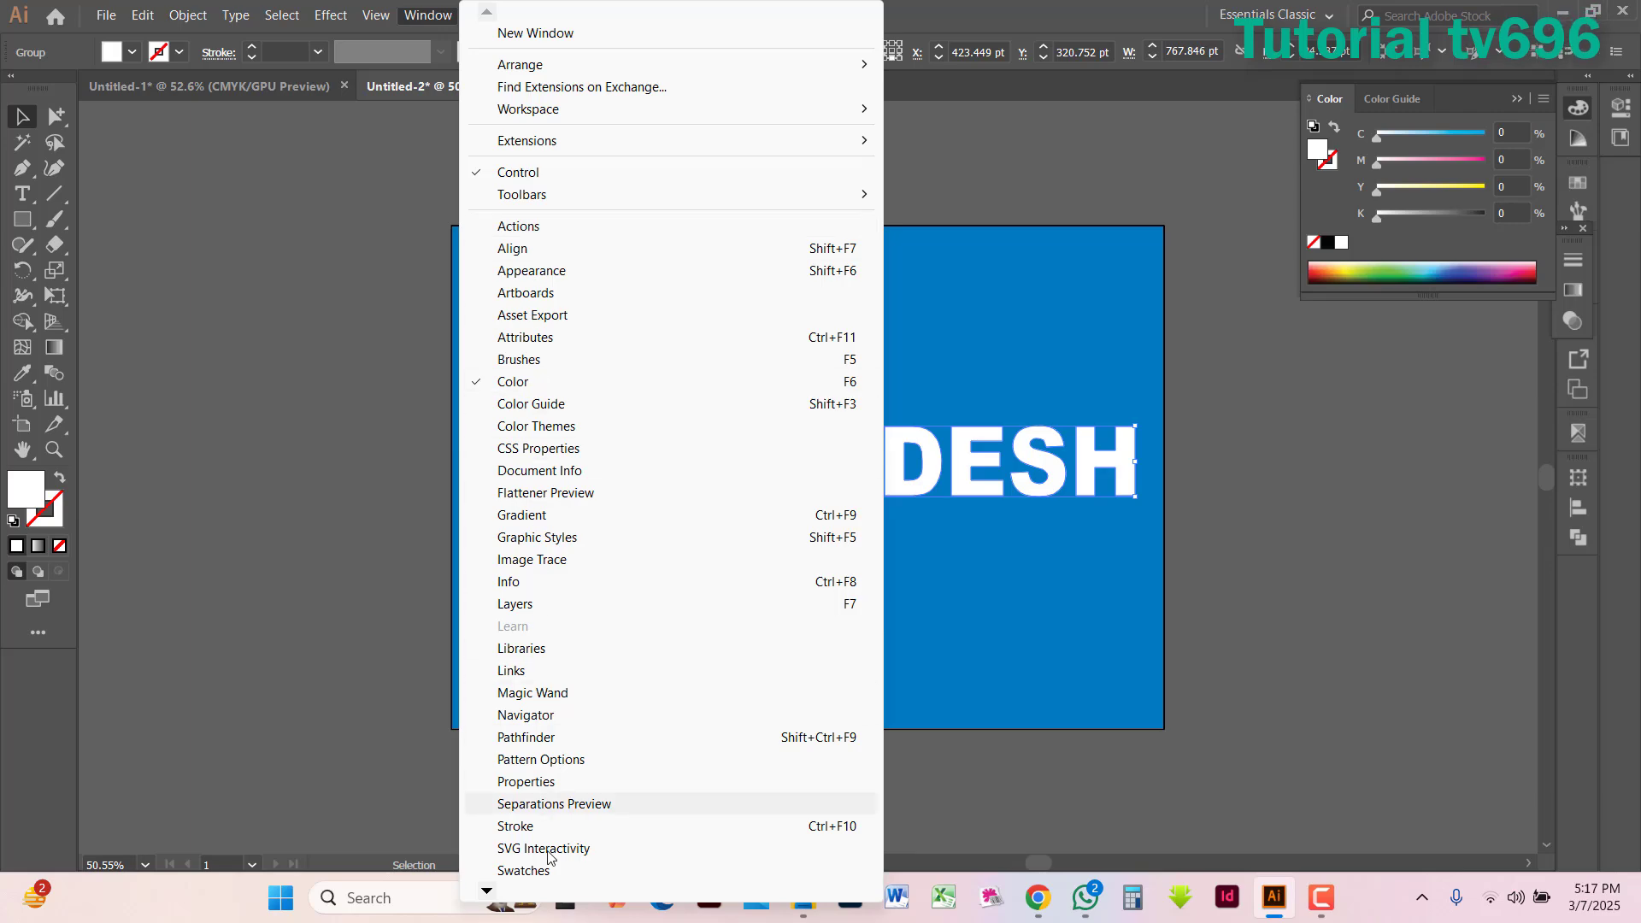
mouse_move(489, 889)
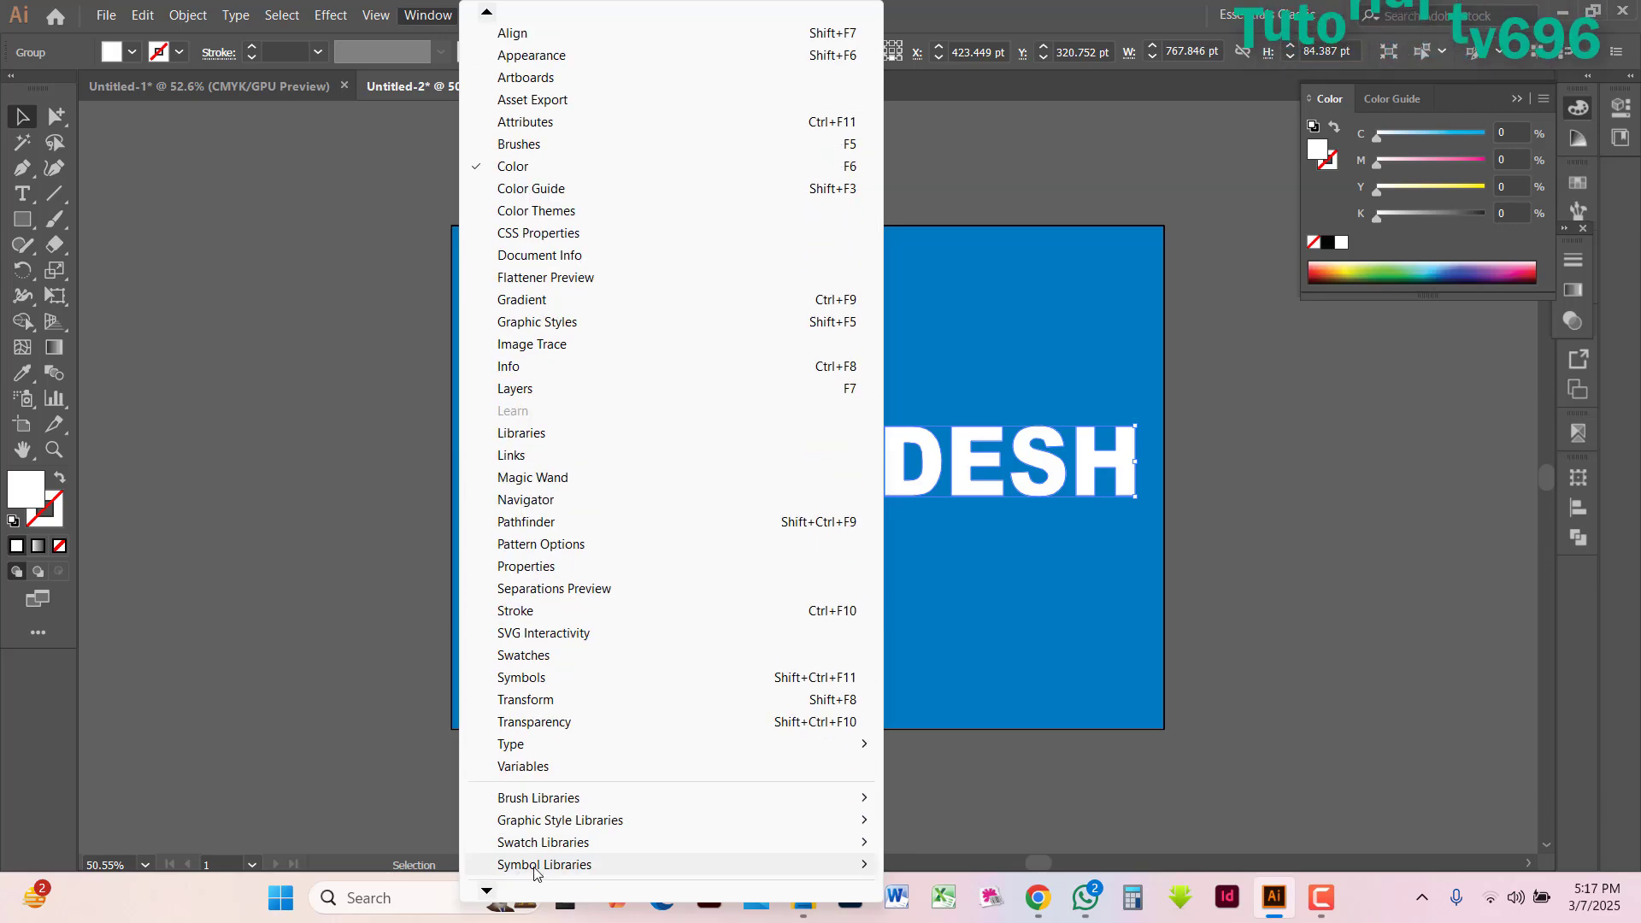
left_click(536, 723)
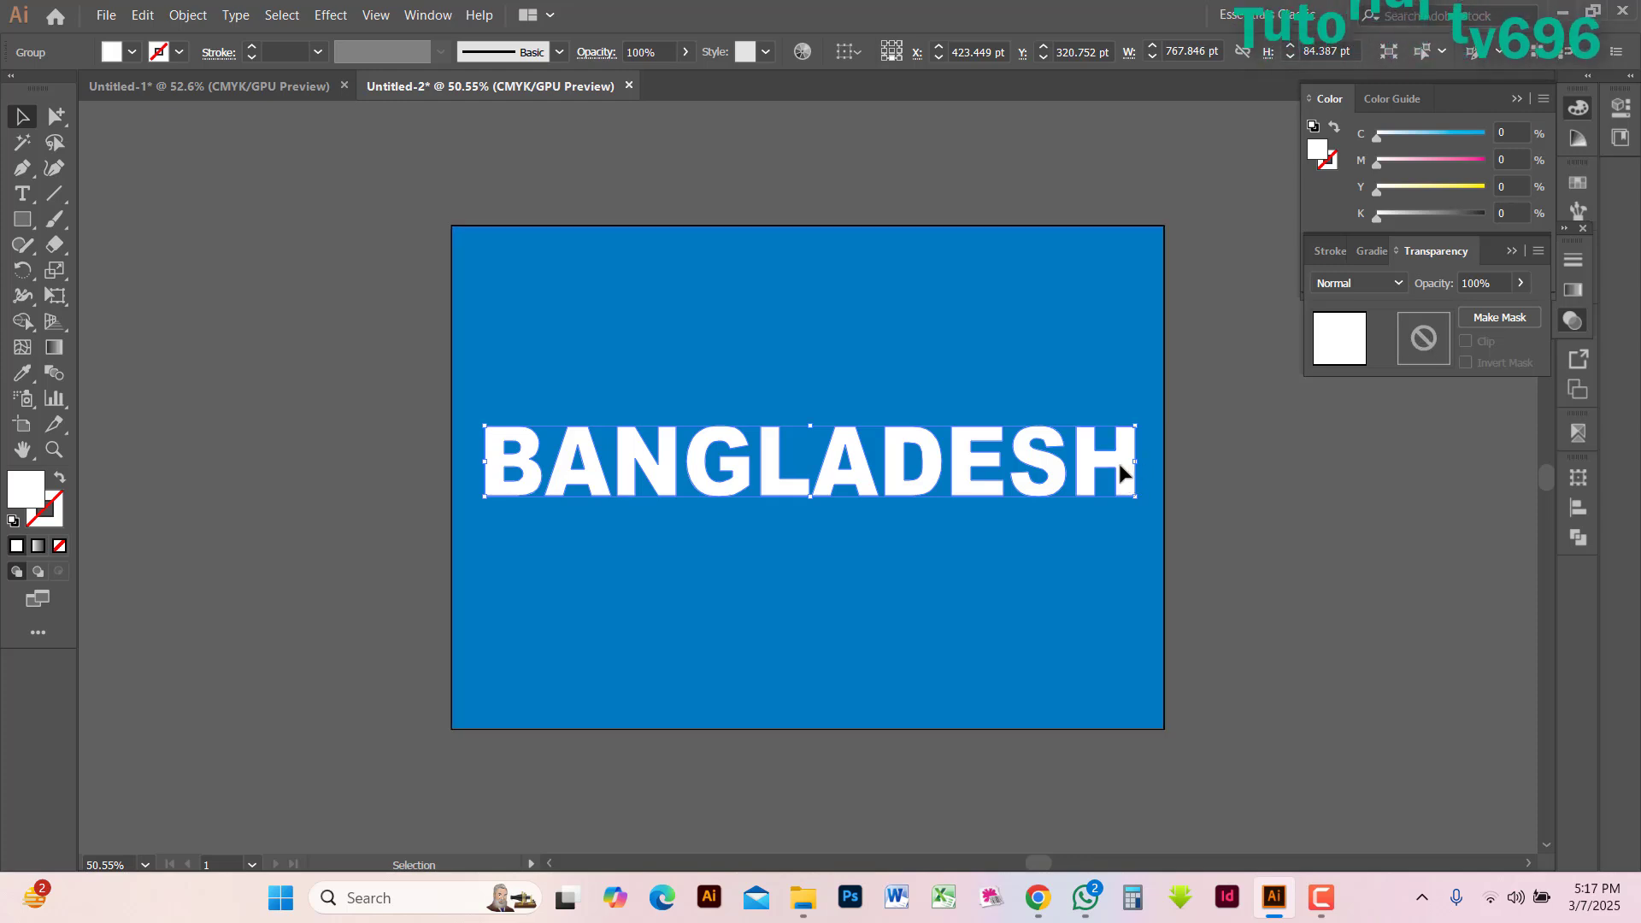
left_click(1491, 316)
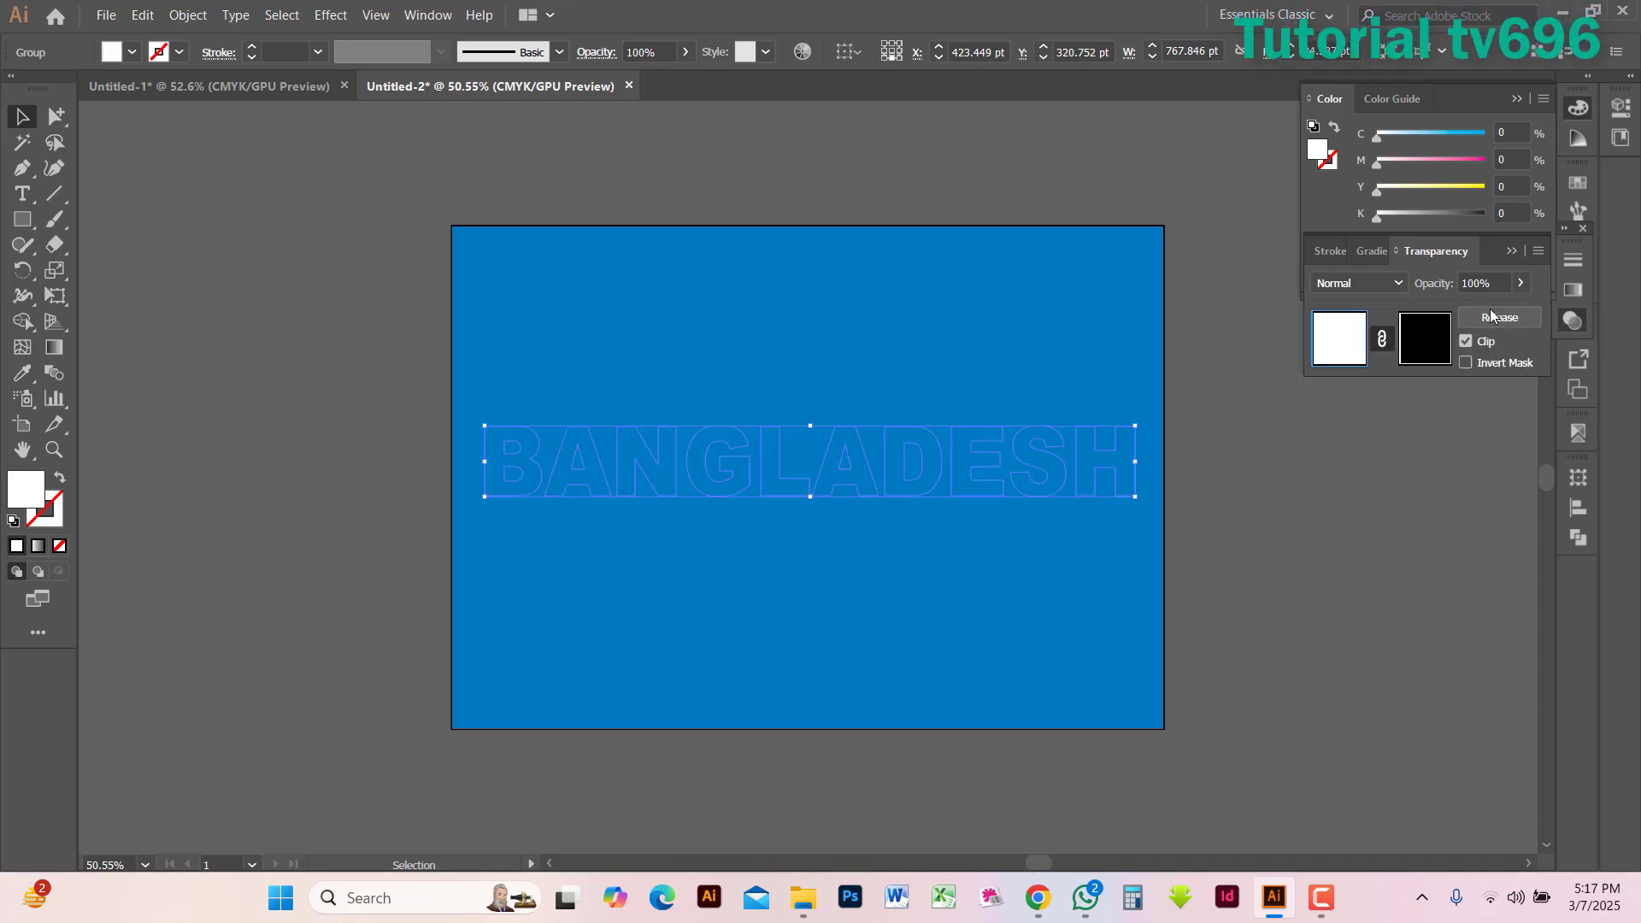
left_click(1403, 484)
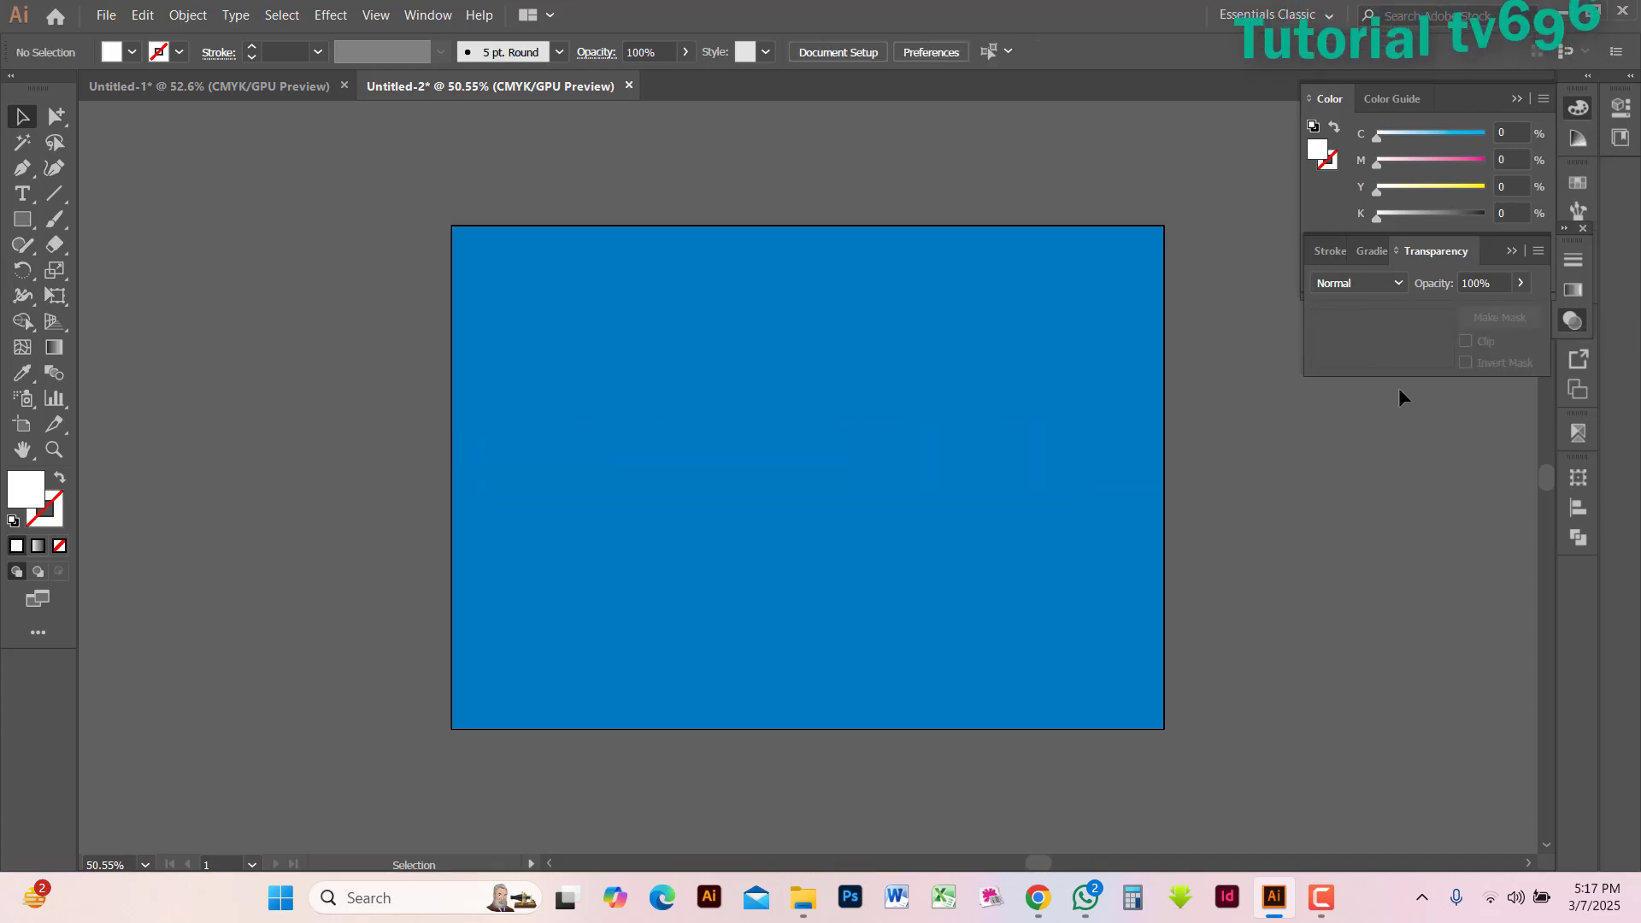
left_click(948, 464)
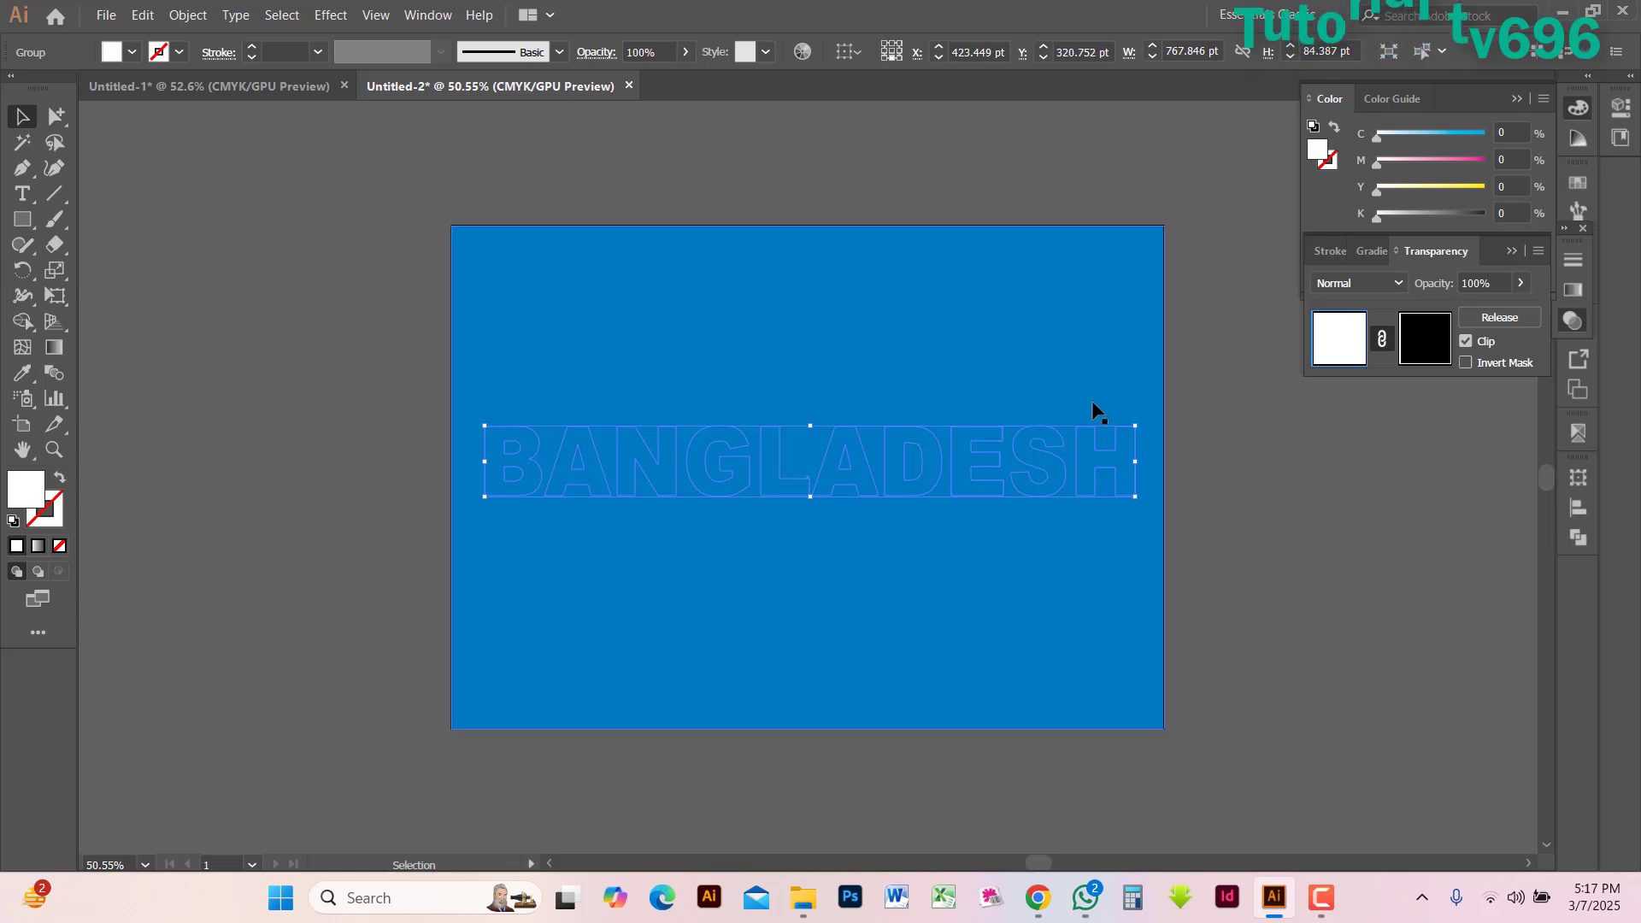
left_click(1406, 339)
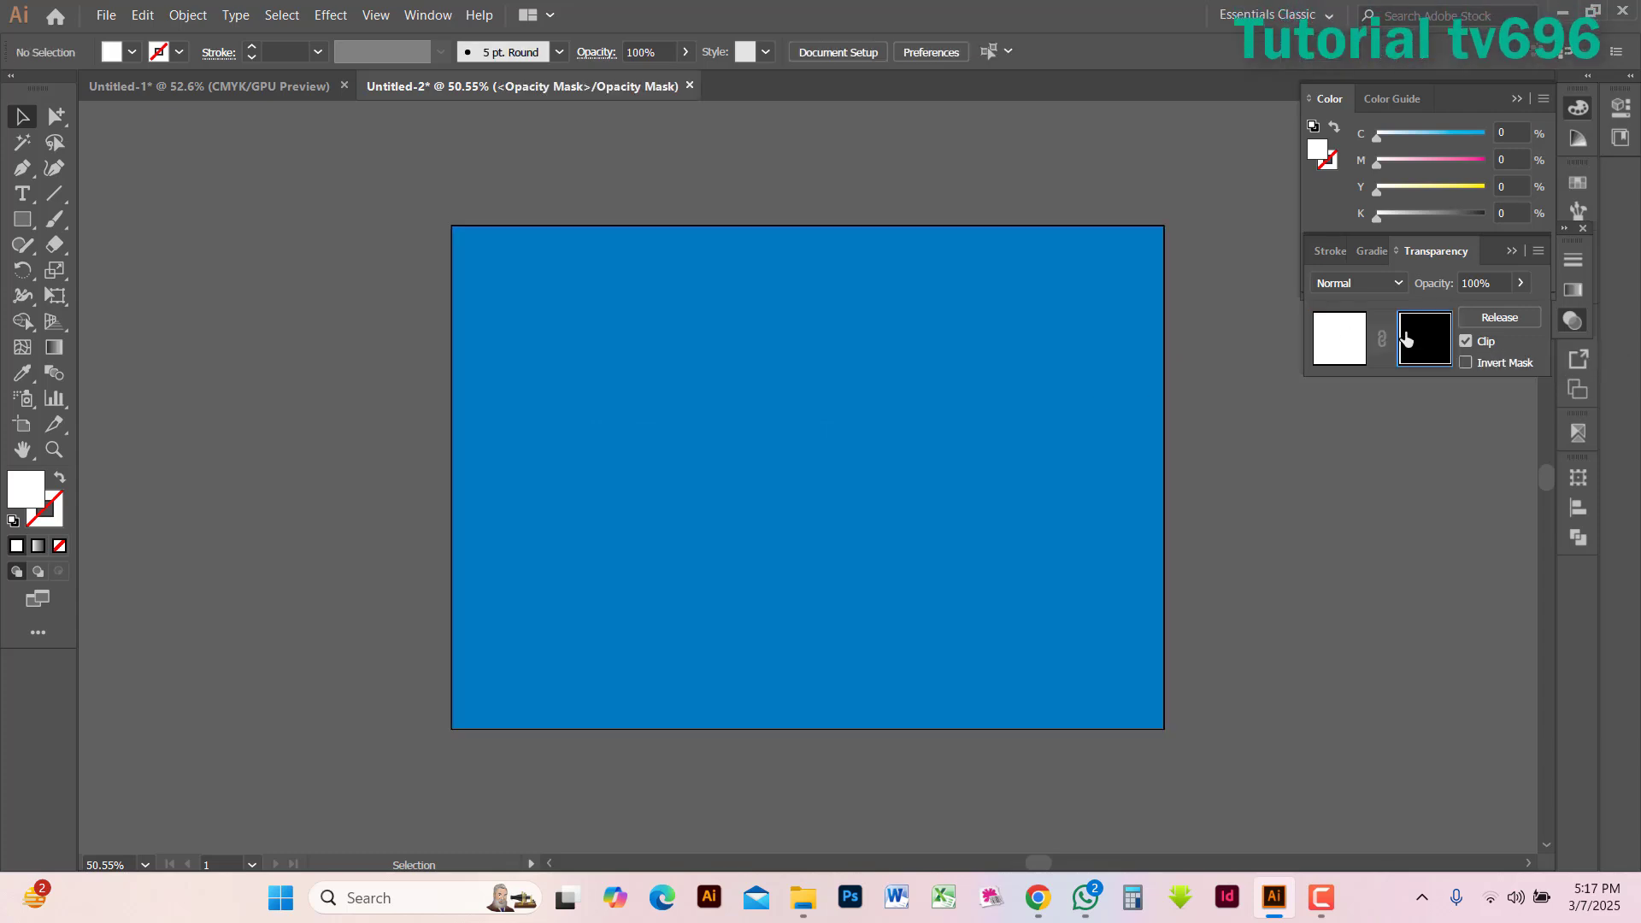
Copy the circle pattern from Untitled-1 into the opacity mask in Untitled-2 and enlarge it to cover almost the whole blue rectangle
left_click(202, 86)
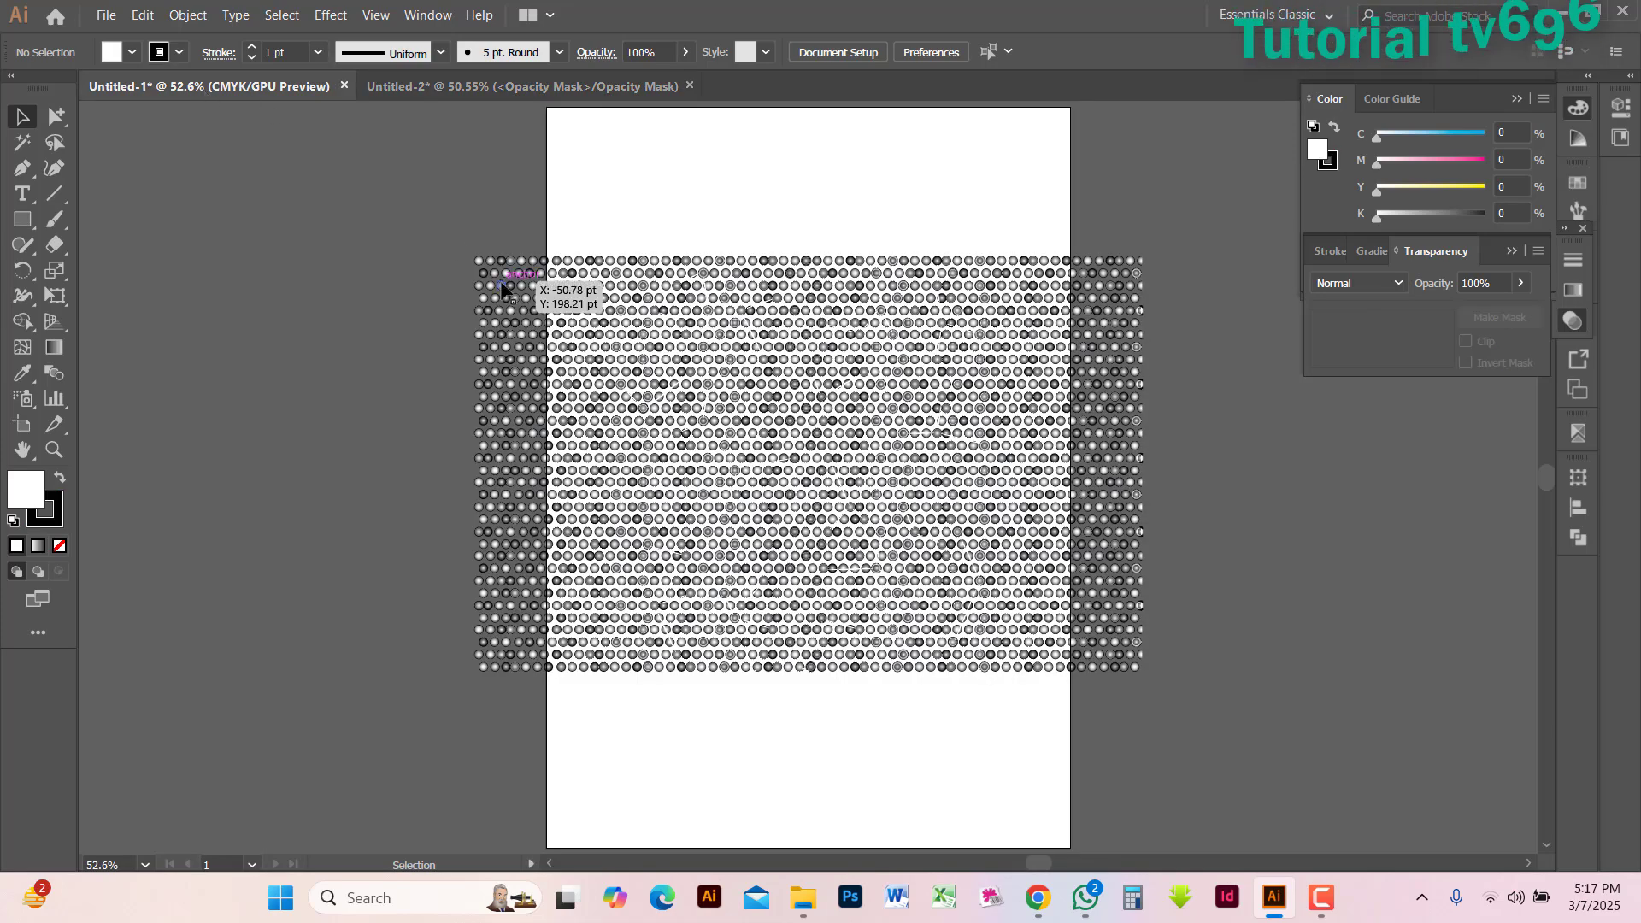
left_click_drag(392, 207, 1251, 720)
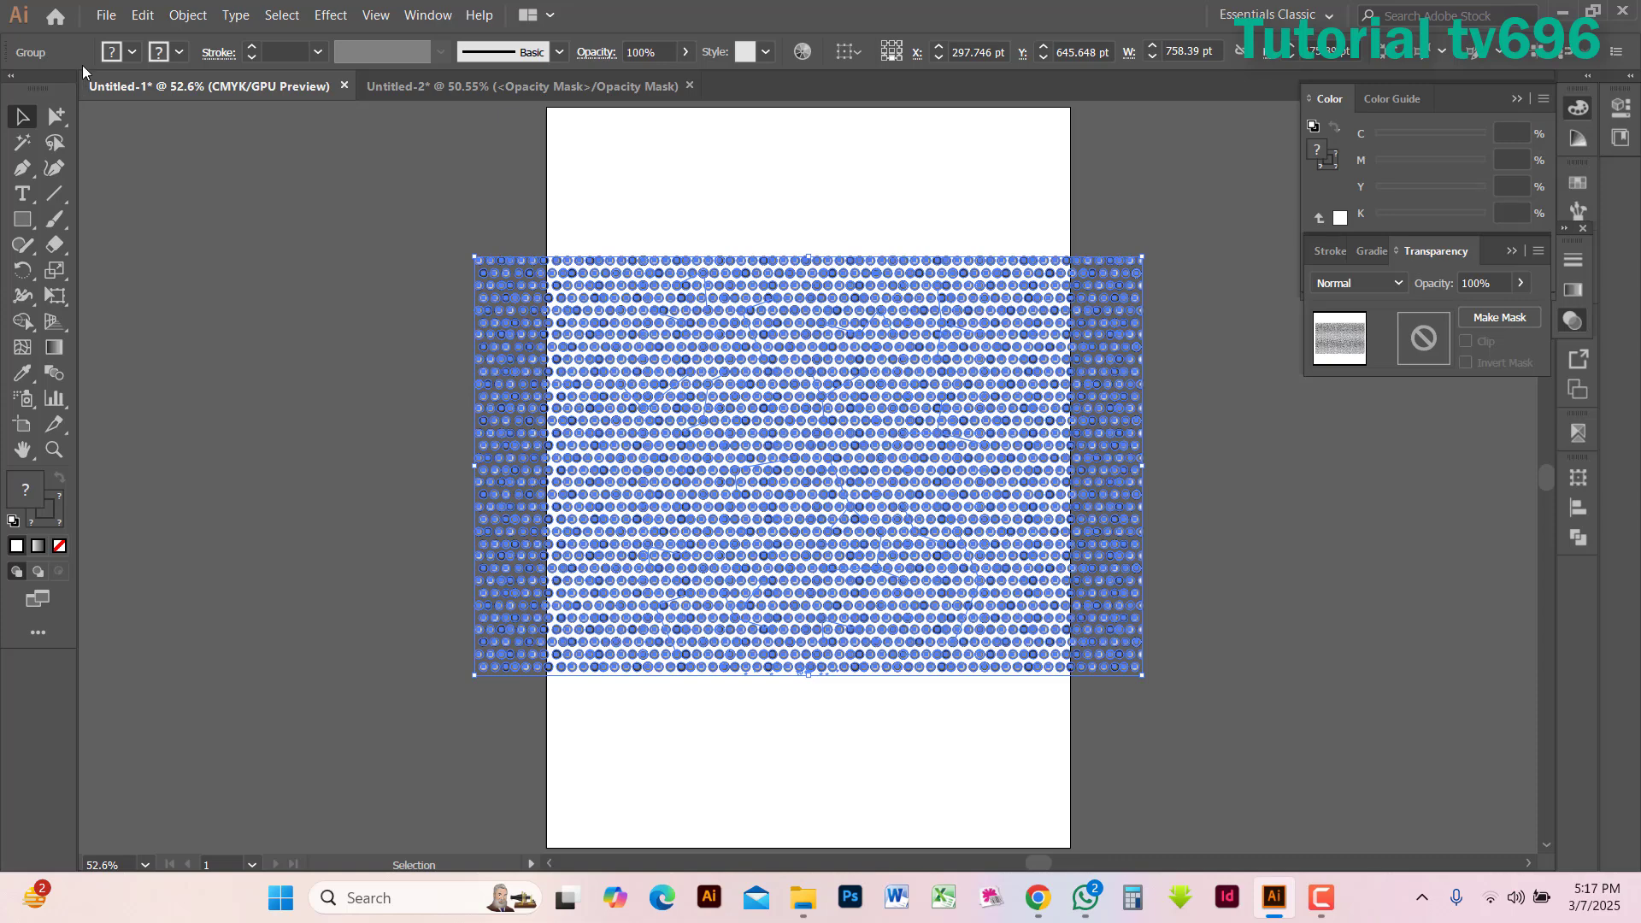
left_click(133, 17)
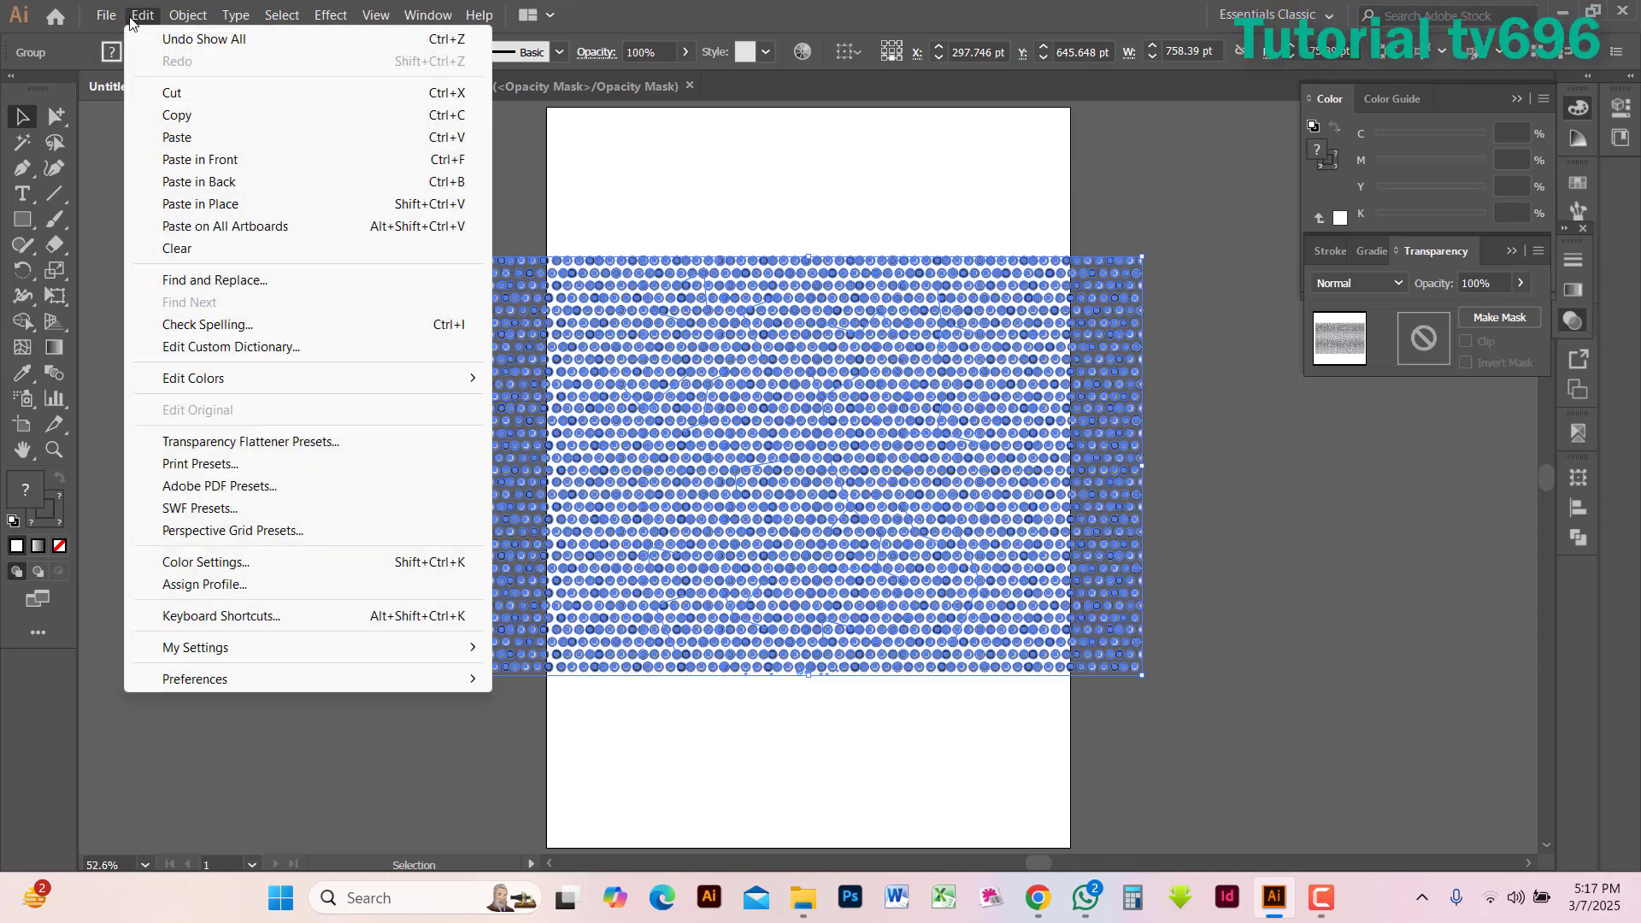
left_click(179, 115)
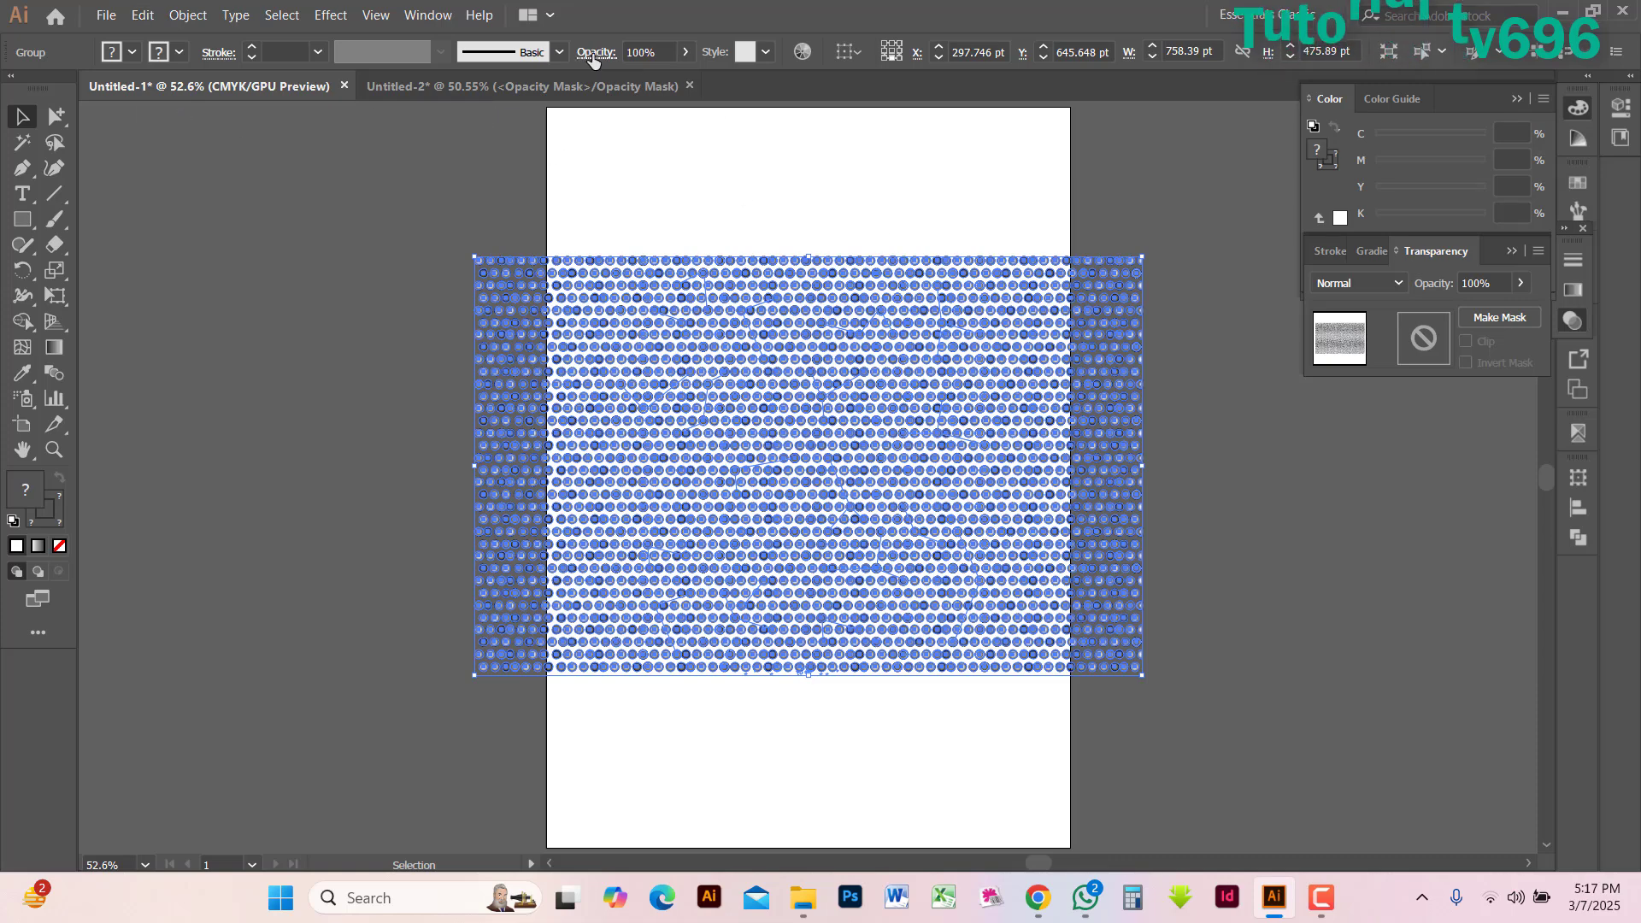
left_click(580, 87)
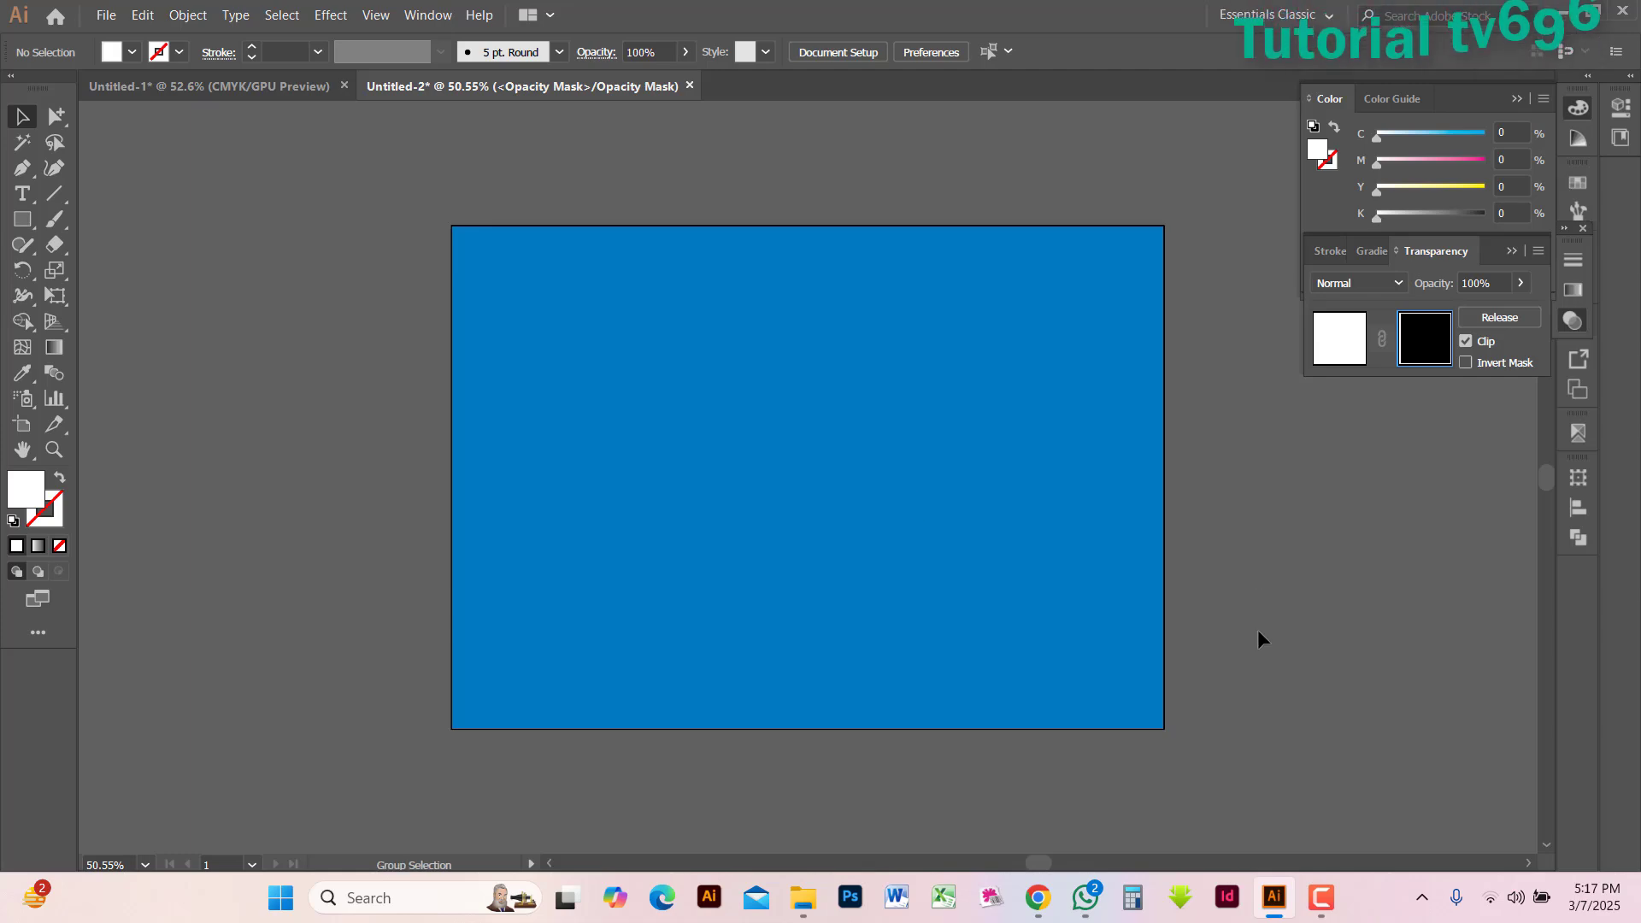
key("ctrl+v")
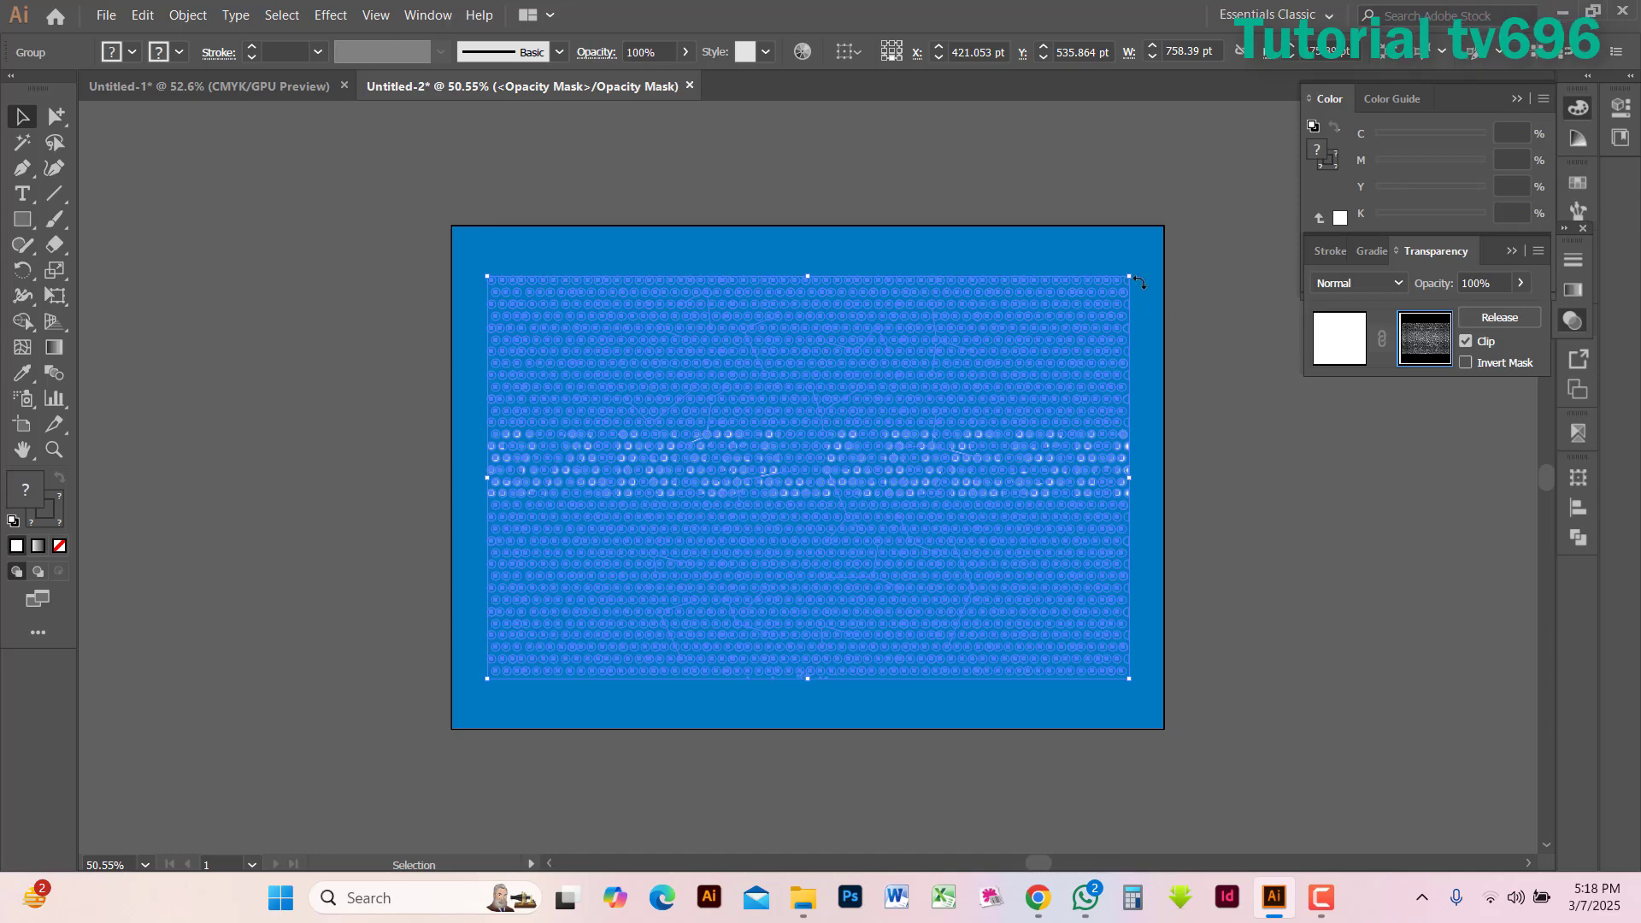
left_click_drag(1130, 277, 1160, 233)
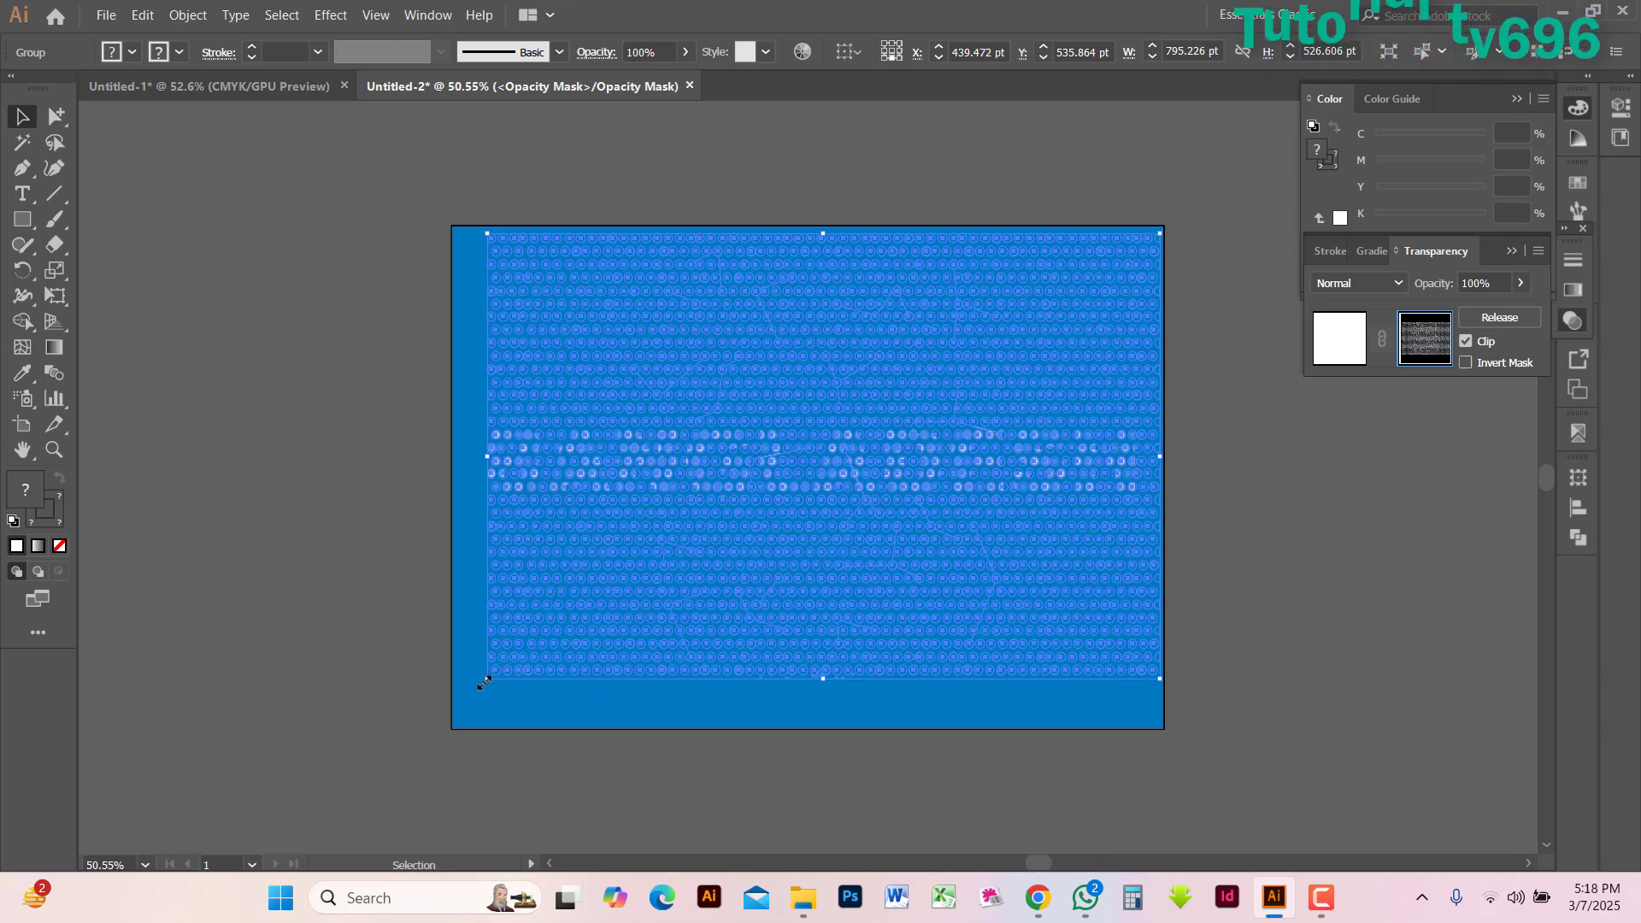
left_click_drag(478, 692, 460, 725)
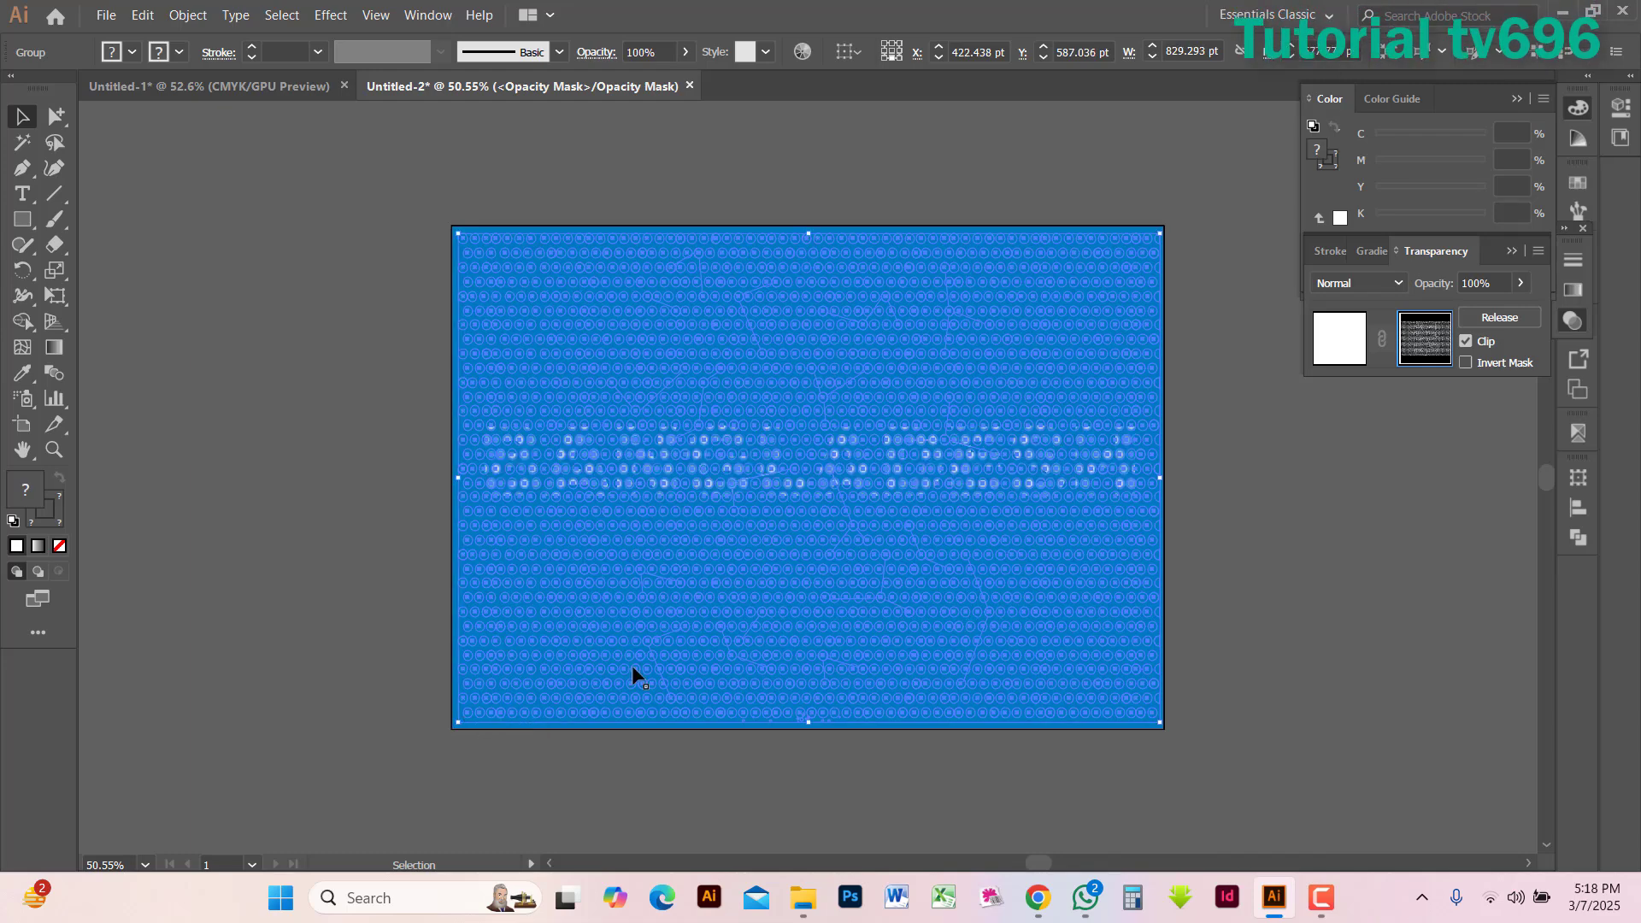
Turn off Clip for the opacity mask and return from mask editing to the BANGLADESH artwork
left_click(1466, 342)
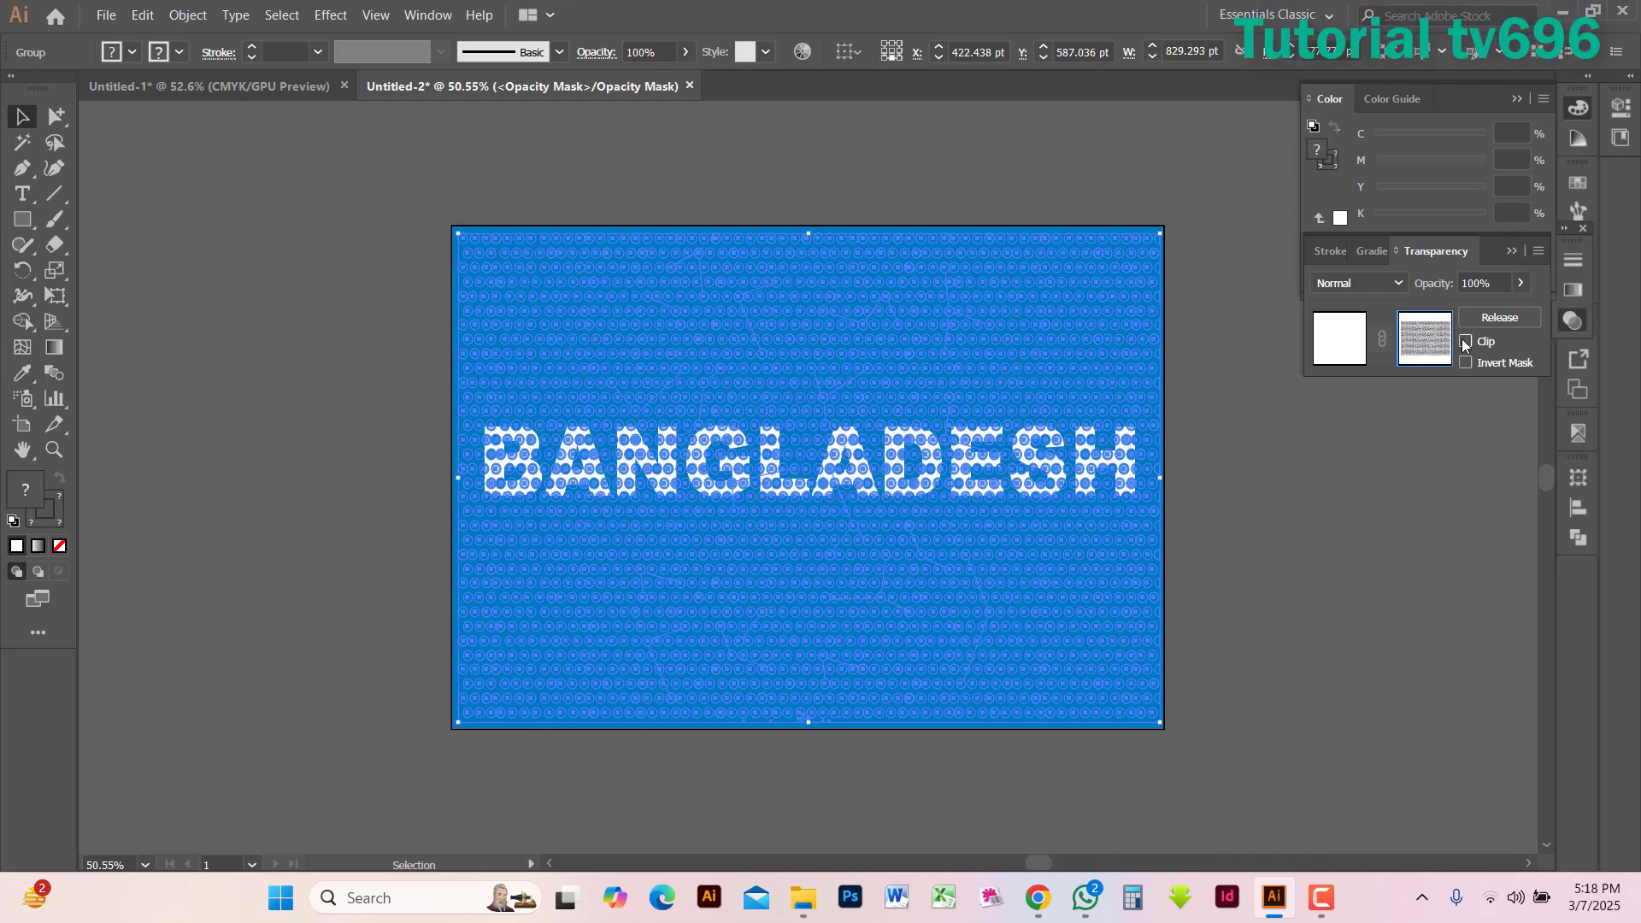
left_click(1338, 350)
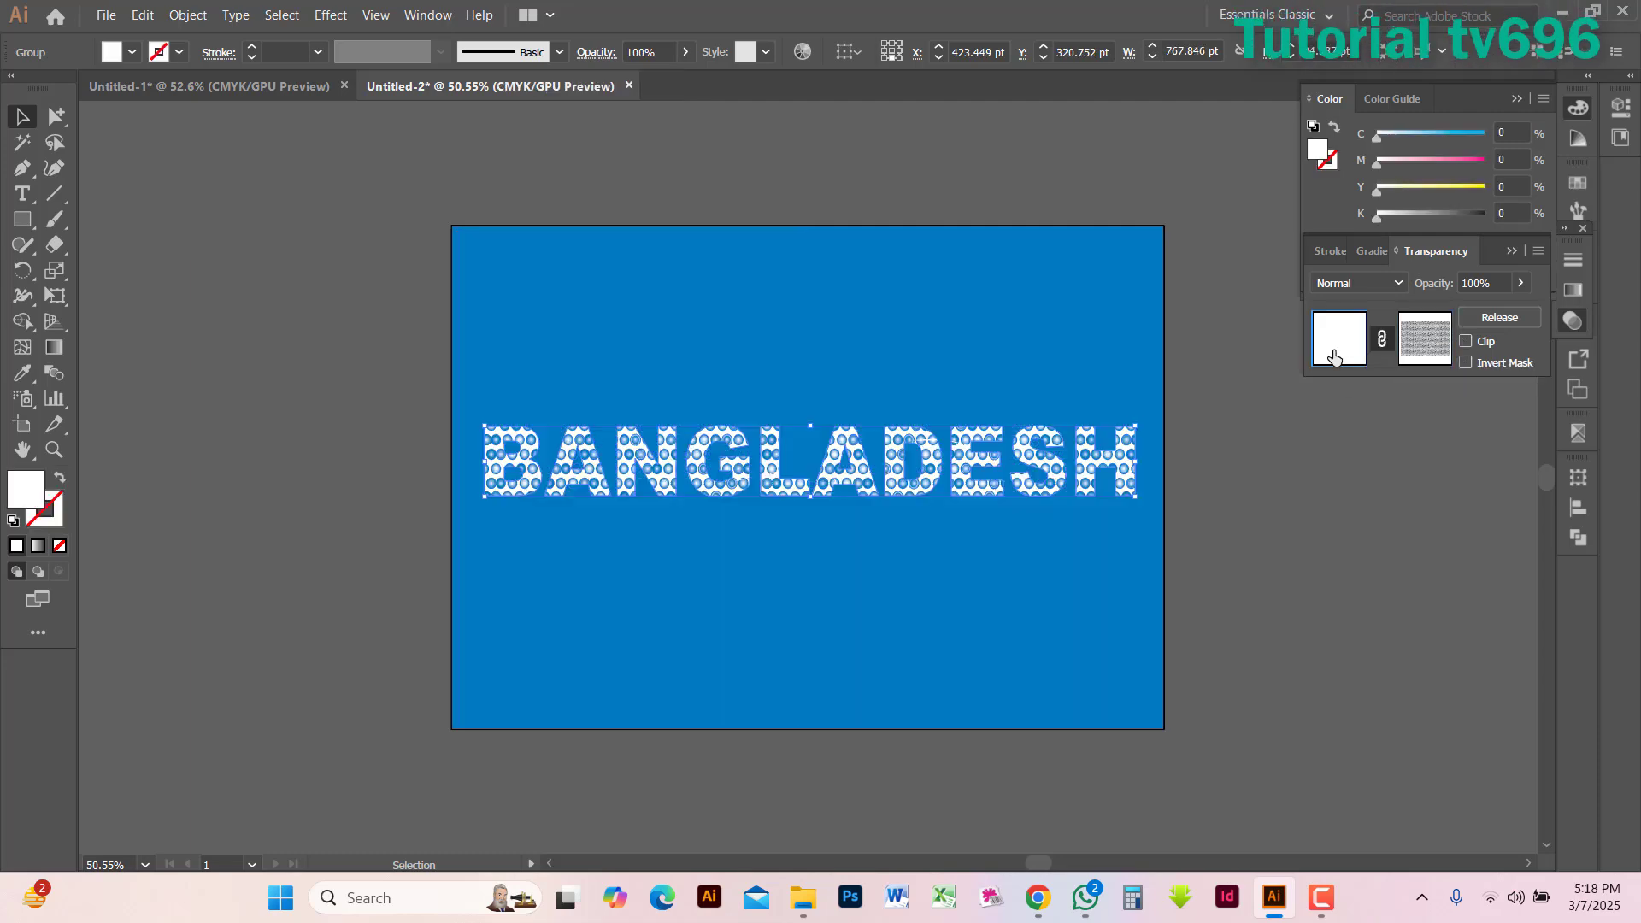
left_click(1268, 567)
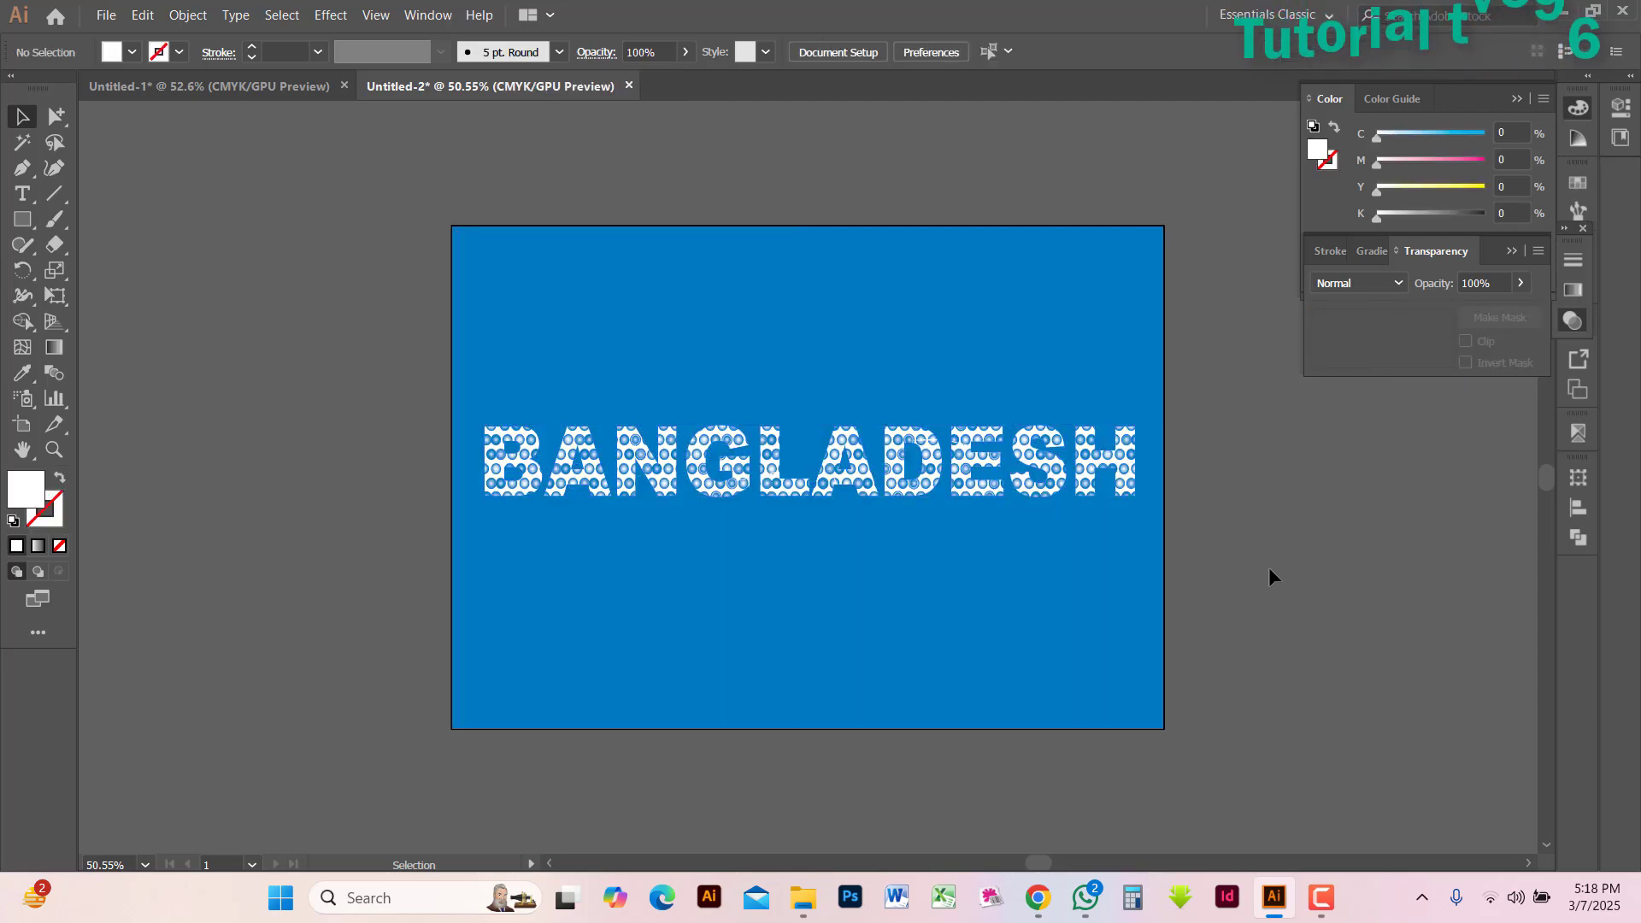
Move the whole patterned BANGLADESH lettering off the blue rectangle onto the empty canvas beside it
left_click(843, 484)
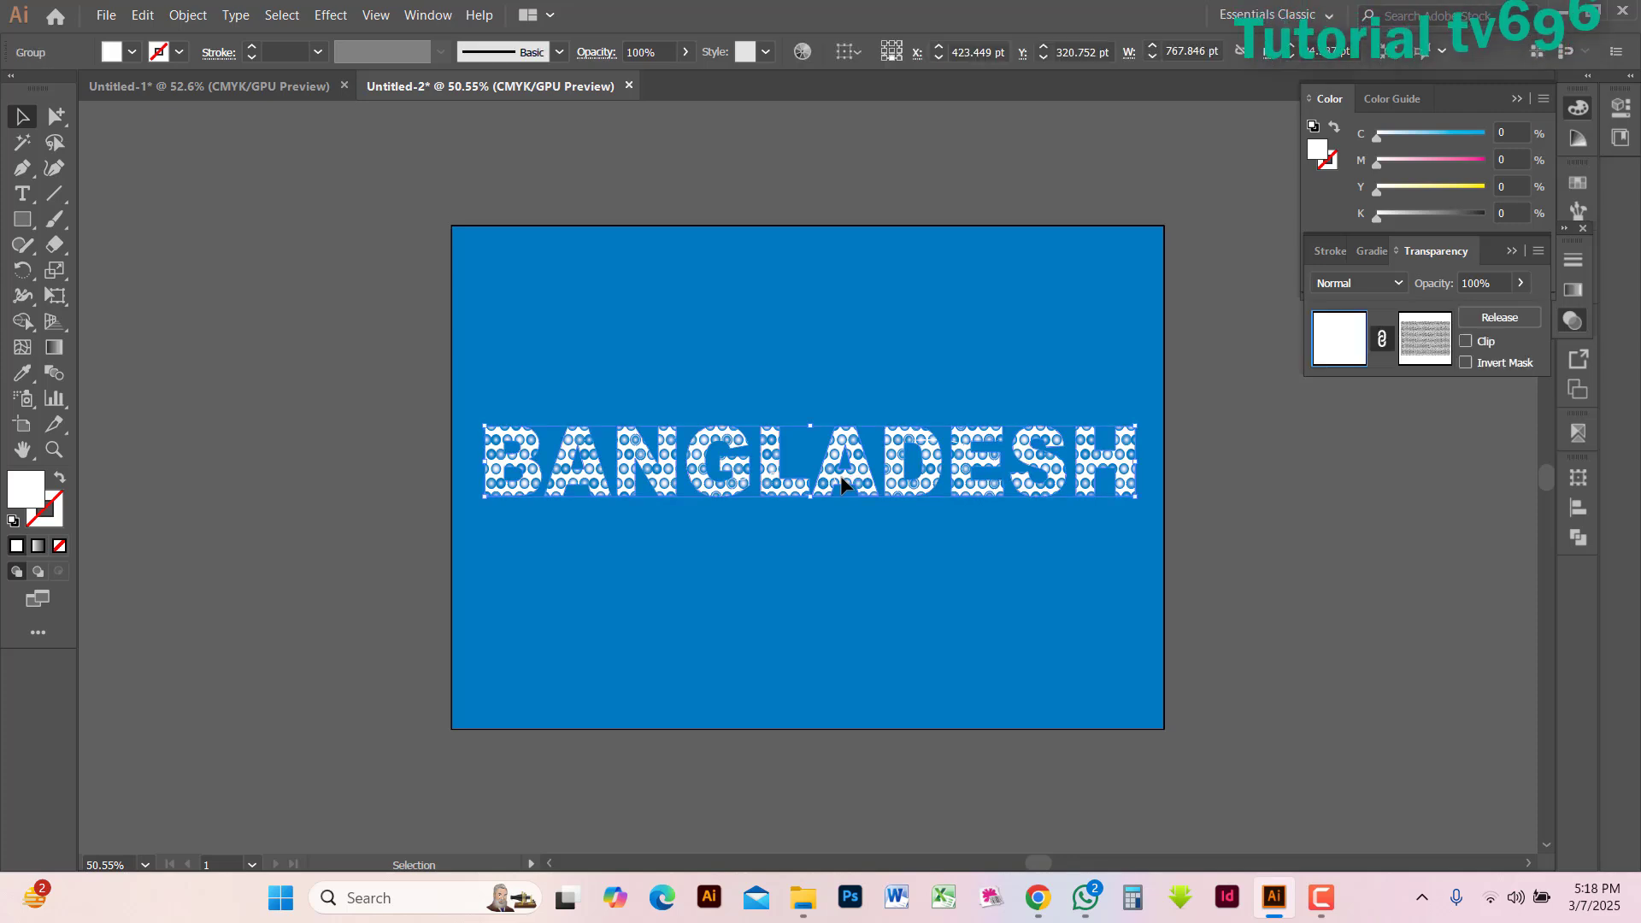
left_click_drag(718, 494, 419, 507)
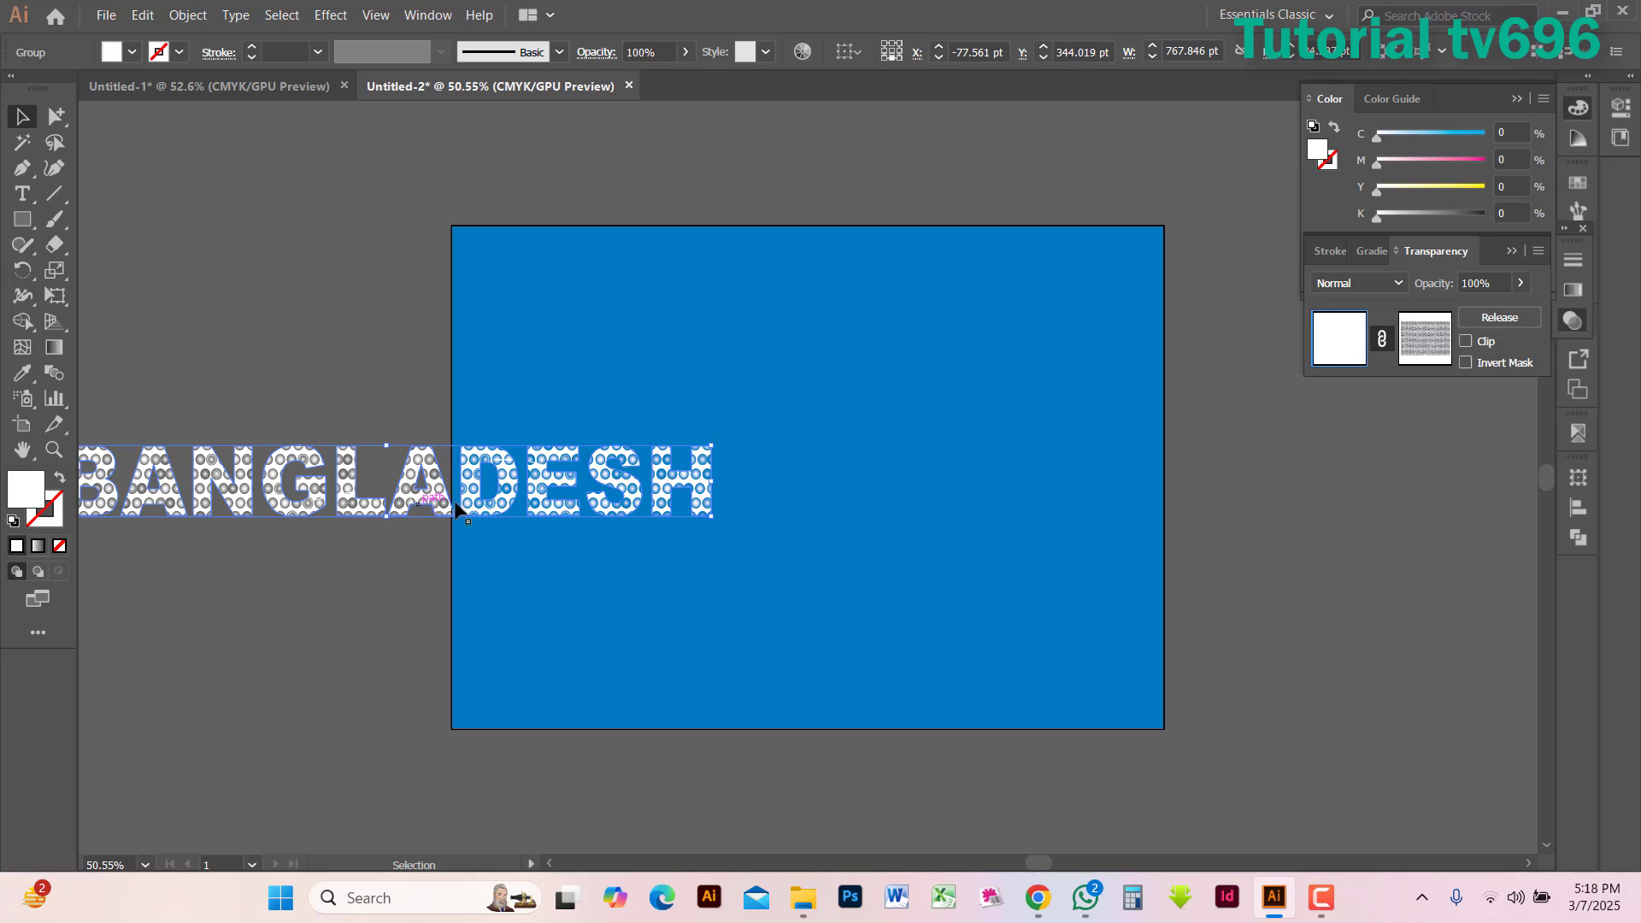
left_click(677, 735)
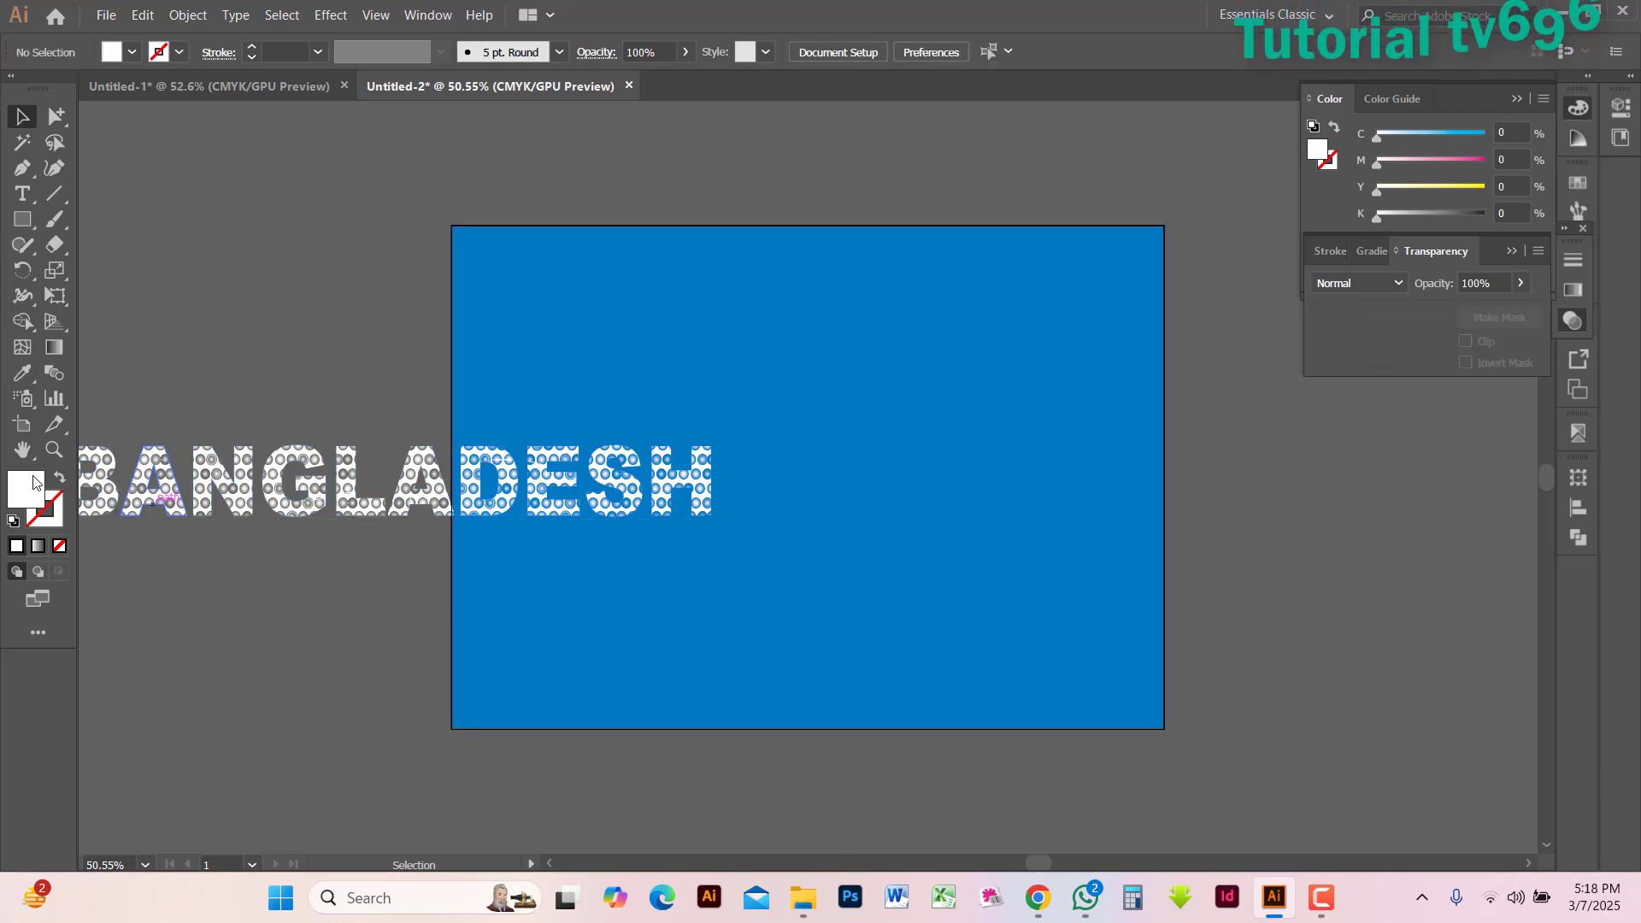
left_click(21, 451)
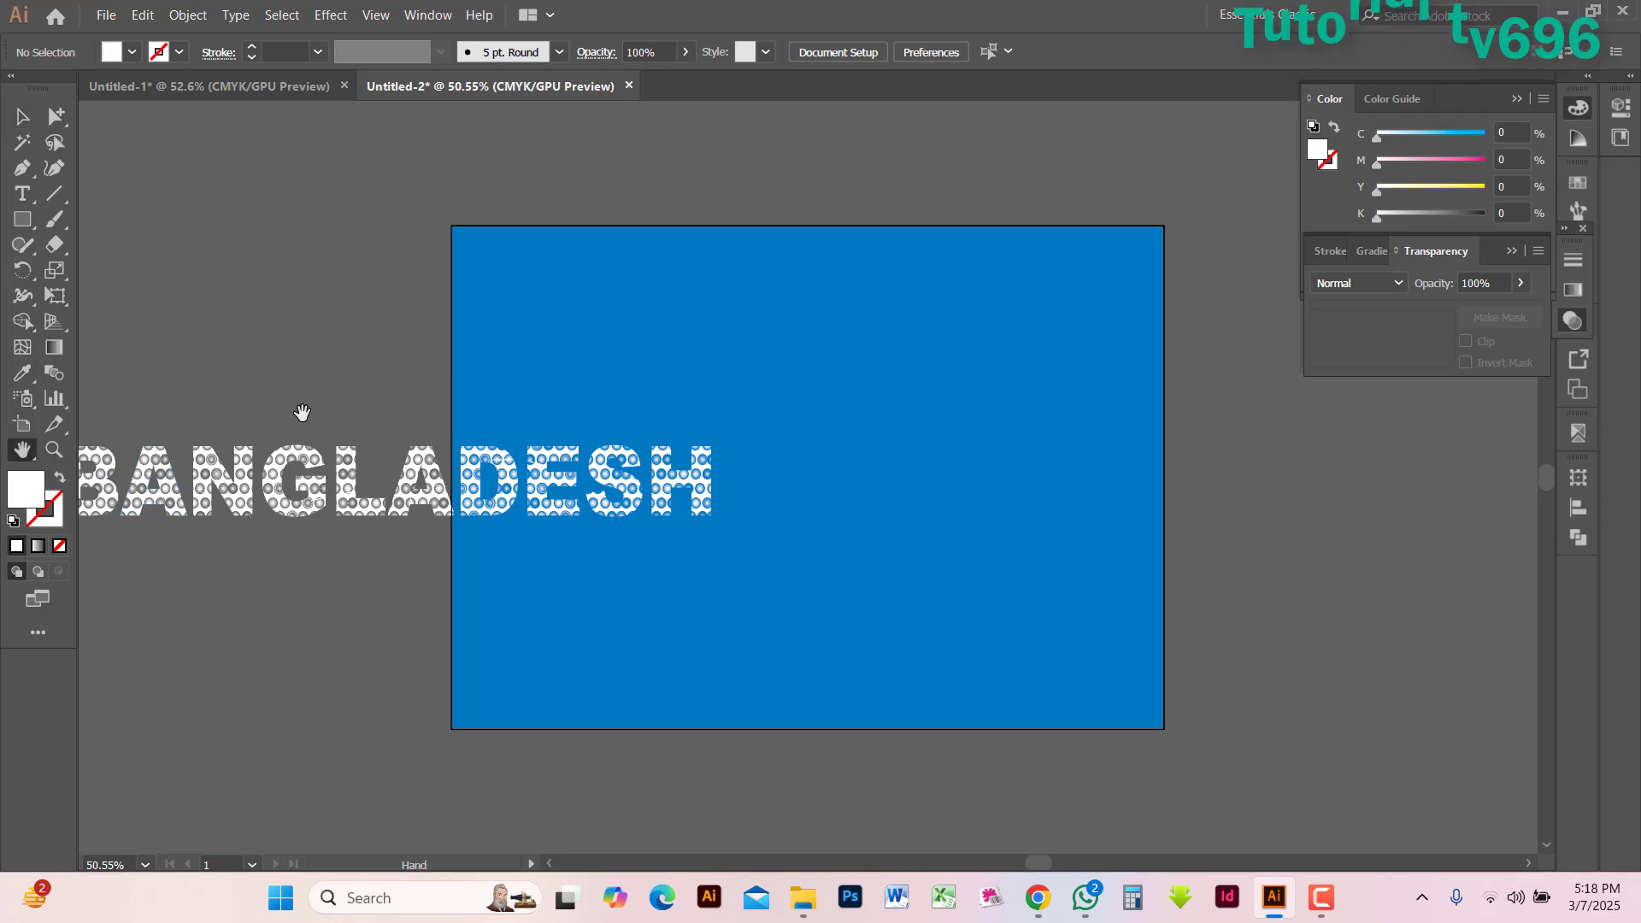
left_click_drag(402, 419, 896, 420)
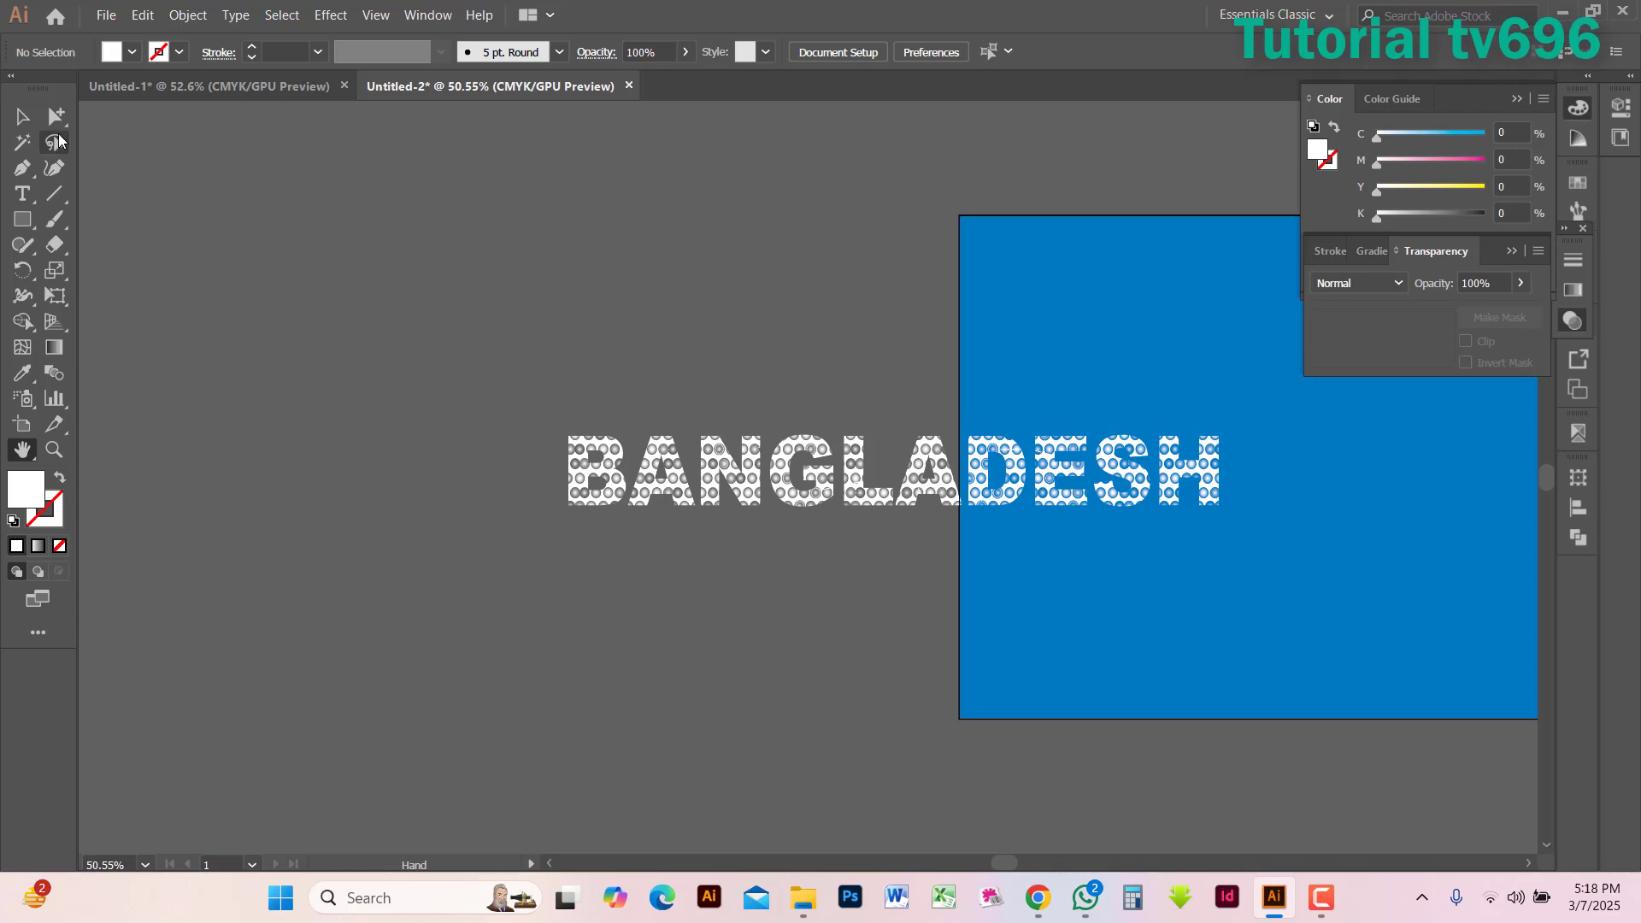
left_click(54, 121)
left_click(742, 451)
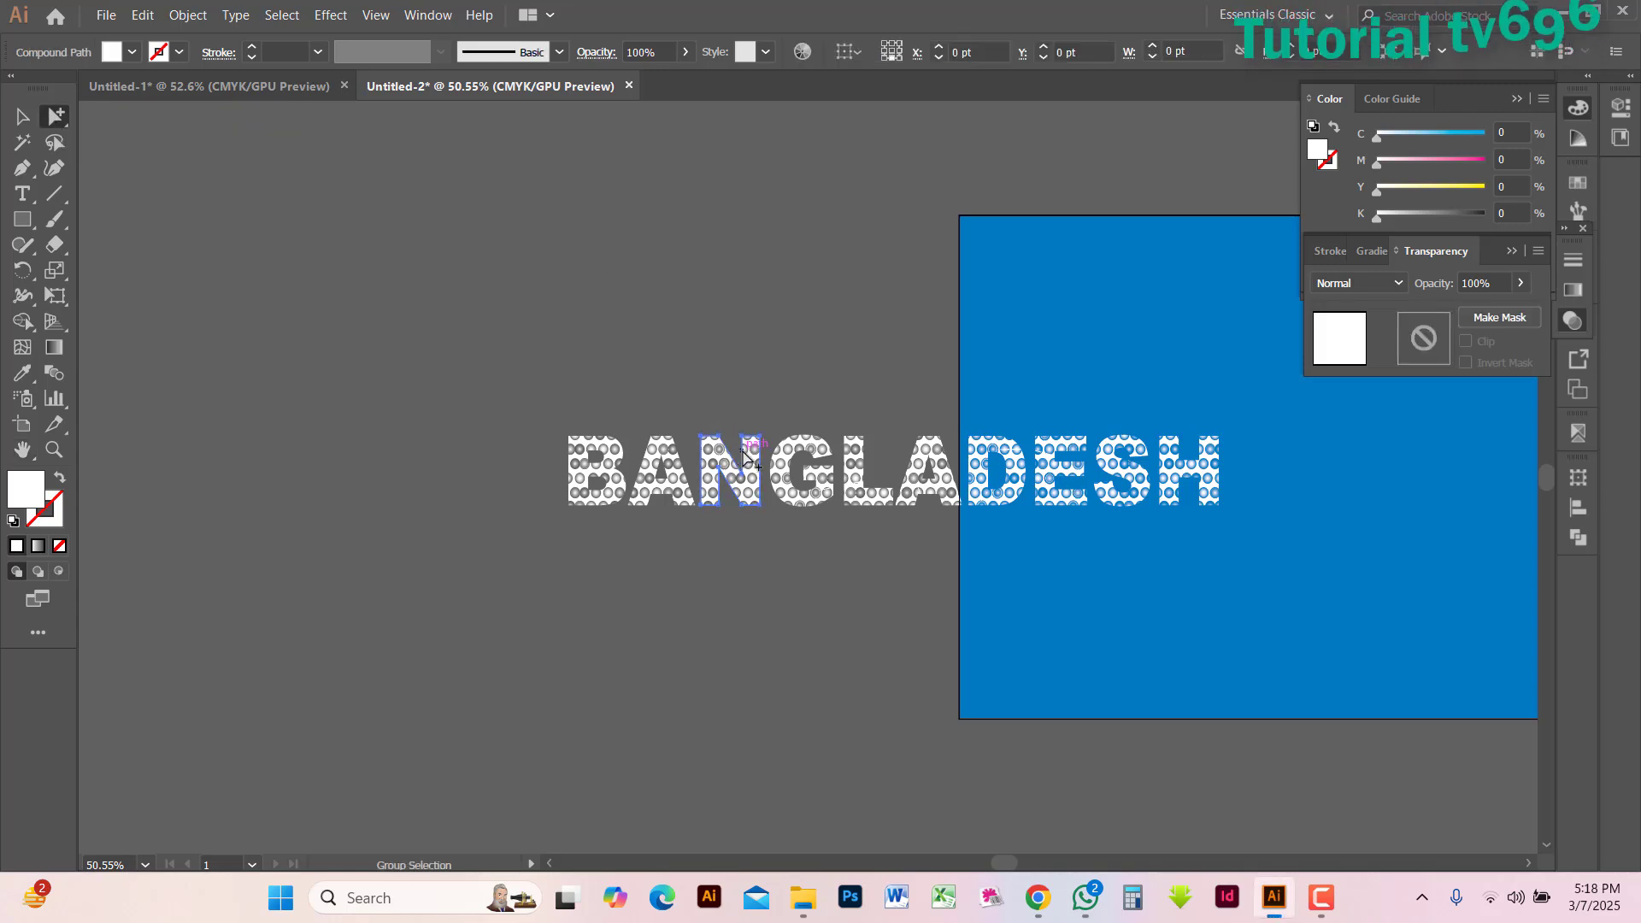
left_click(742, 450)
left_click_drag(742, 450, 316, 323)
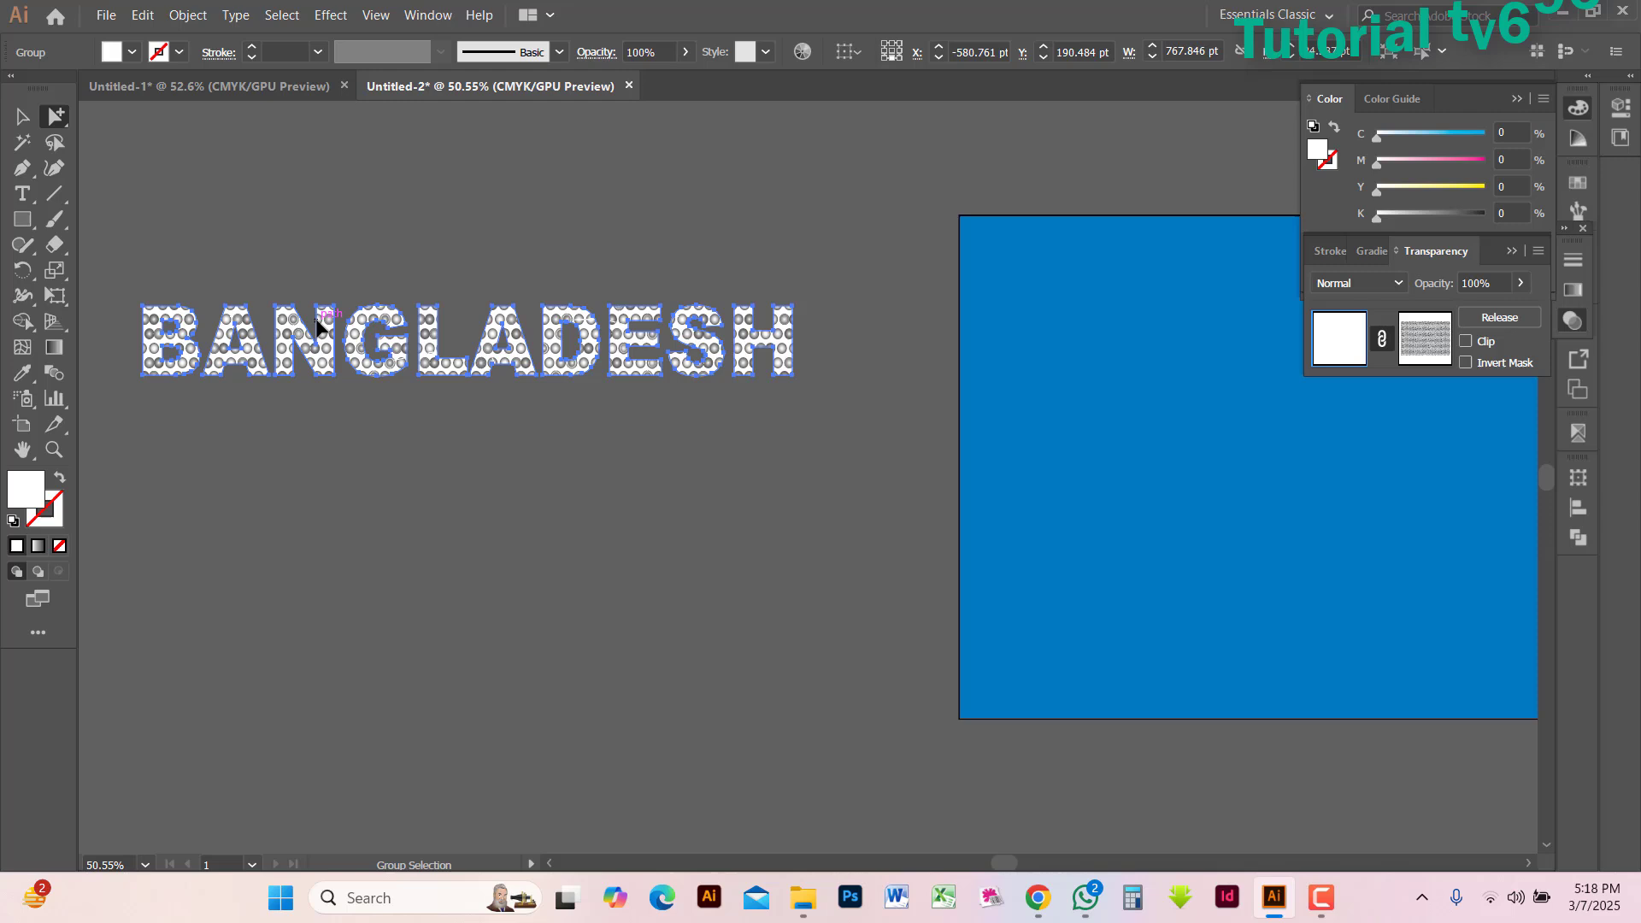
left_click(725, 512)
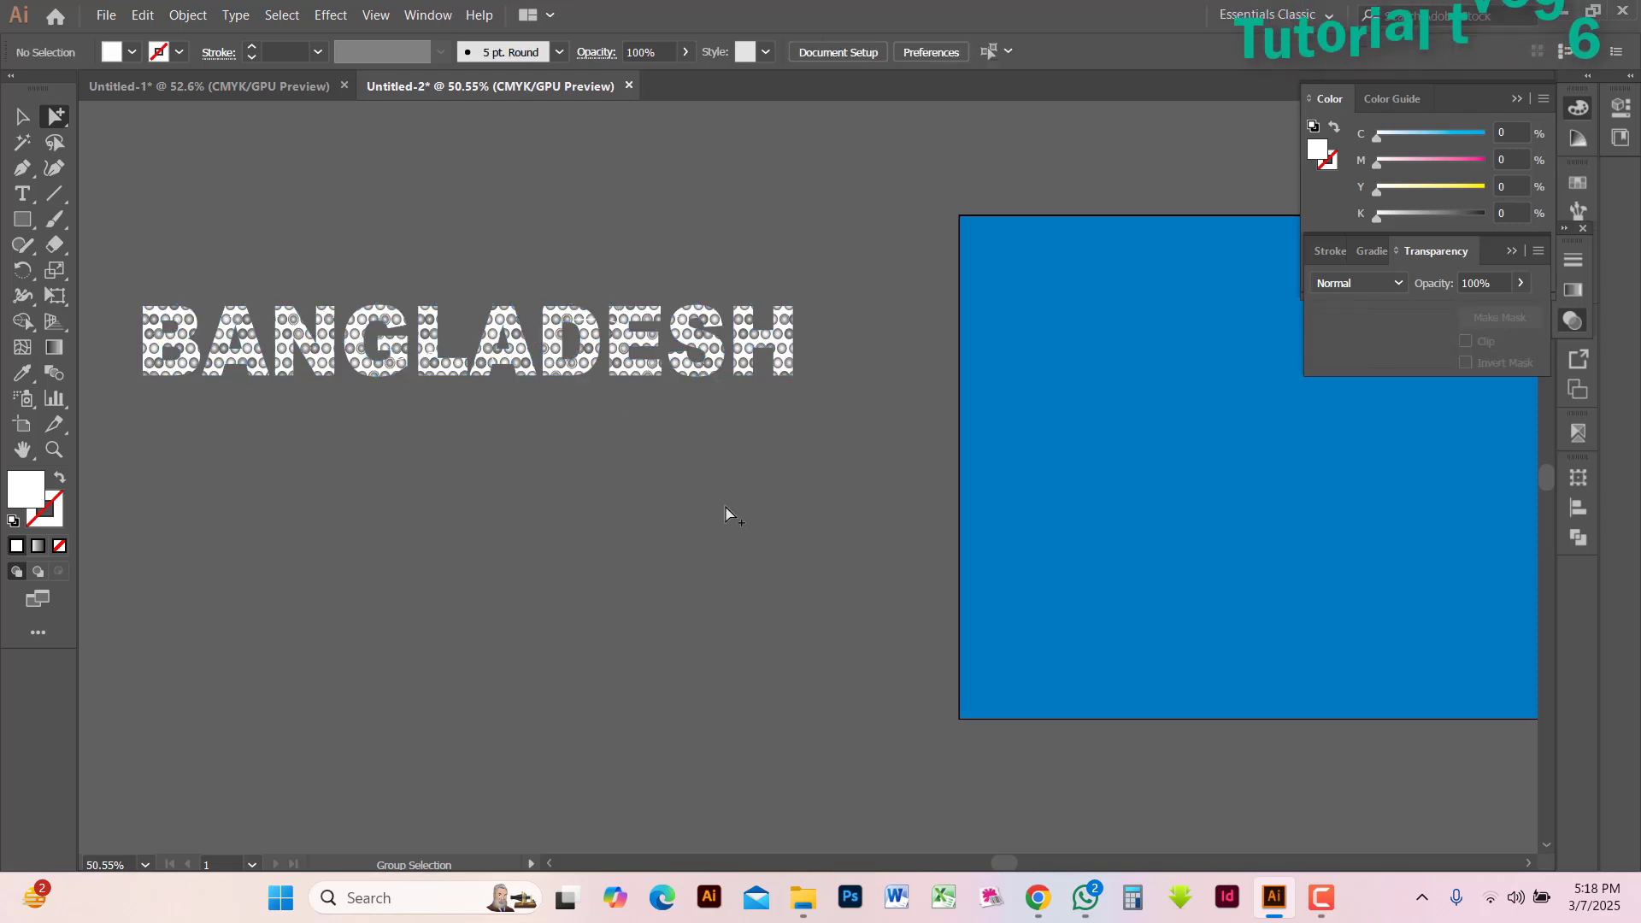
Recolour the whole BANGLADESH lettering dark blue with C 100, M 100, Y 0 and K 0
left_click(526, 346)
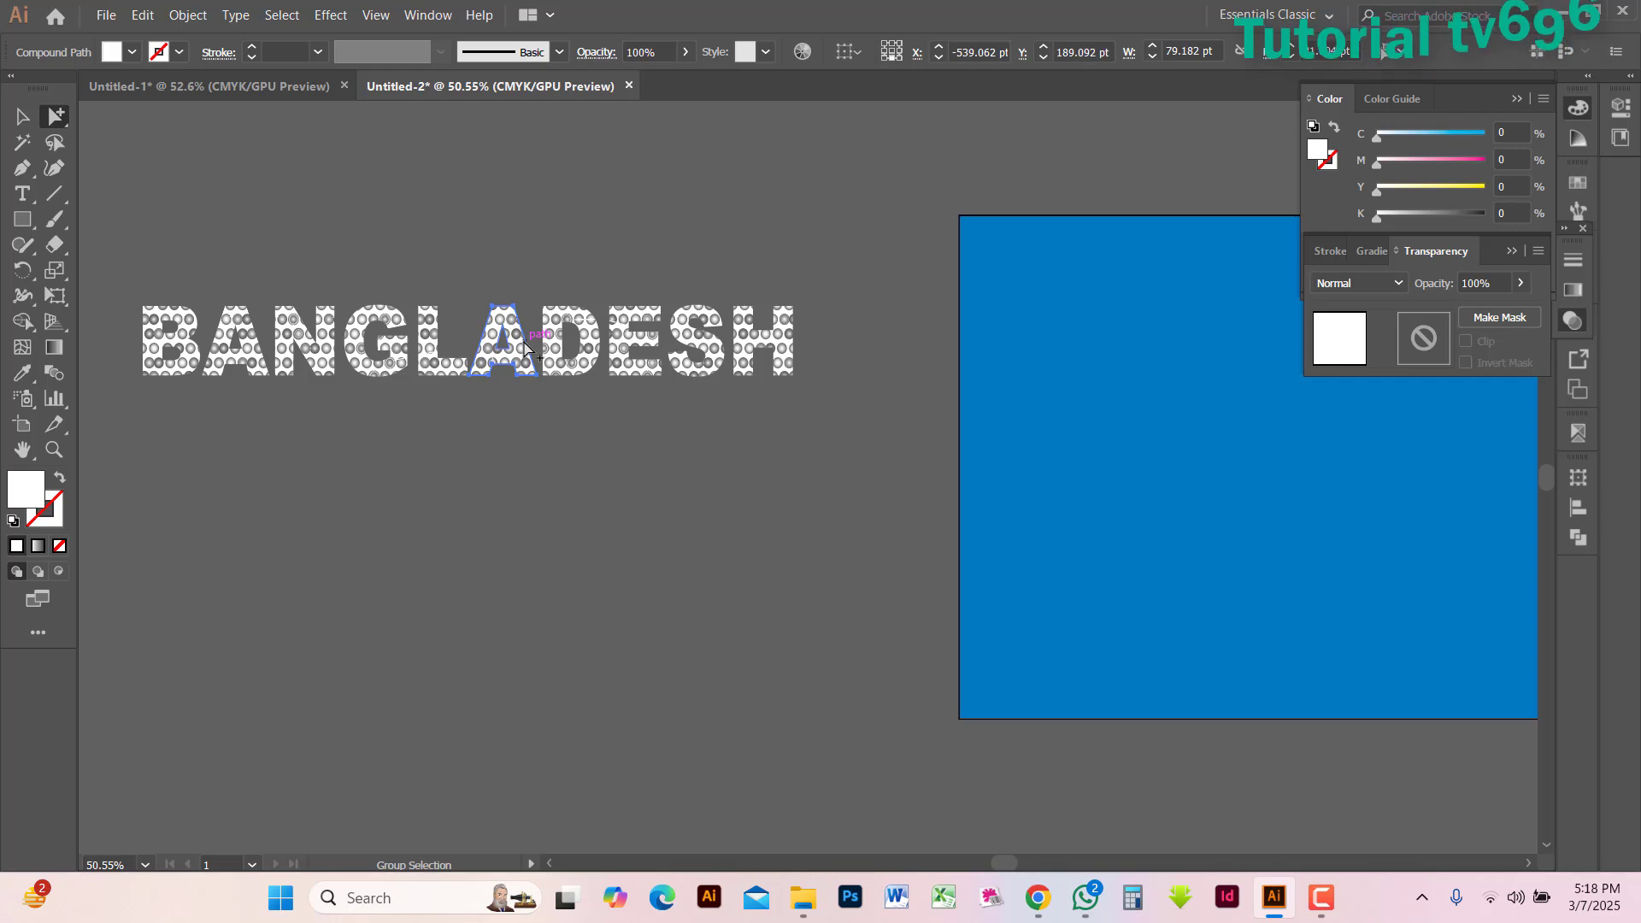
left_click(526, 346)
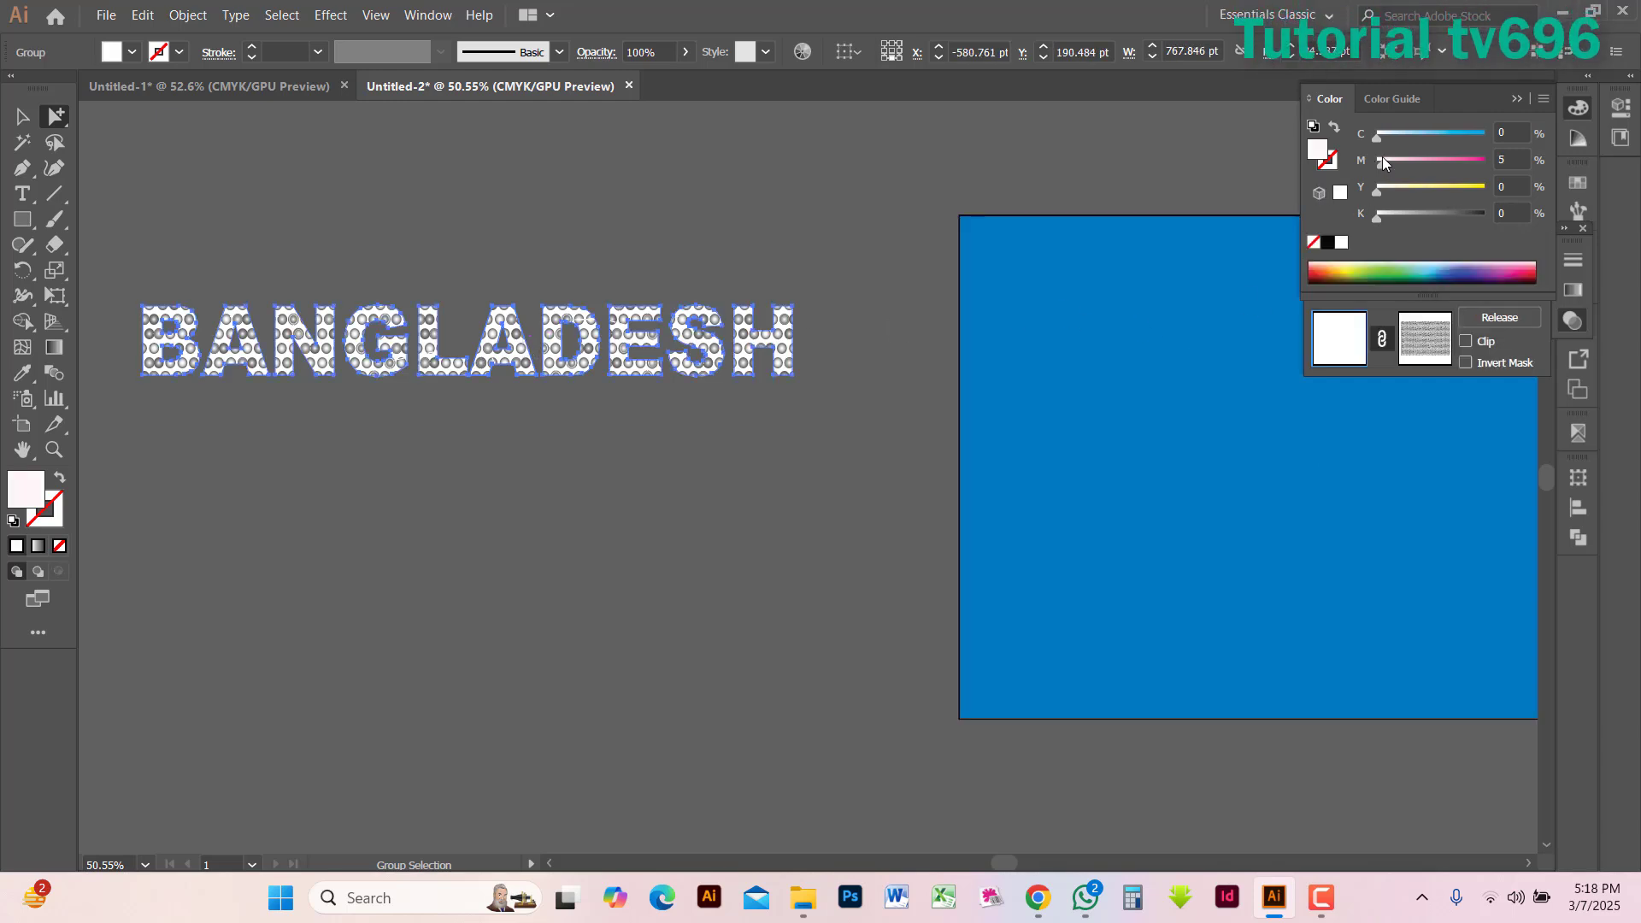
left_click_drag(1385, 162, 1485, 162)
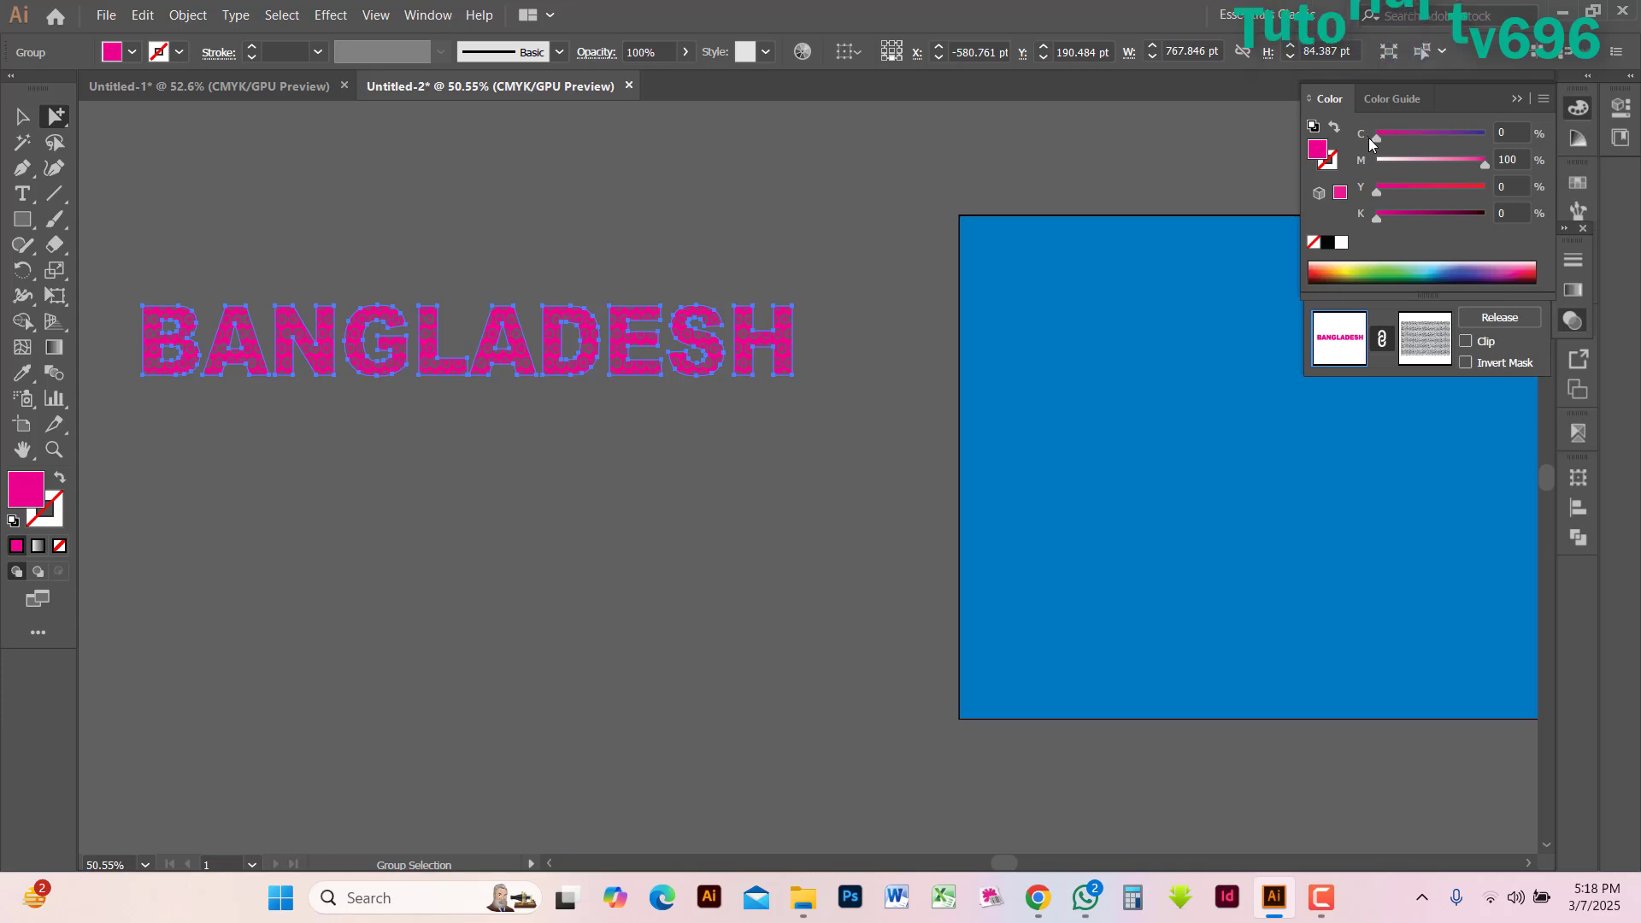
left_click_drag(1377, 135, 1387, 134)
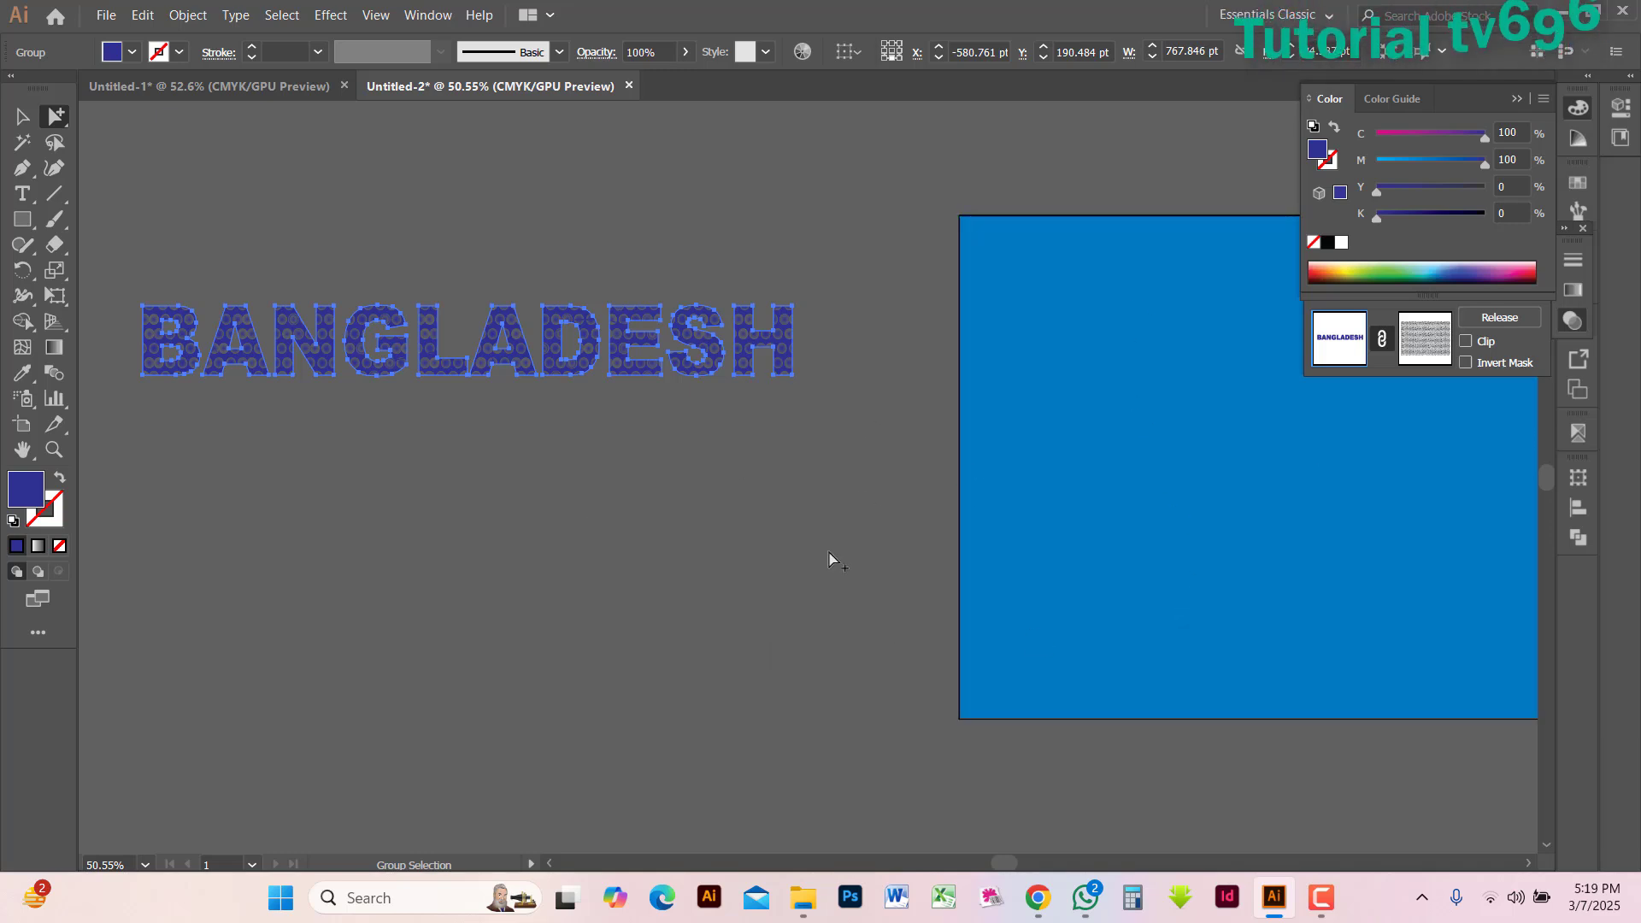
left_click(795, 530)
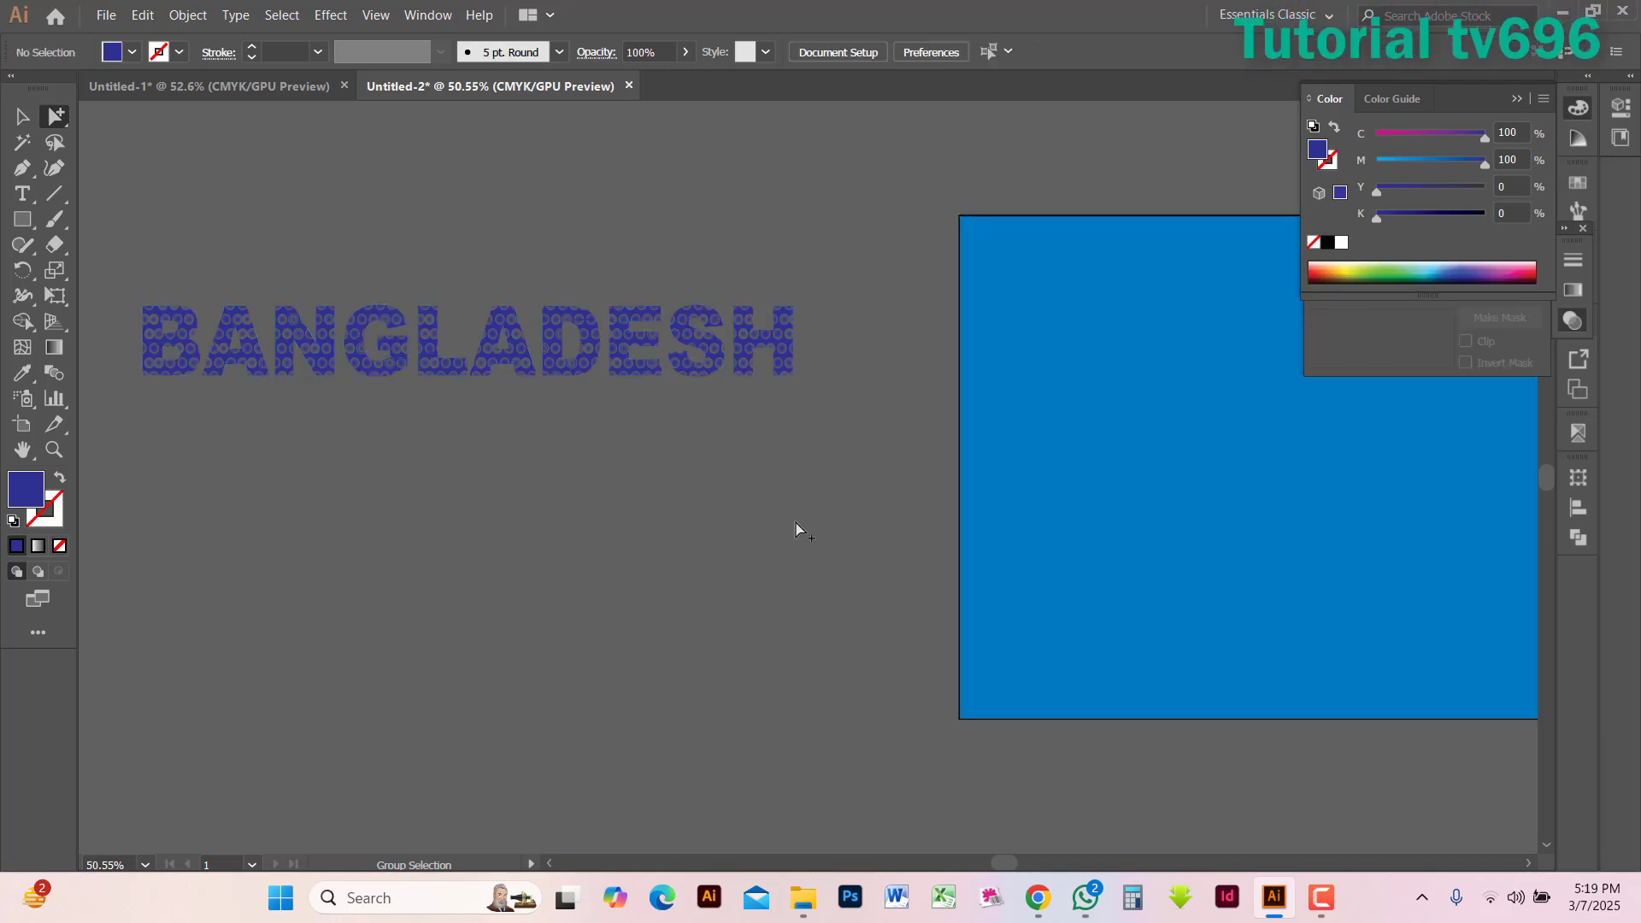
Examine the circle pattern inside the dark blue BANGLADESH lettering up close and at a distance
left_click(393, 370)
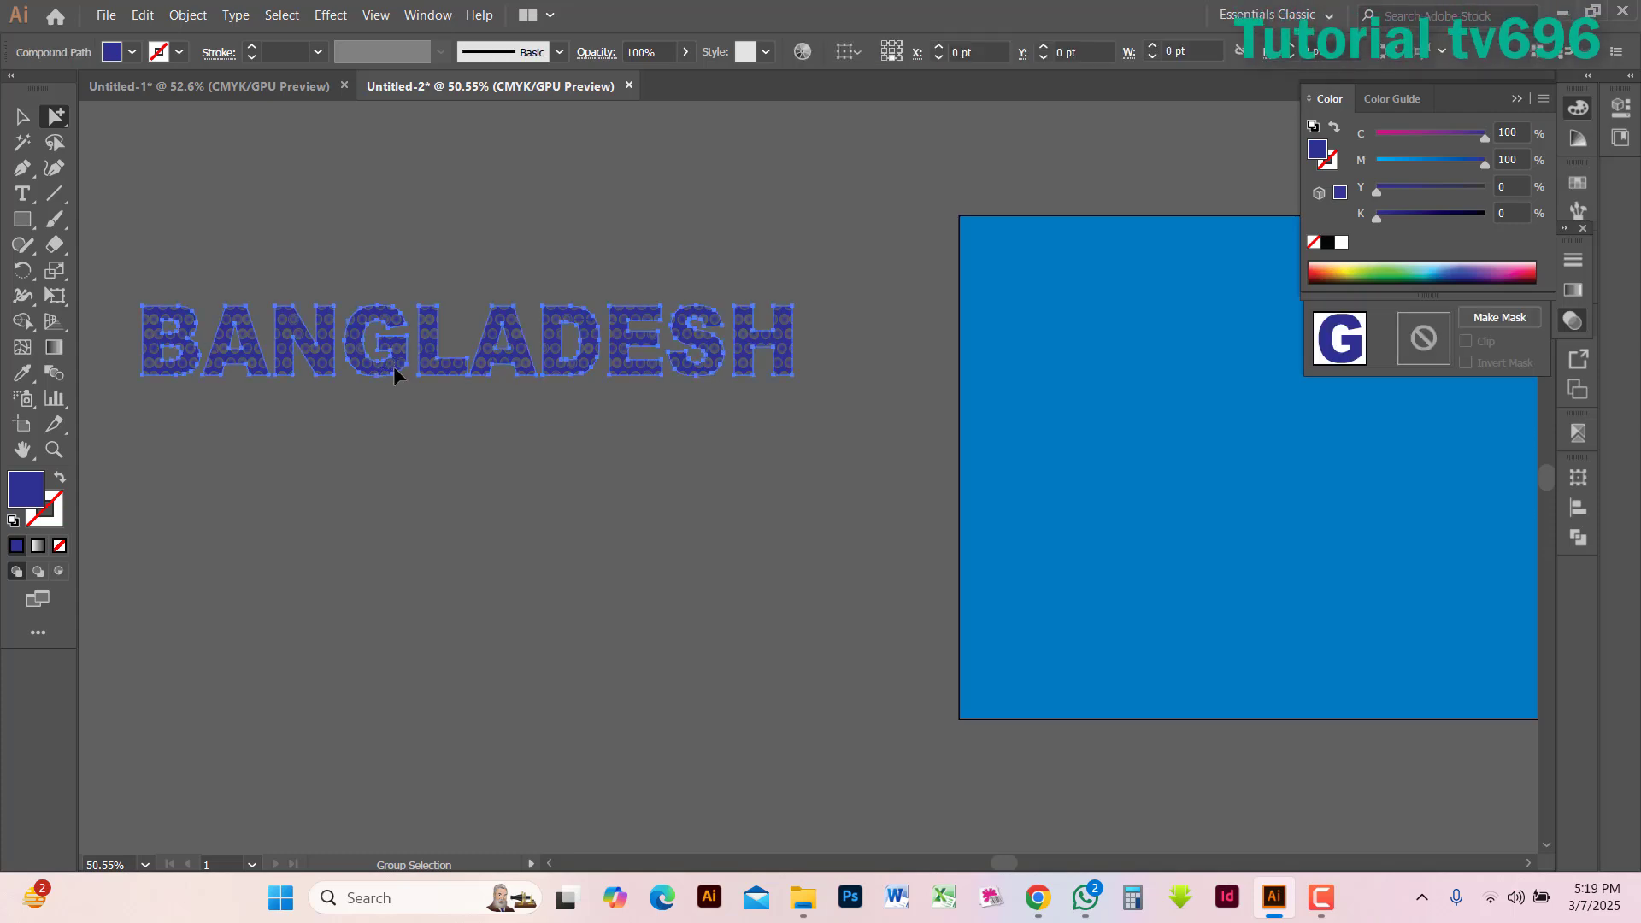
key("ctrl+equal")
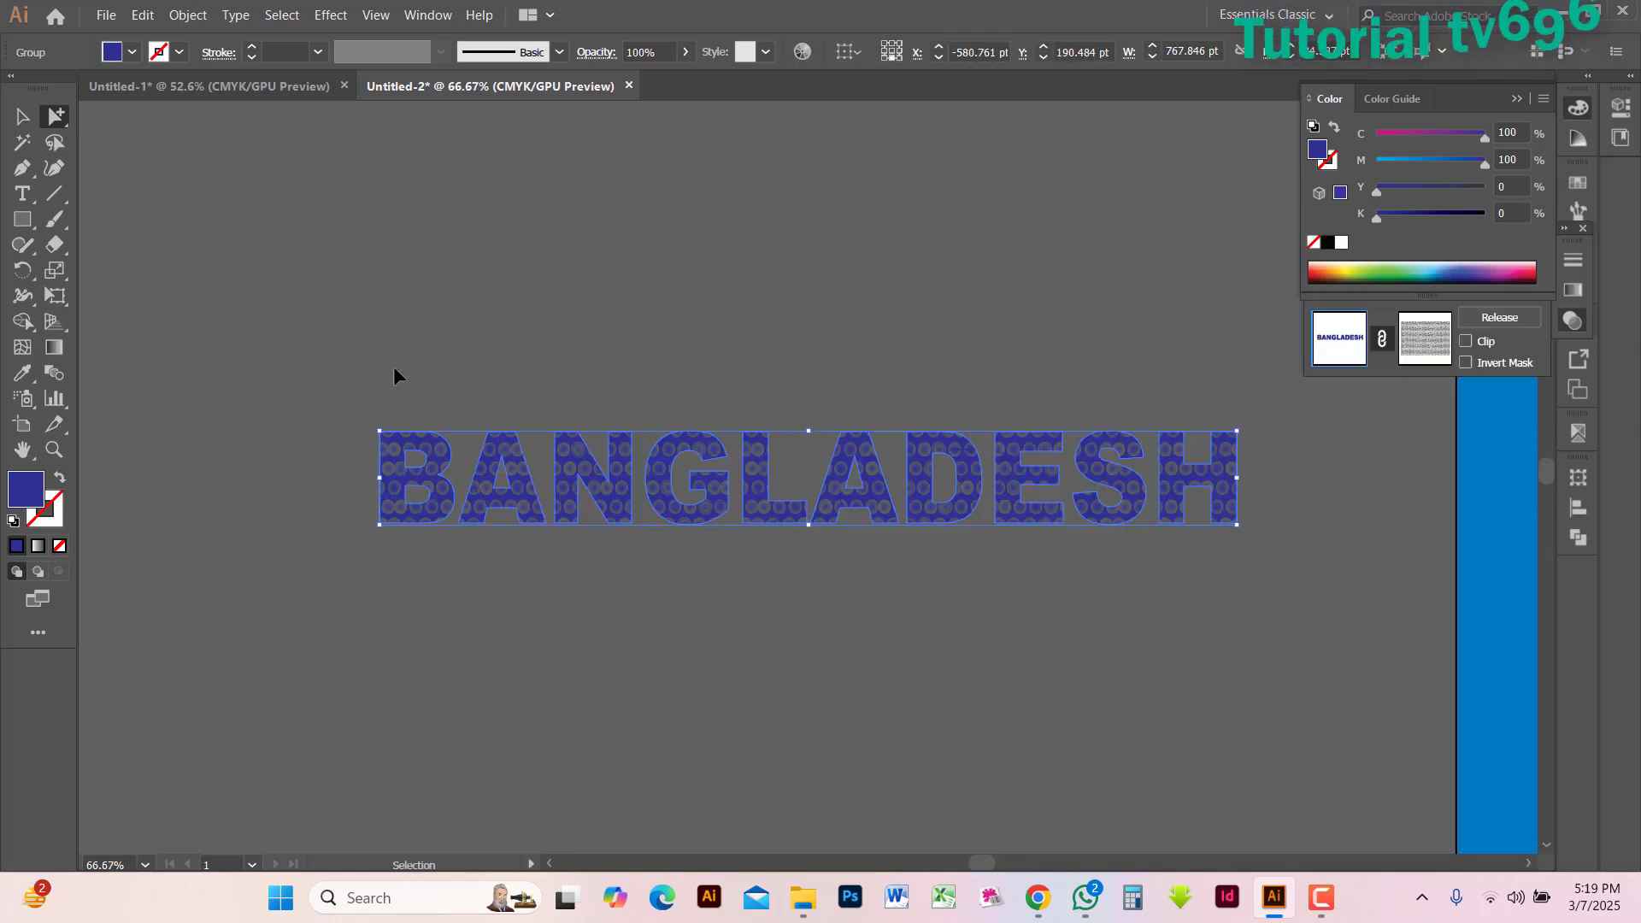
key("ctrl+equal")
key("ctrl+equal")
key("ctrl+equal")
key("ctrl+equal")
key("ctrl+equal")
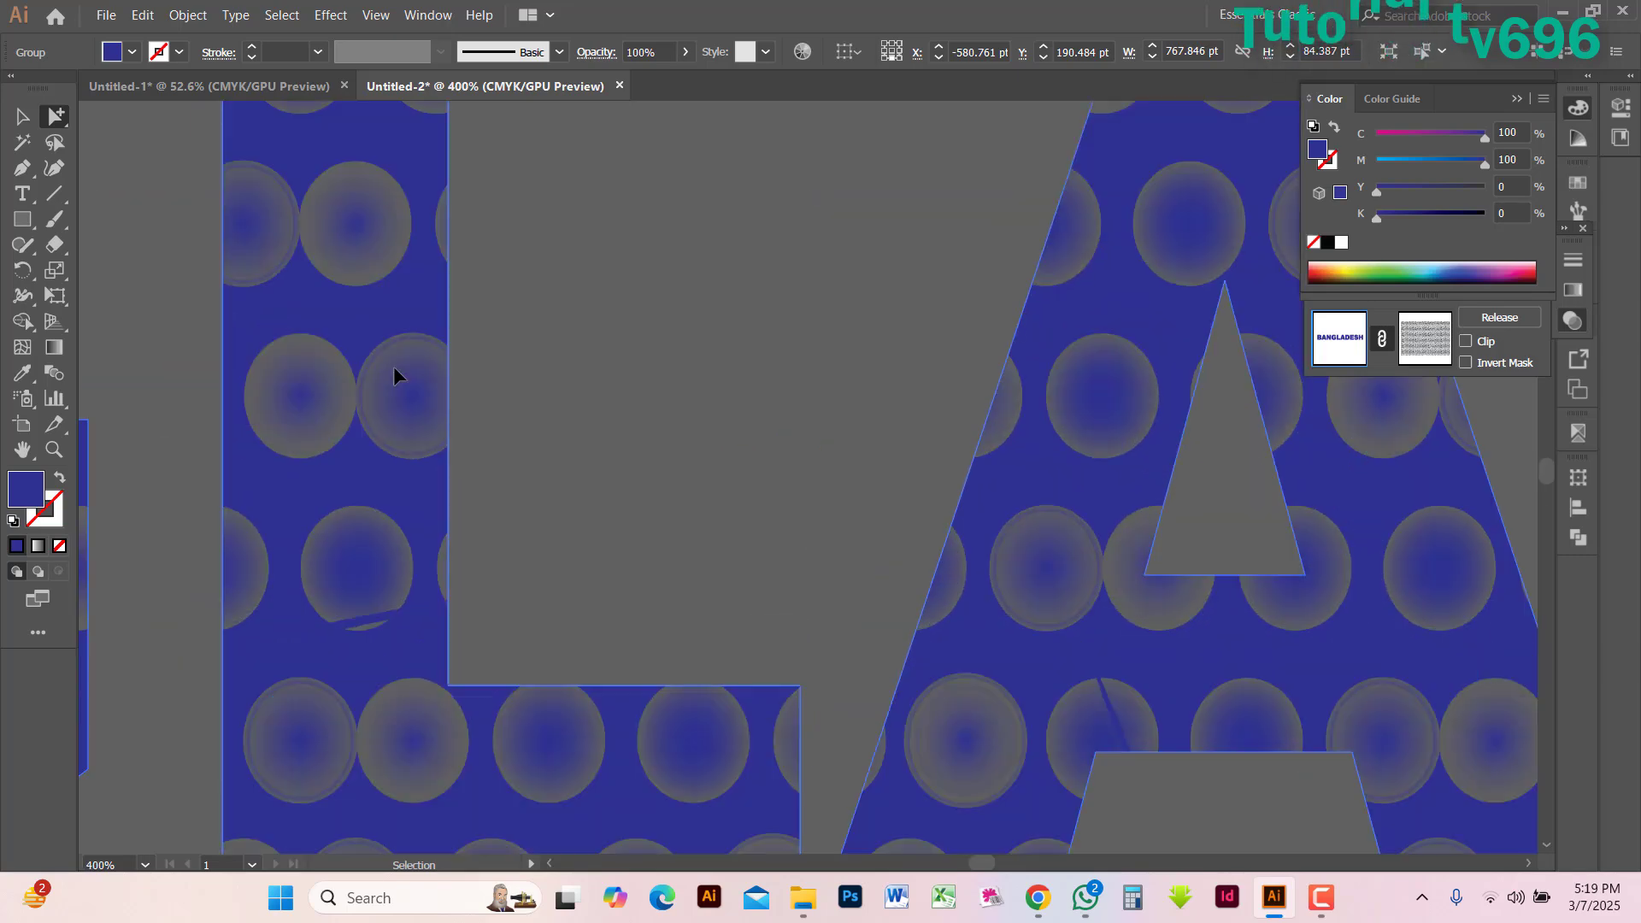
key("ctrl+minus")
key("ctrl+minus")
key("ctrl+minus")
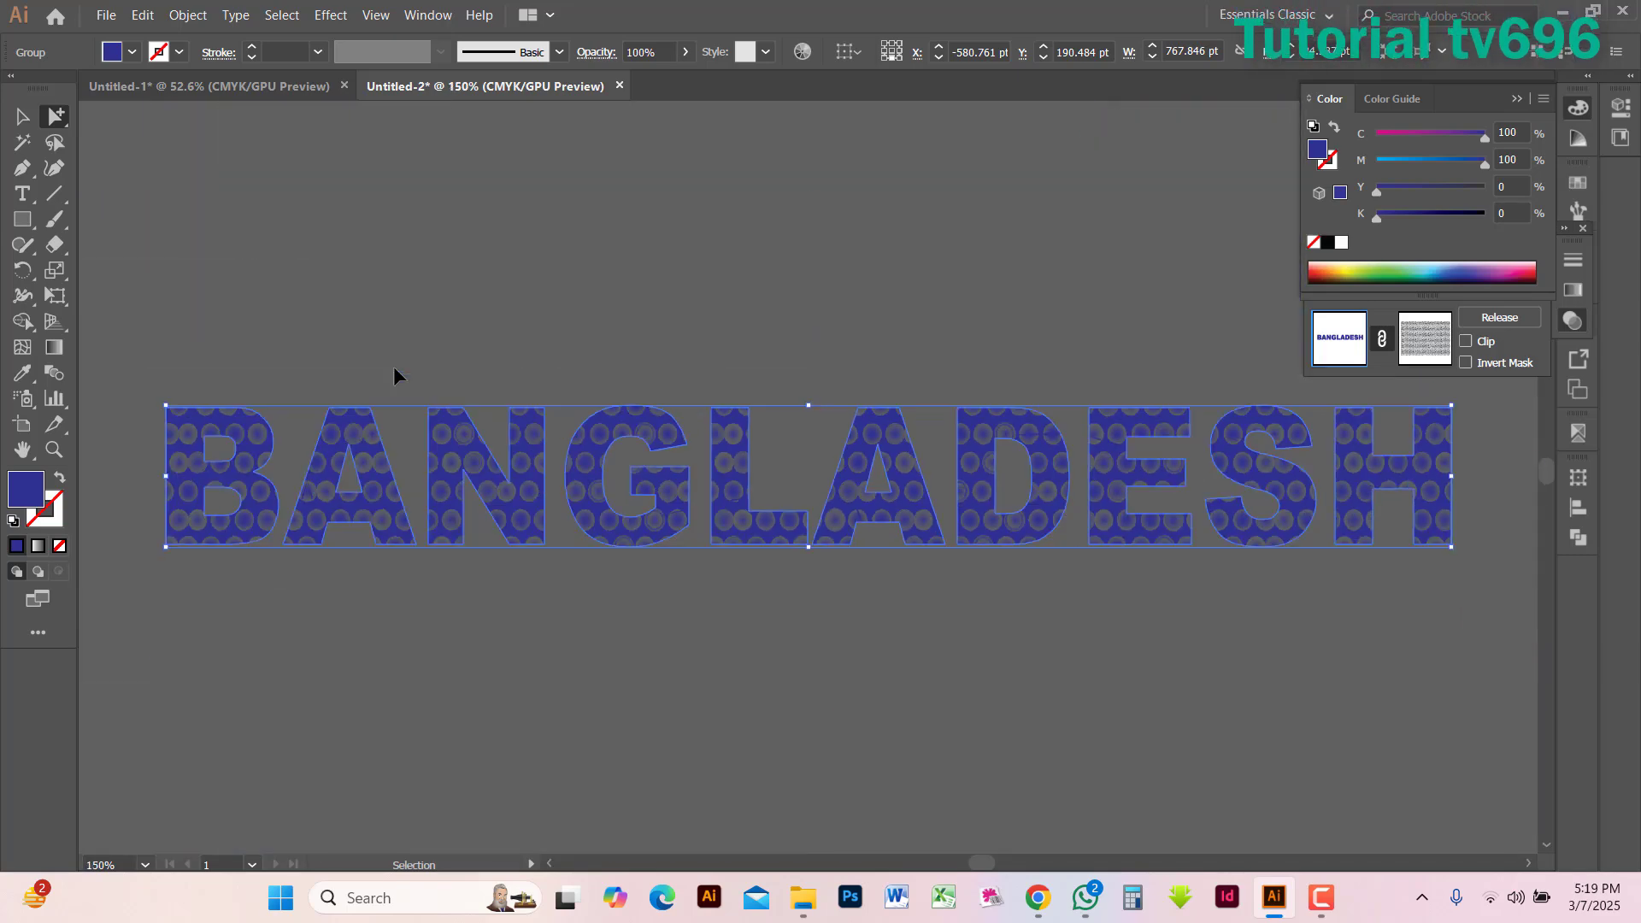
key("ctrl+minus")
key("ctrl+minus")
key("ctrl+minus")
key("ctrl+minus")
key("ctrl+minus")
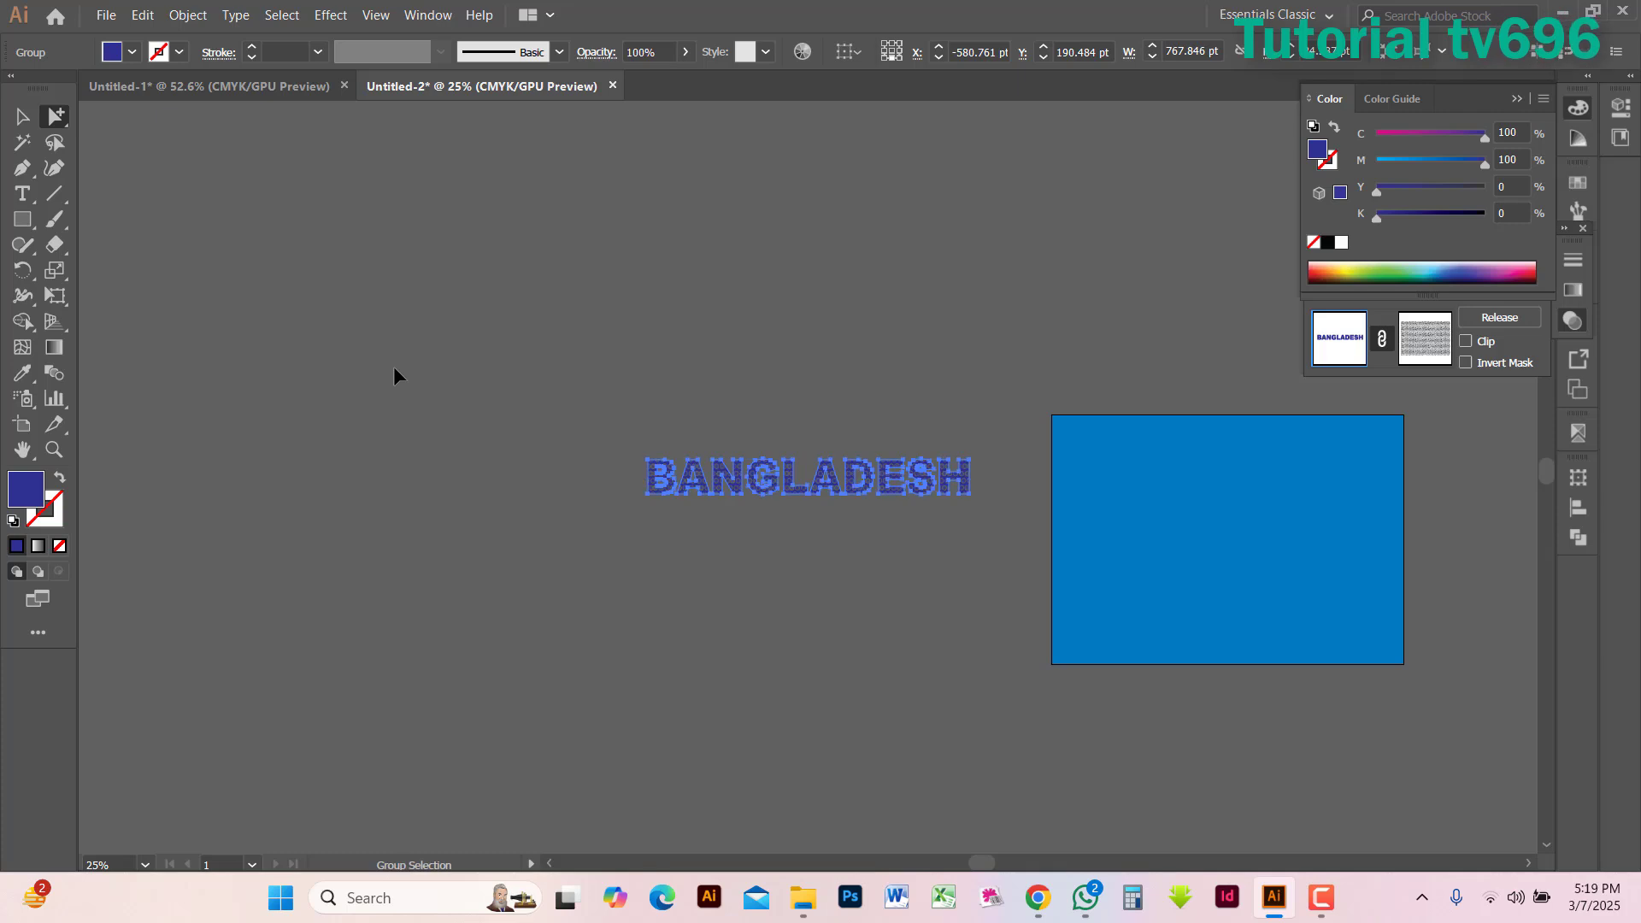
Cut the BANGLADESH lettering, remove the blue rectangle, and paste the lettering onto the centre of the white artboard
key("ctrl+x")
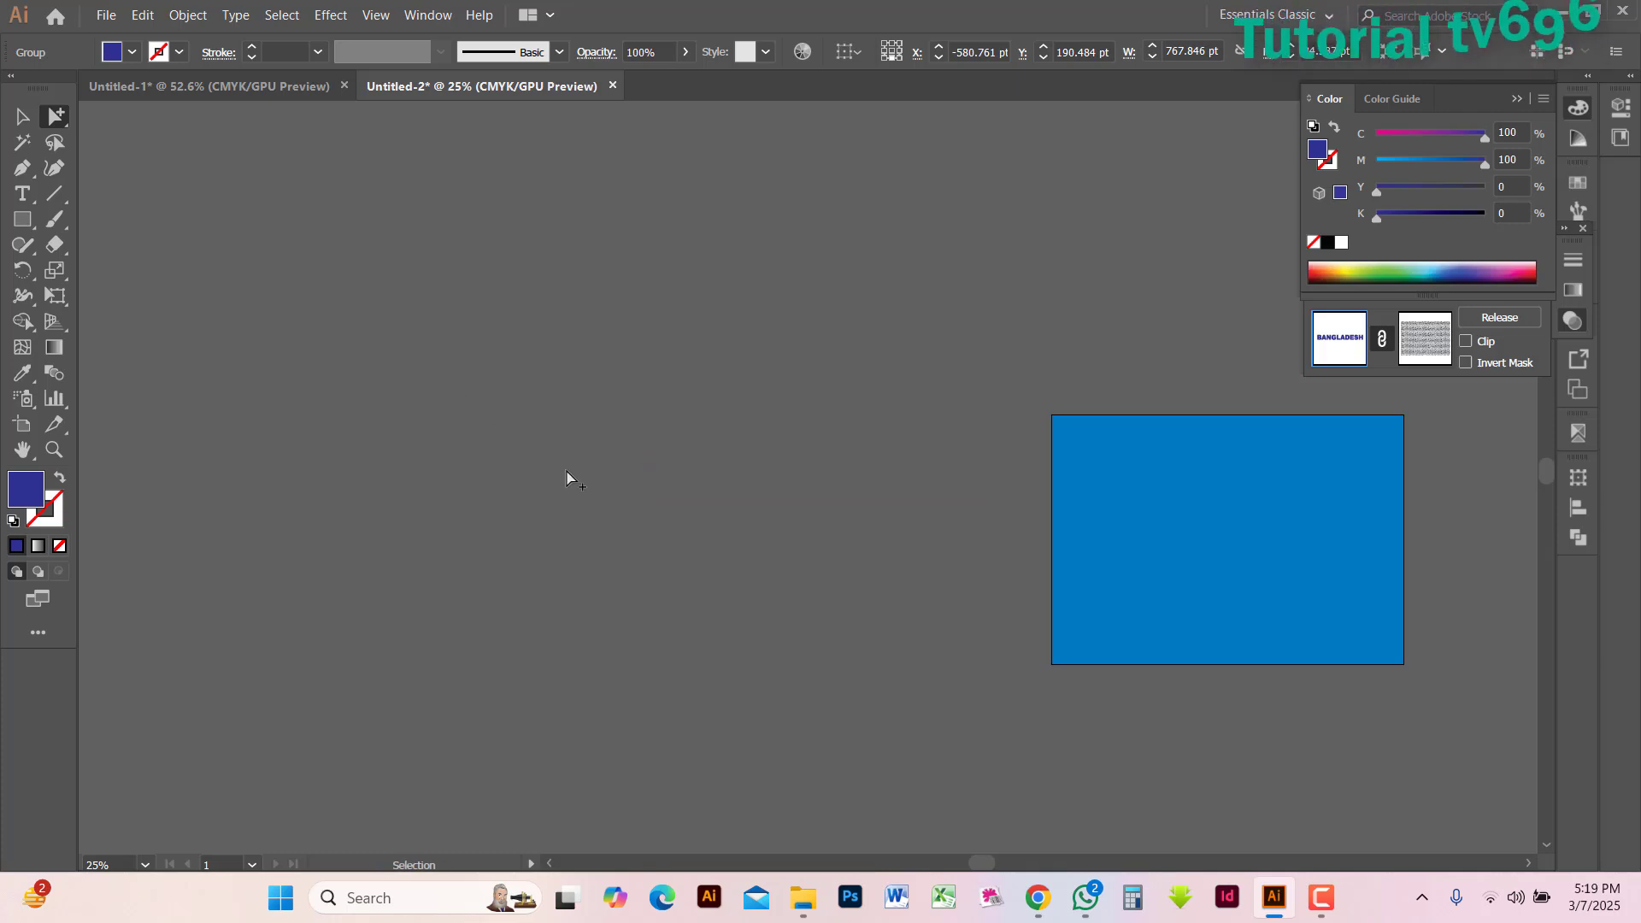
left_click(1157, 557)
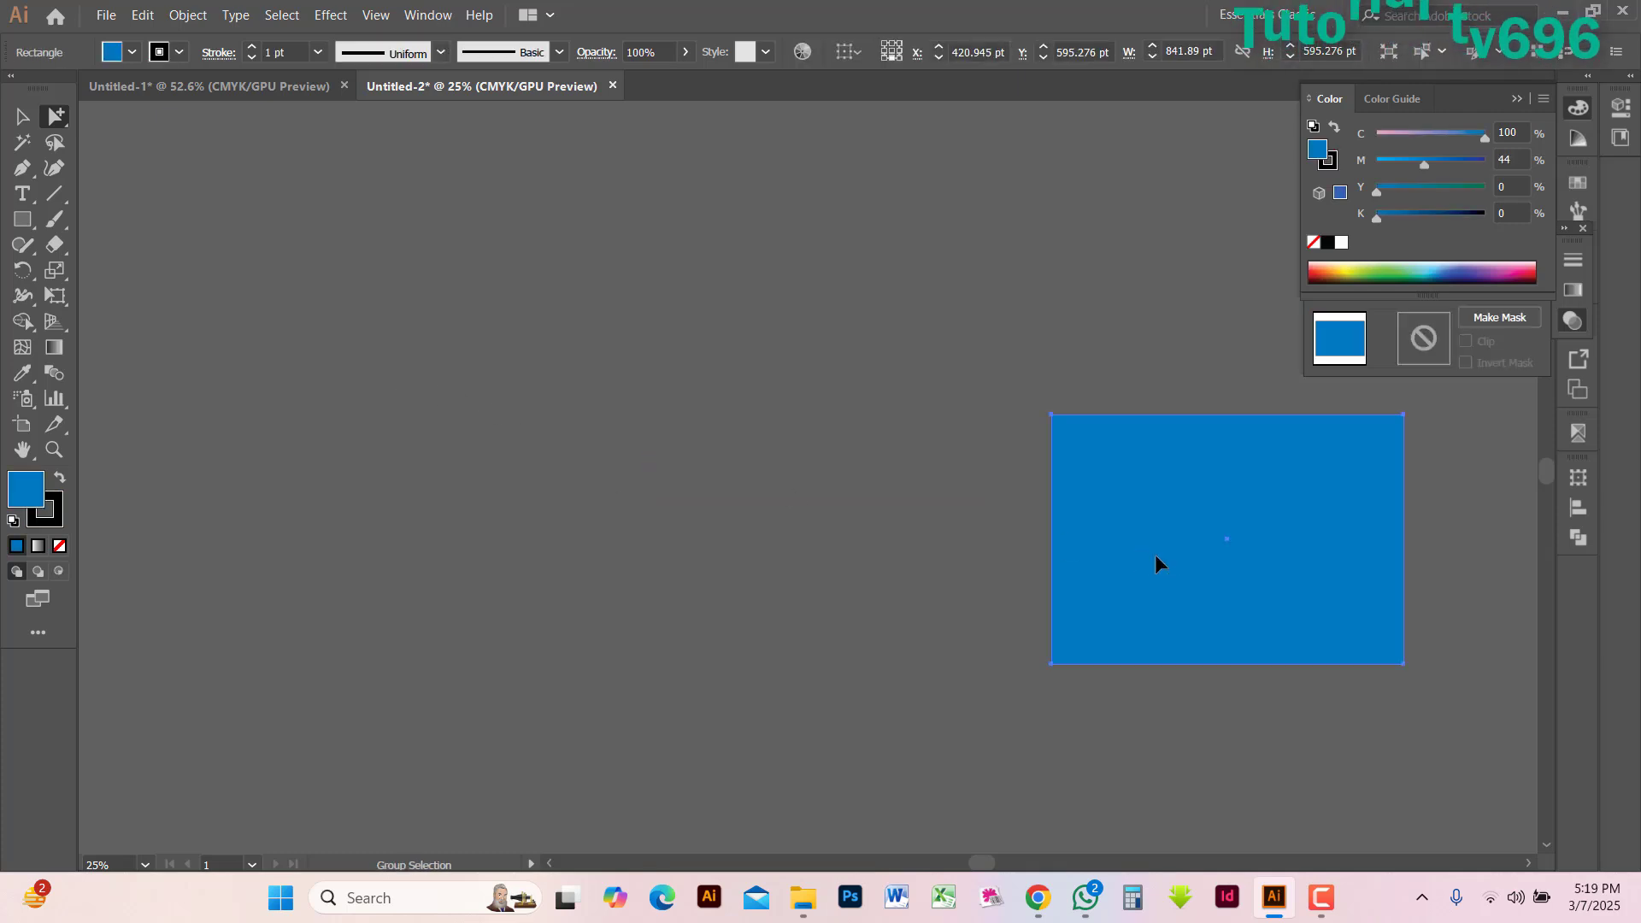
key("ctrl+x")
key("ctrl+0")
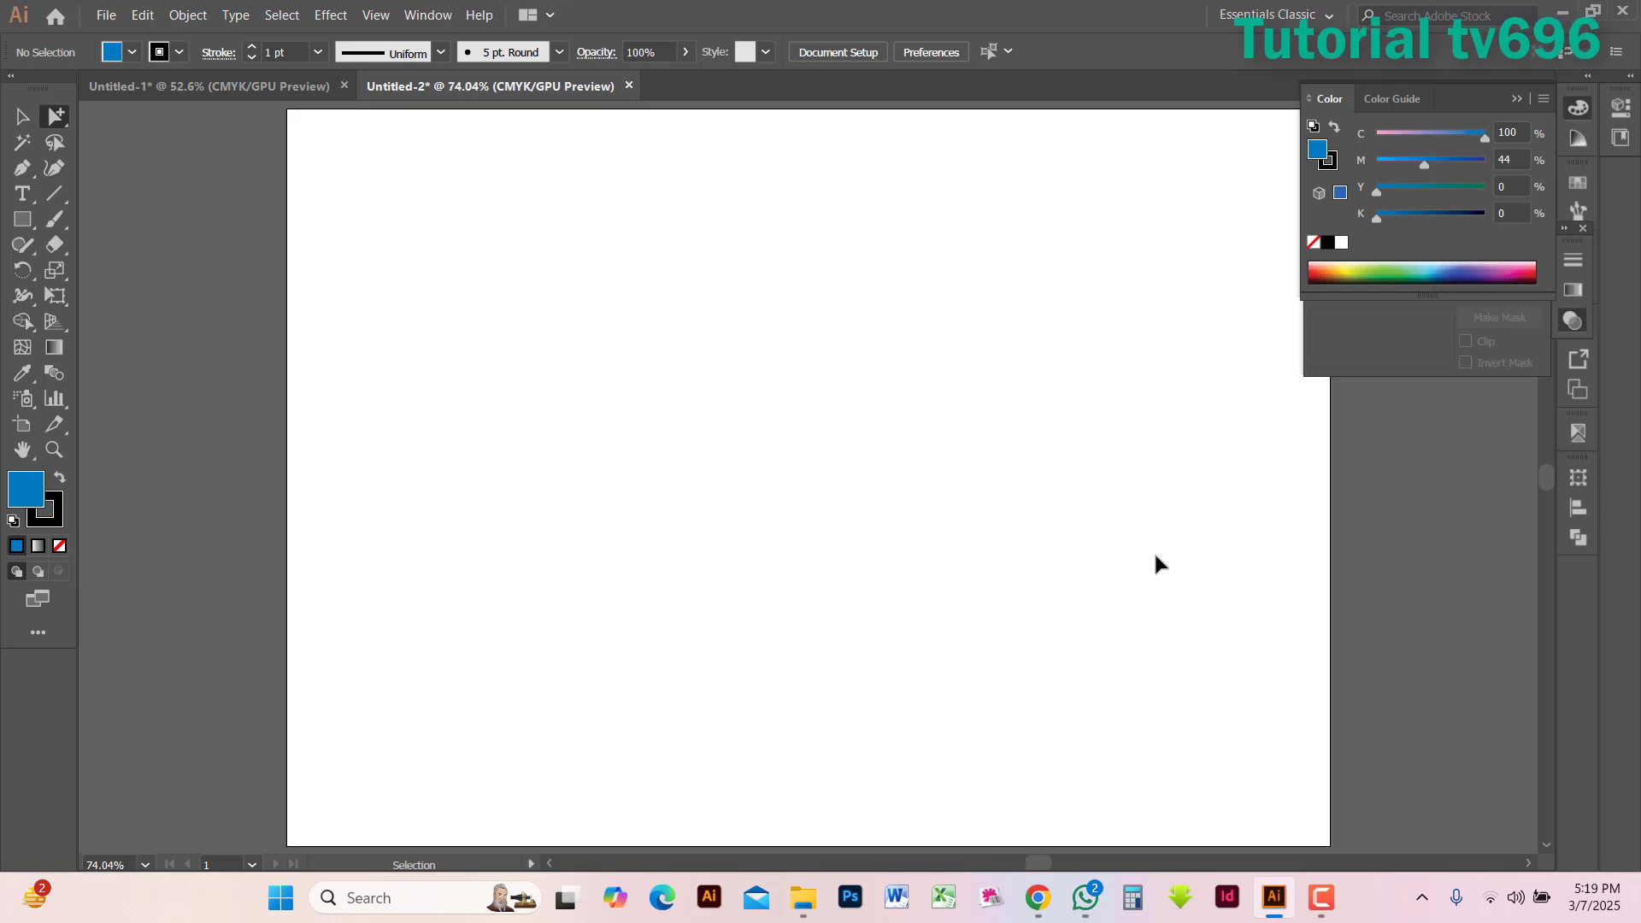
key("ctrl+v")
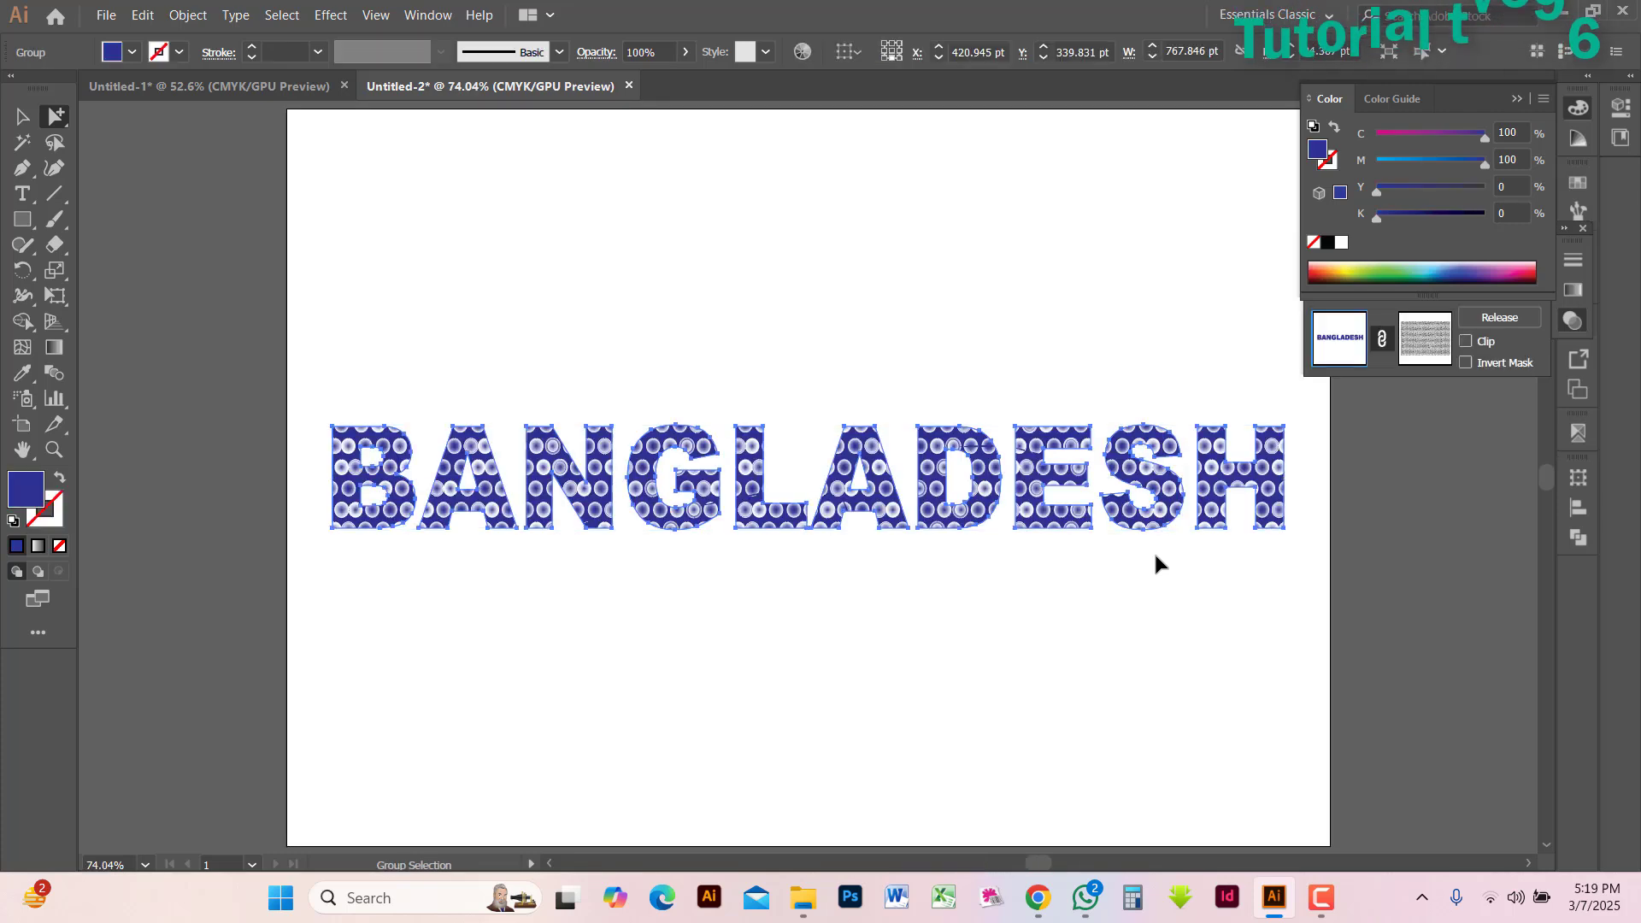
left_click(1200, 659)
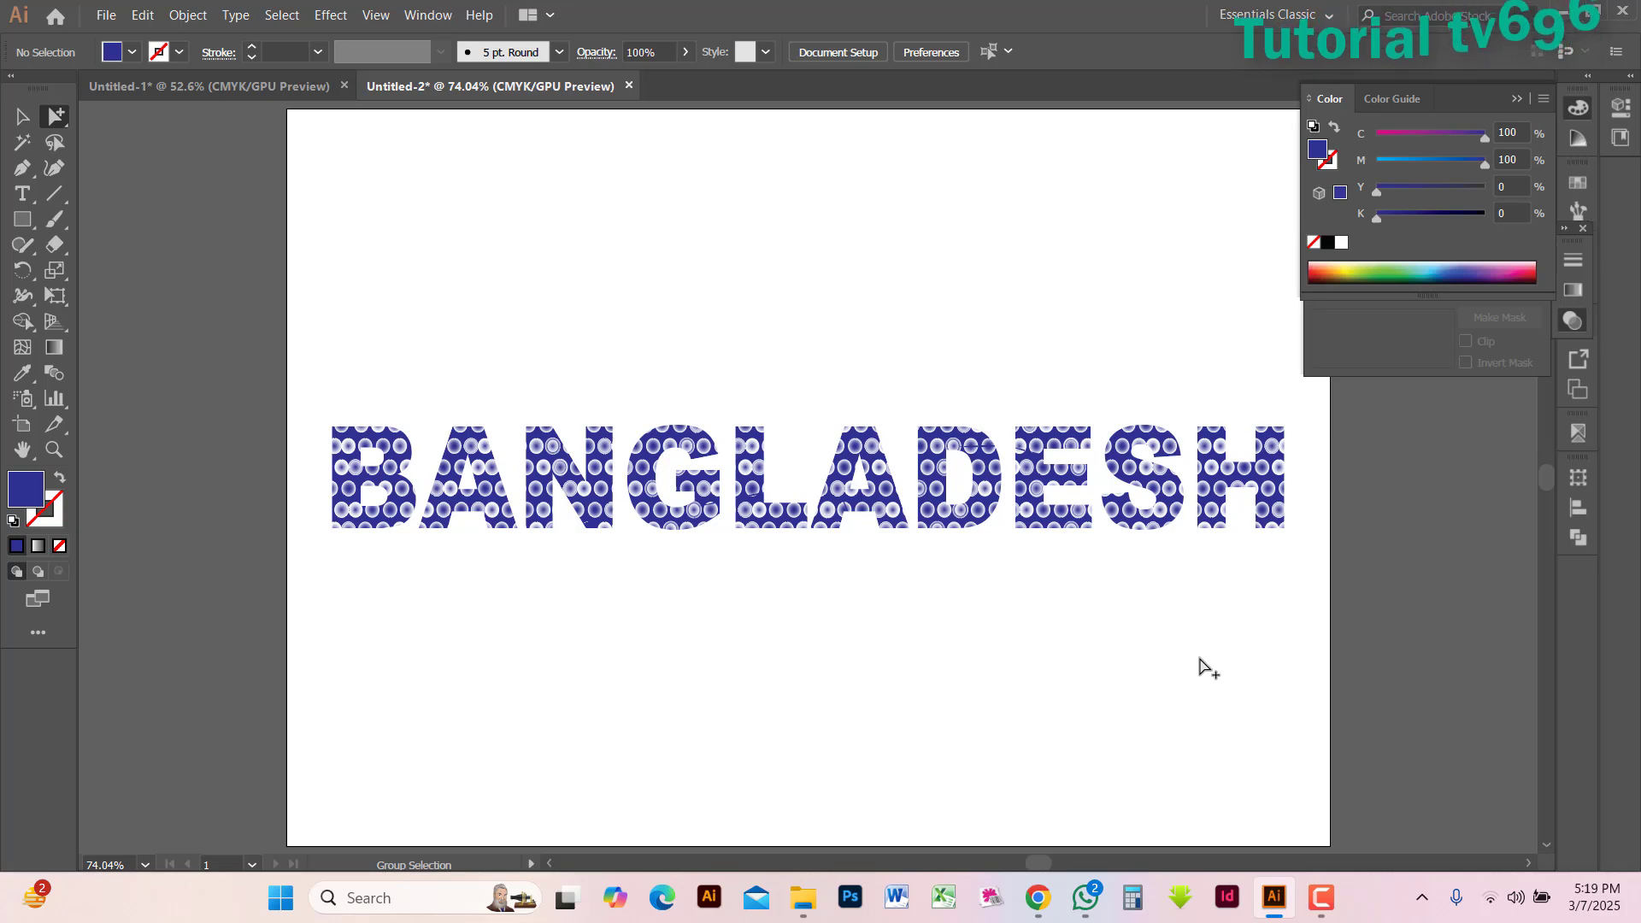